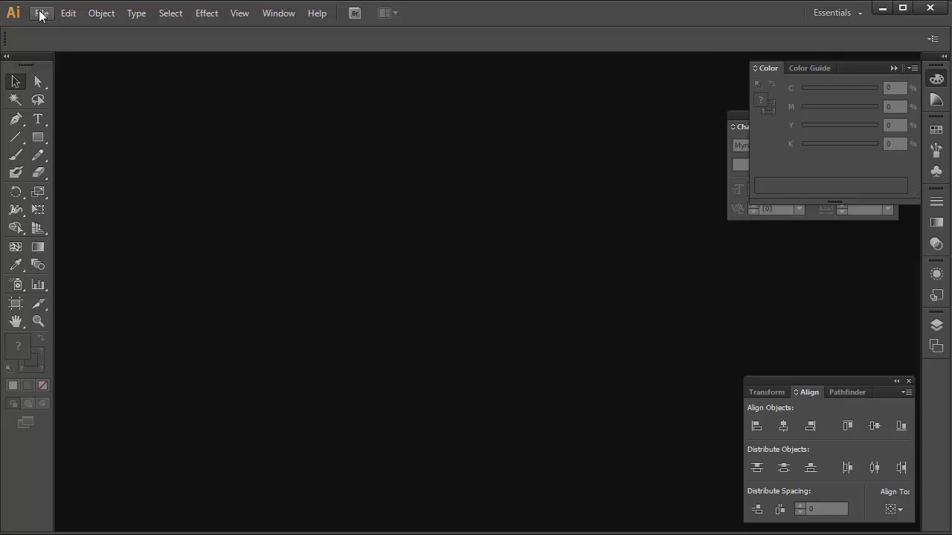
- Create a new 84 × 36 inch RGB document, Untitled-1, with a single artboard
click(41, 15)
click(82, 30)
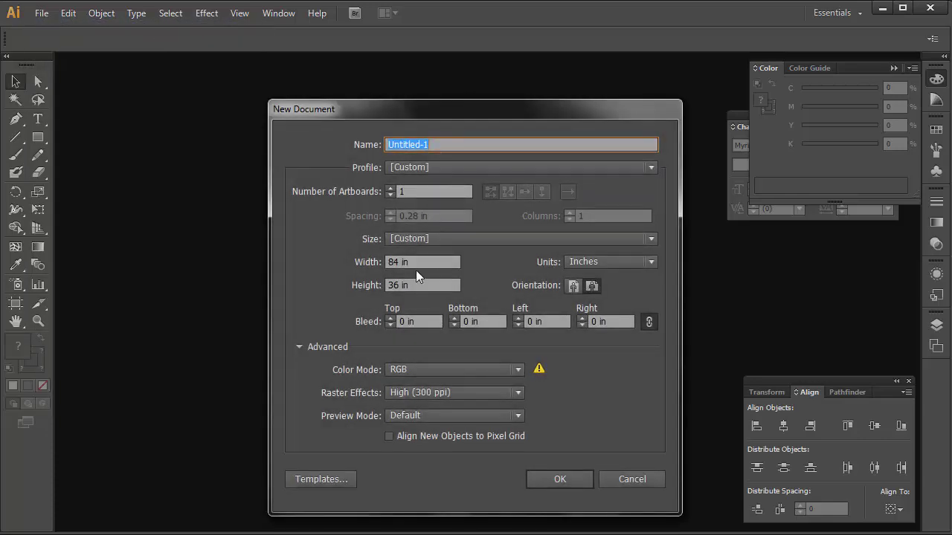
drag(416, 261, 377, 263)
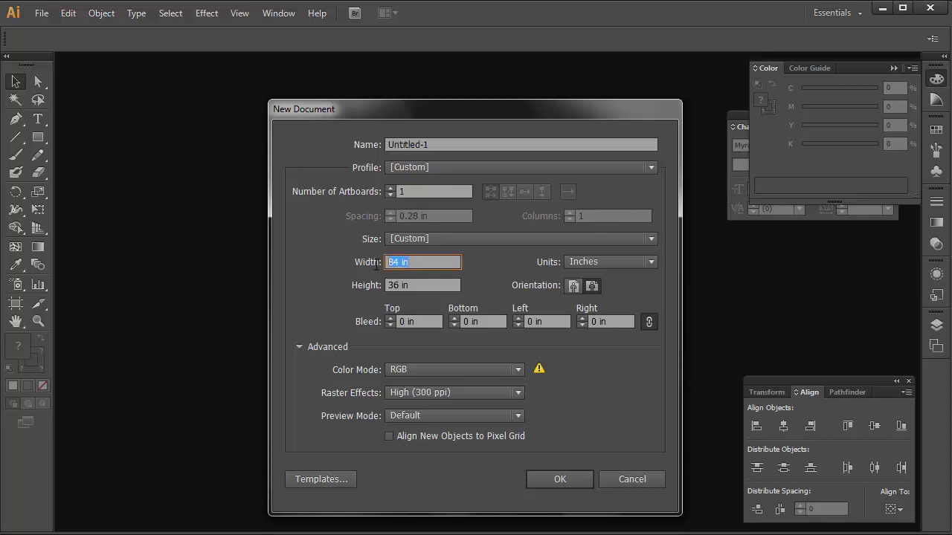
click(412, 284)
click(565, 480)
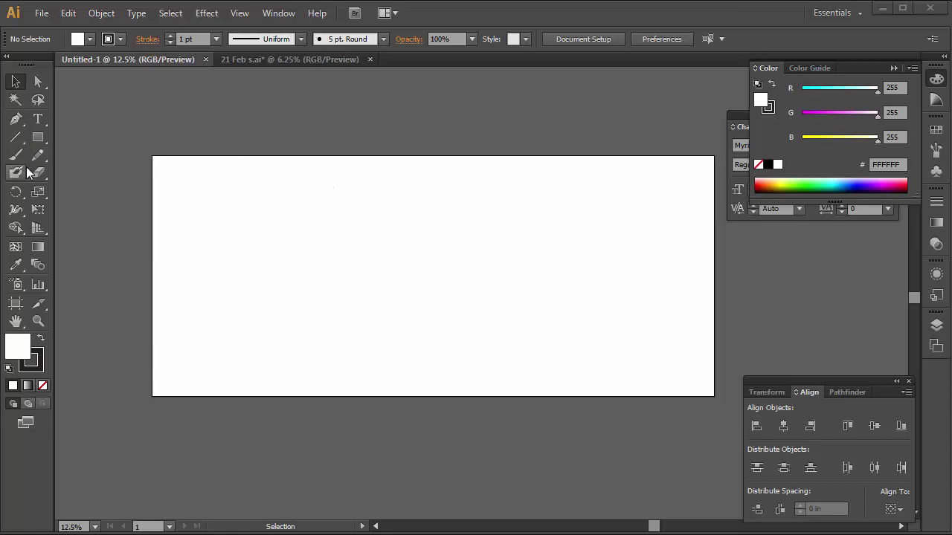
- Draw a plain rectangle covering the whole artboard
click(40, 139)
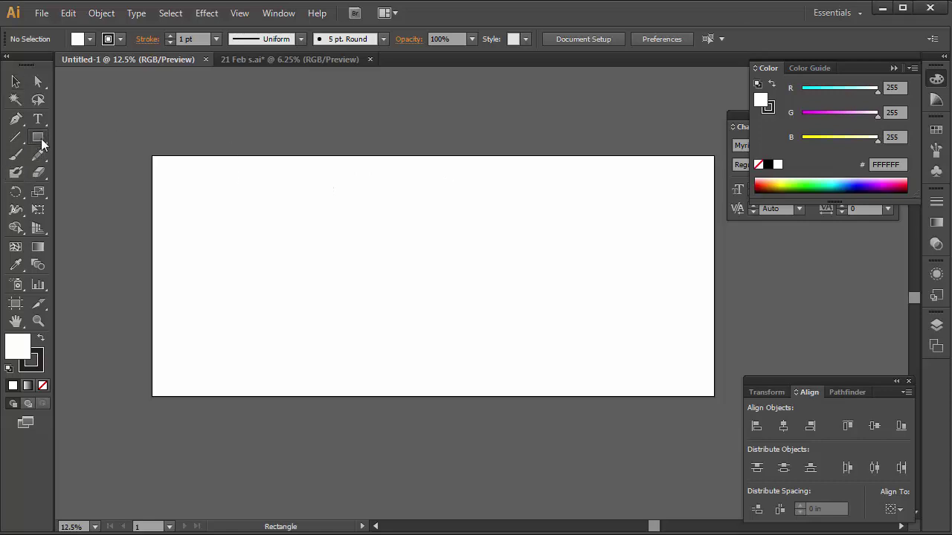
drag(42, 143, 68, 141)
drag(149, 153, 714, 396)
click(18, 83)
click(322, 112)
- Paste the splash and monument artwork and move it down toward the artboard
key(ctrl+minus)
scroll(437, 344, down, 2)
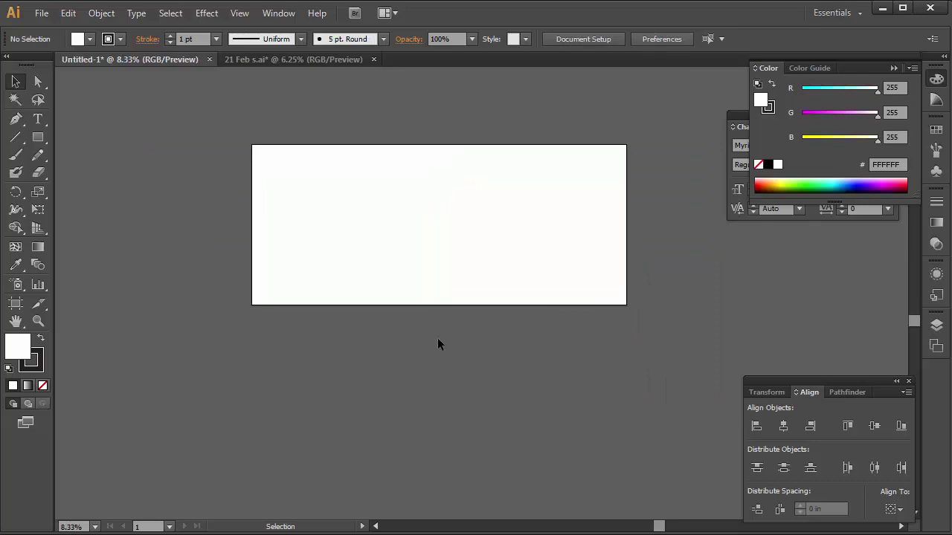
key(ctrl+v)
drag(540, 230, 409, 277)
key(ctrl+minus)
drag(423, 215, 397, 318)
- Position the red splash and the green splash over the artboard
click(523, 285)
scroll(457, 270, up, 1)
click(354, 357)
mouse_move(353, 357)
mouse_down()
mouse_move(534, 365)
mouse_move(290, 171)
mouse_move(283, 175)
mouse_up()
click(184, 449)
key(ctrl+shift+a)
mouse_move(276, 492)
mouse_down()
mouse_move(266, 485)
mouse_move(318, 240)
mouse_move(307, 236)
mouse_up()
click(440, 346)
- Move the monument group up from the bottom and zoom in on it
click(407, 494)
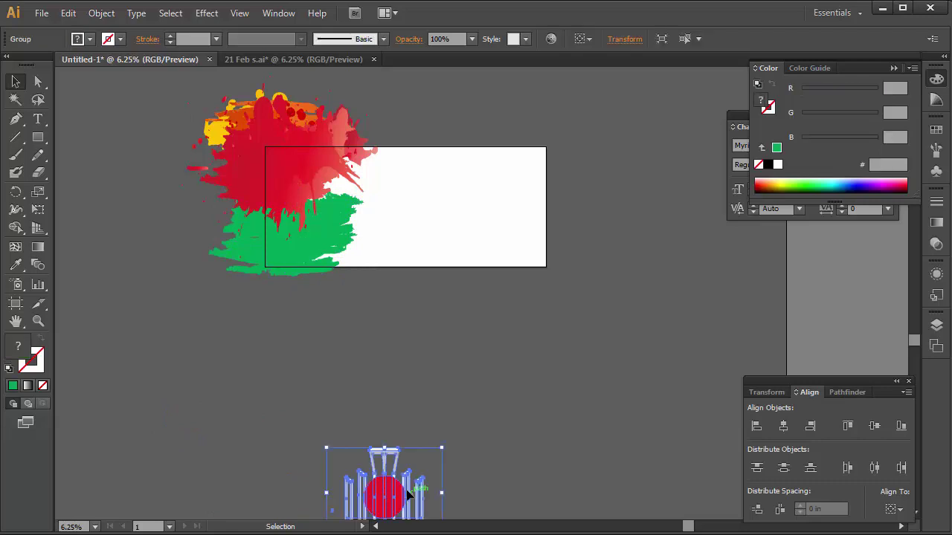
drag(407, 495, 353, 360)
click(453, 358)
key(ctrl+plus)
mouse_move(359, 274)
mouse_down()
mouse_move(606, 300)
mouse_move(339, 255)
mouse_up()
click(347, 257)
- Ungroup the monument, then group the red circle with the top pillar
right_click(357, 392)
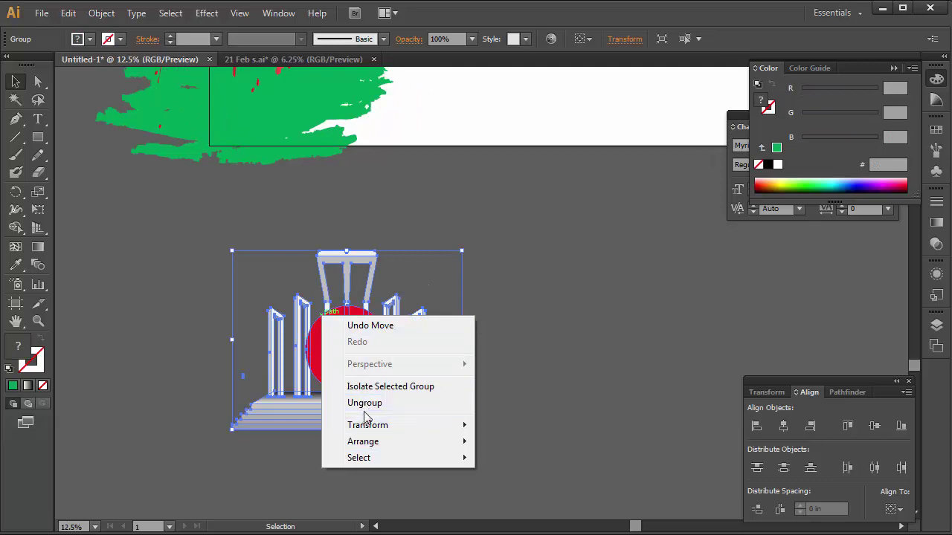
click(364, 404)
click(522, 276)
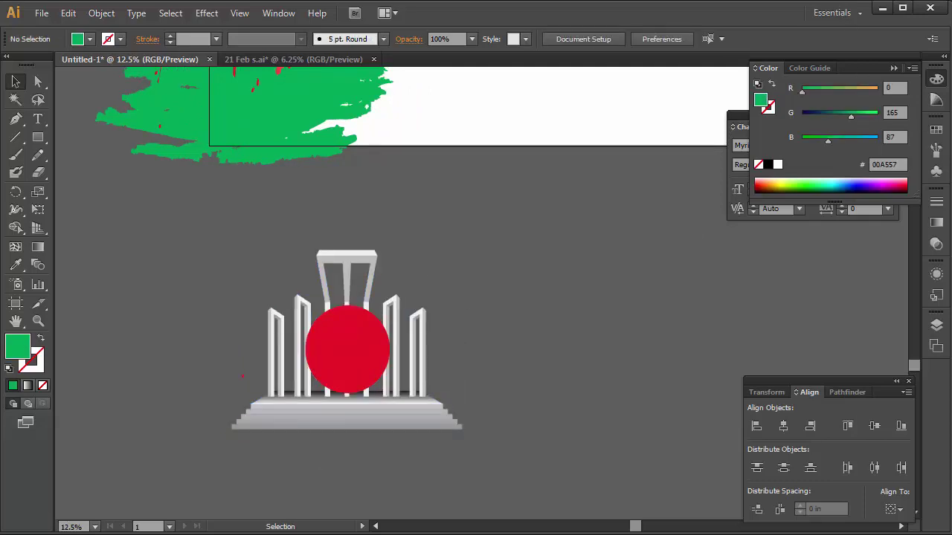
click(253, 381)
click(347, 341)
shift+click(346, 259)
key(ctrl+g)
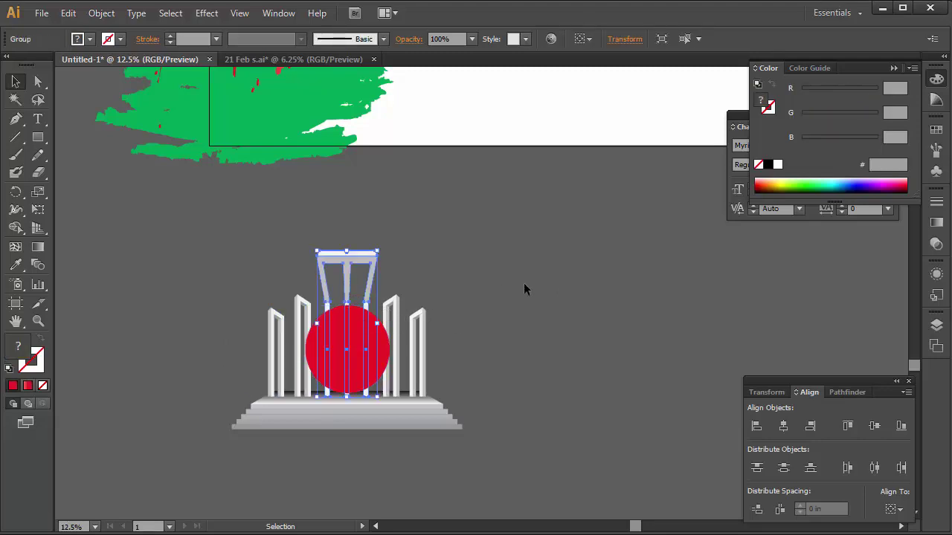
- Enlarge the red circle around its centre and move the monument onto the splash
click(523, 290)
click(365, 329)
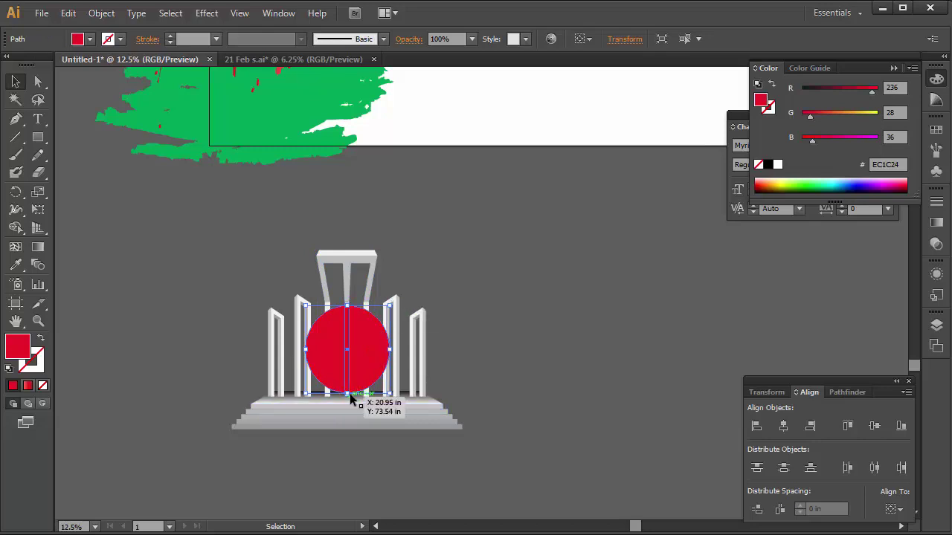
drag(351, 395, 348, 405)
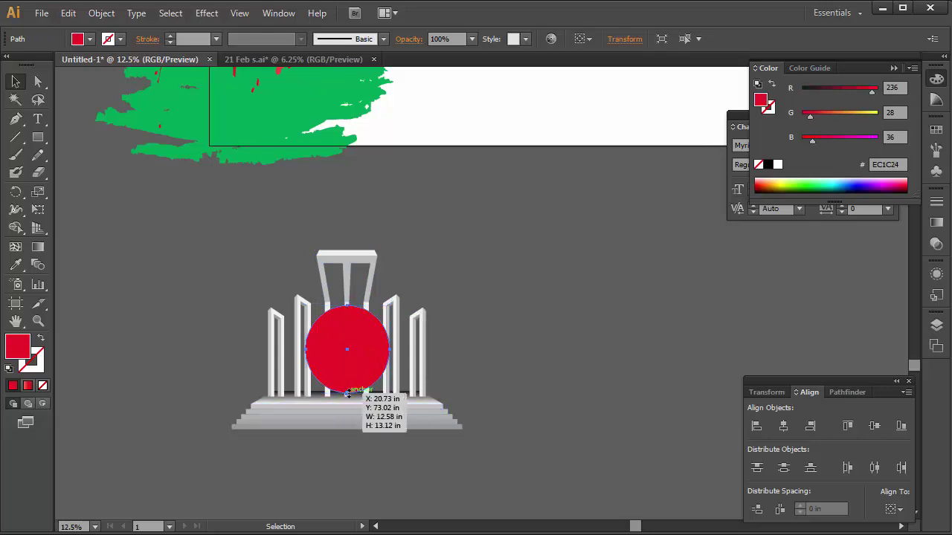
click(440, 305)
drag(456, 261, 183, 462)
click(408, 328)
mouse_move(359, 355)
mouse_down()
mouse_move(297, 205)
mouse_move(279, 100)
mouse_up()
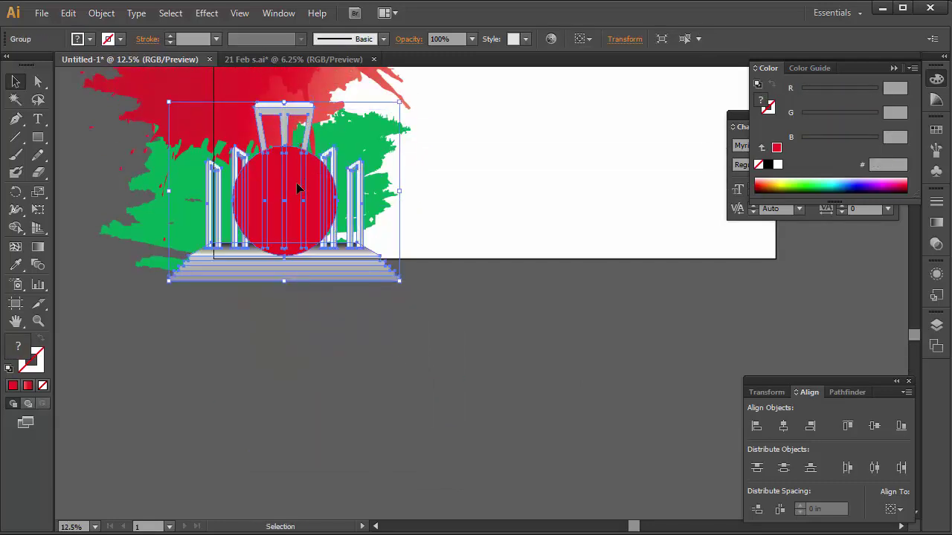
- Shift the splash group down and to the right near the monument
click(409, 223)
key(ctrl+minus)
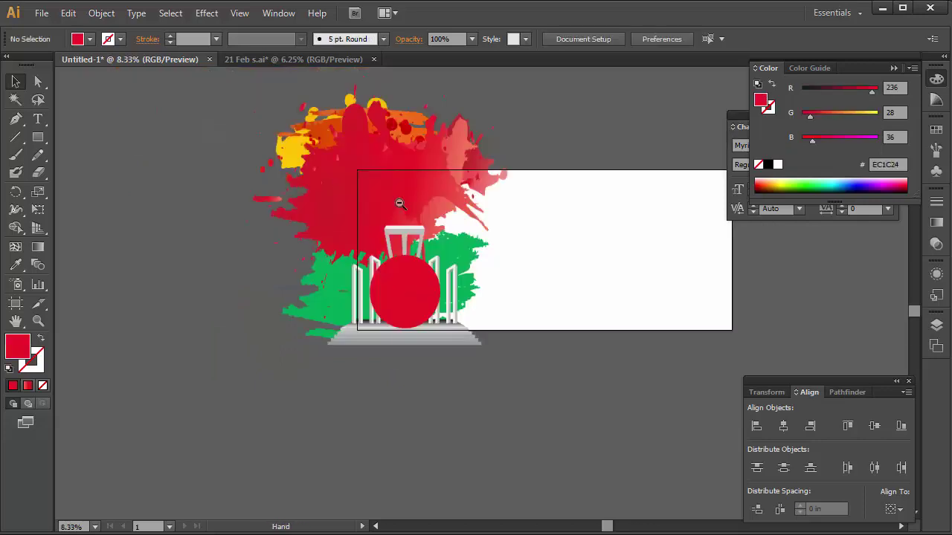
drag(397, 206, 467, 248)
drag(364, 172, 377, 185)
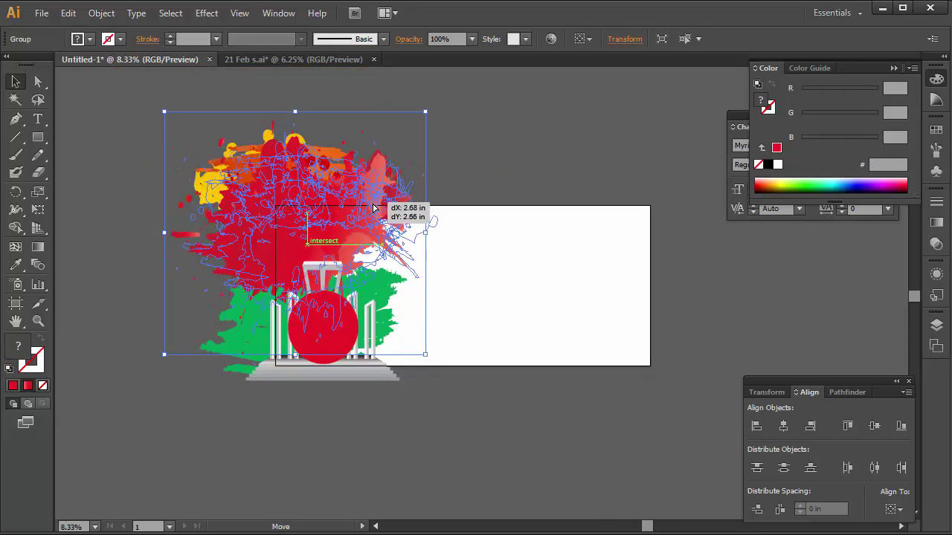
click(478, 127)
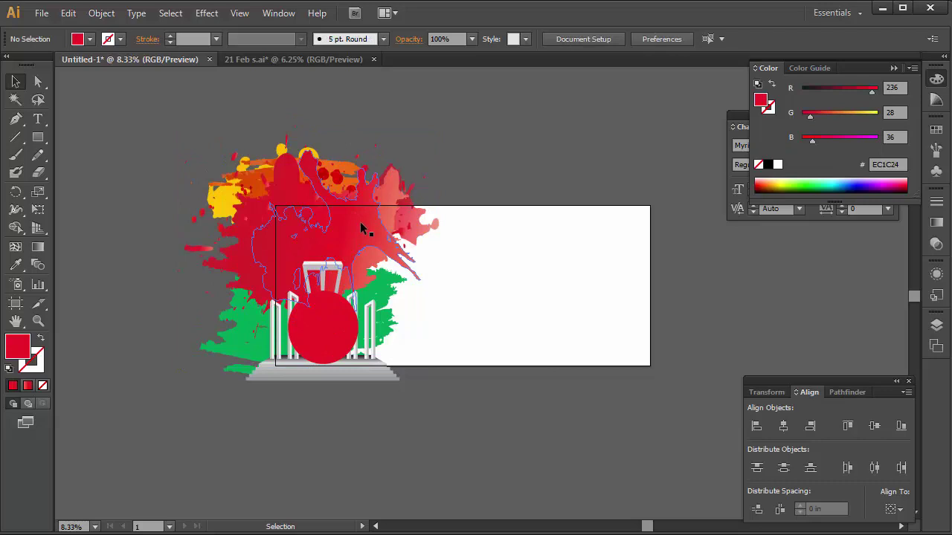
drag(362, 228, 379, 242)
click(486, 142)
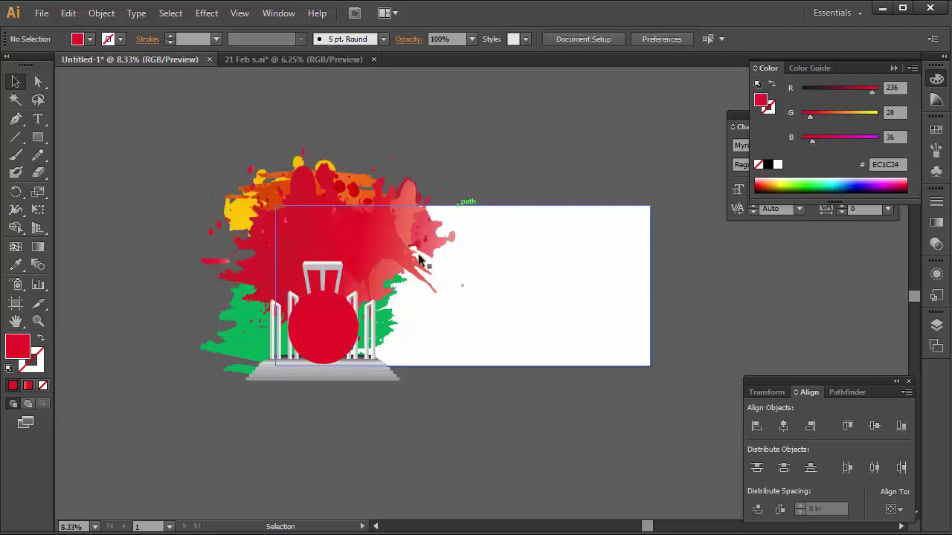
- Rotate the splash so it points upward and reposition it behind the monument
click(420, 260)
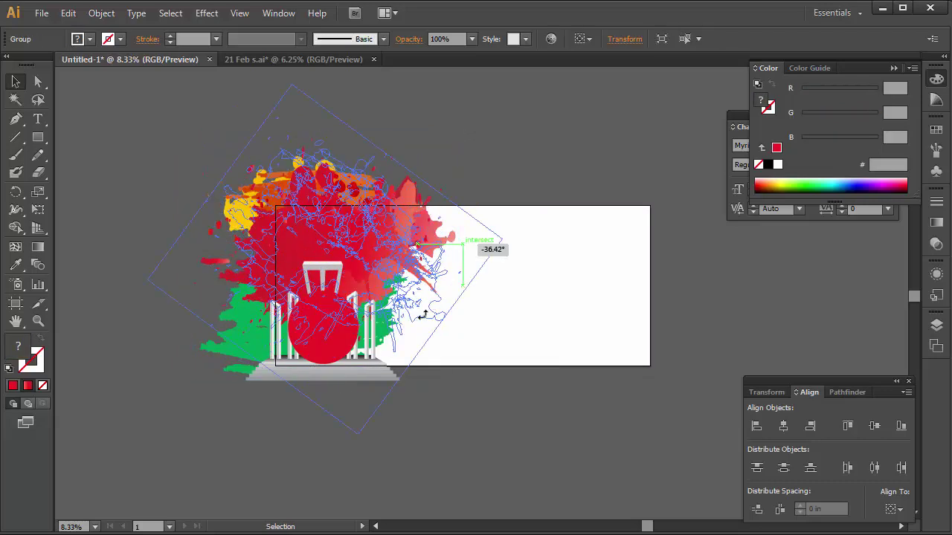
drag(461, 132, 445, 349)
click(505, 156)
drag(394, 260, 377, 205)
click(470, 151)
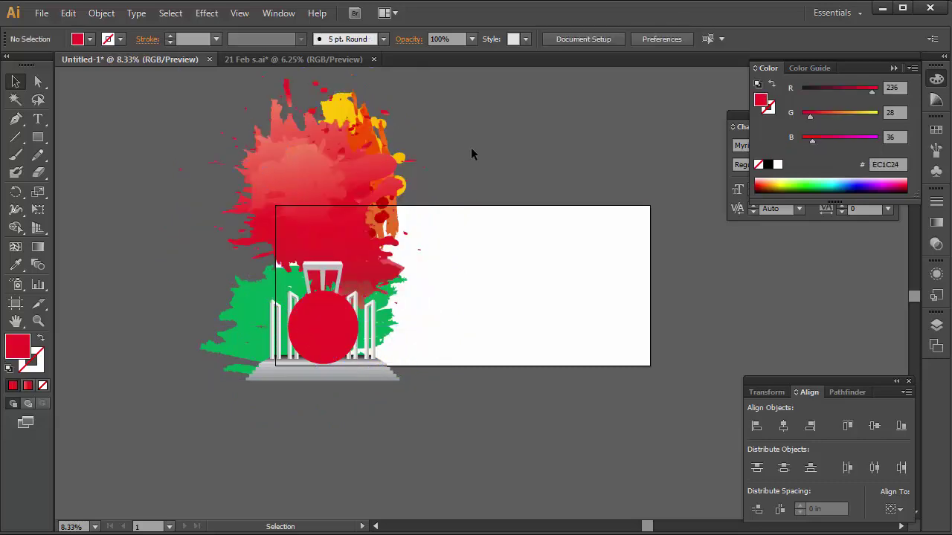
drag(348, 151, 357, 164)
mouse_move(441, 85)
mouse_down()
mouse_move(359, 100)
mouse_move(320, 128)
mouse_up()
click(521, 119)
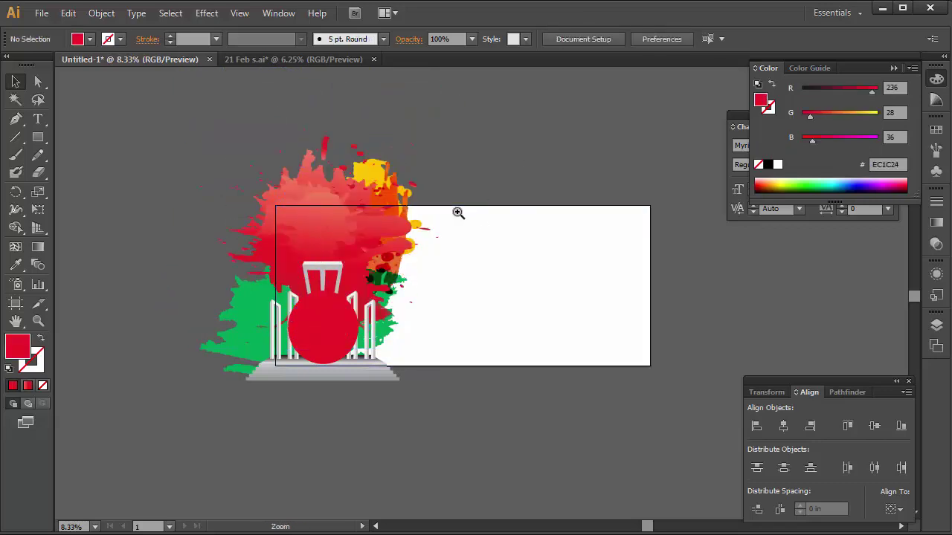
- Fine-tune the splash position slightly upward behind the monument
ctrl+click(424, 215)
drag(387, 125, 384, 99)
mouse_move(365, 210)
mouse_down()
mouse_move(364, 198)
mouse_move(338, 252)
mouse_up()
click(430, 275)
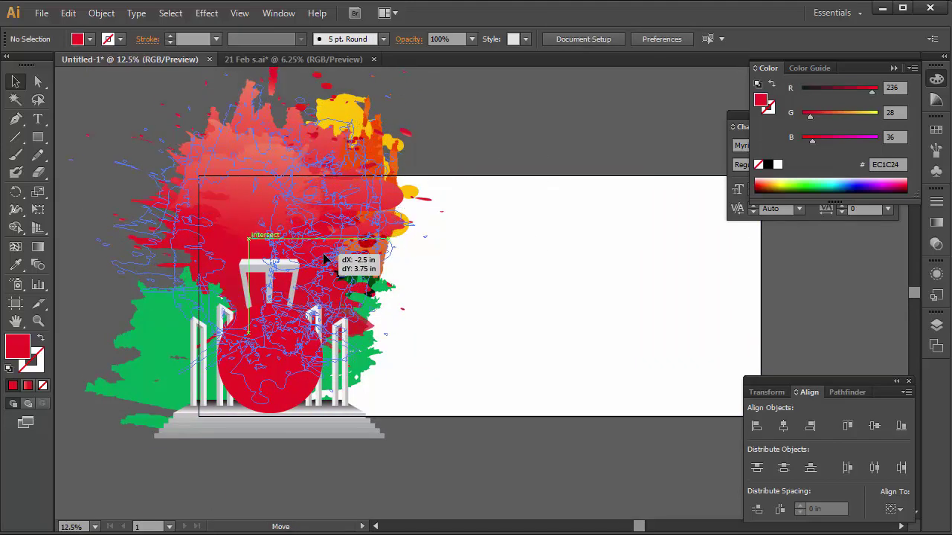
click(526, 114)
drag(347, 223, 353, 230)
click(430, 141)
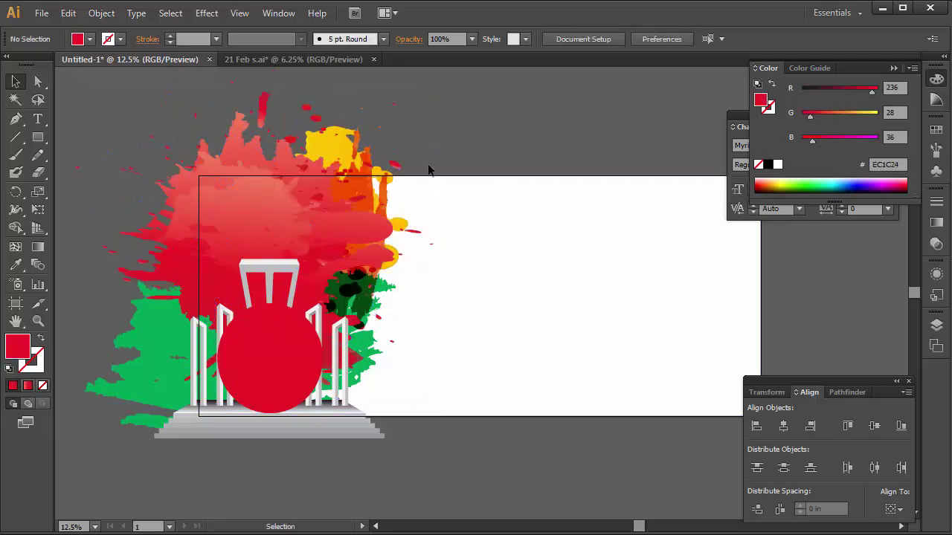
click(367, 225)
click(458, 96)
- Return to the Selection tool and hide all panels to widen the canvas
alt+click(417, 134)
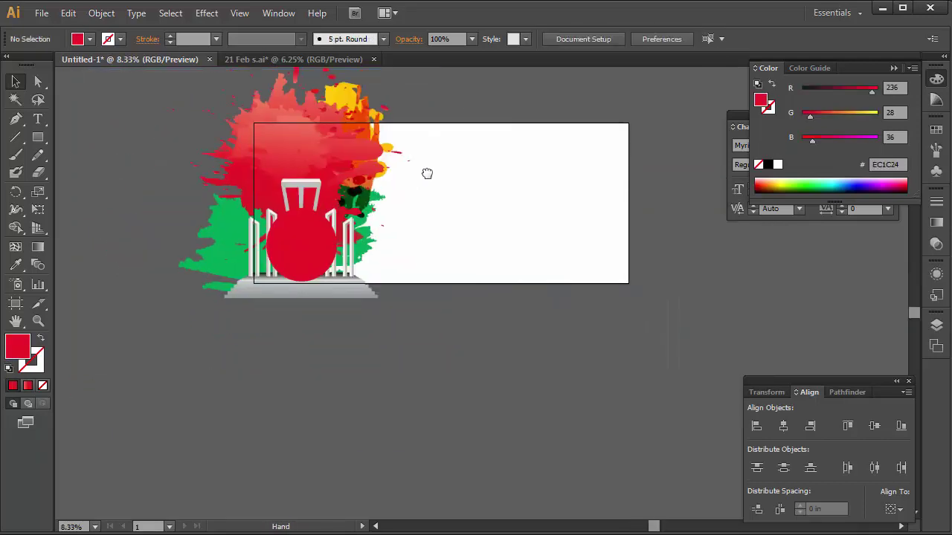
click(432, 214)
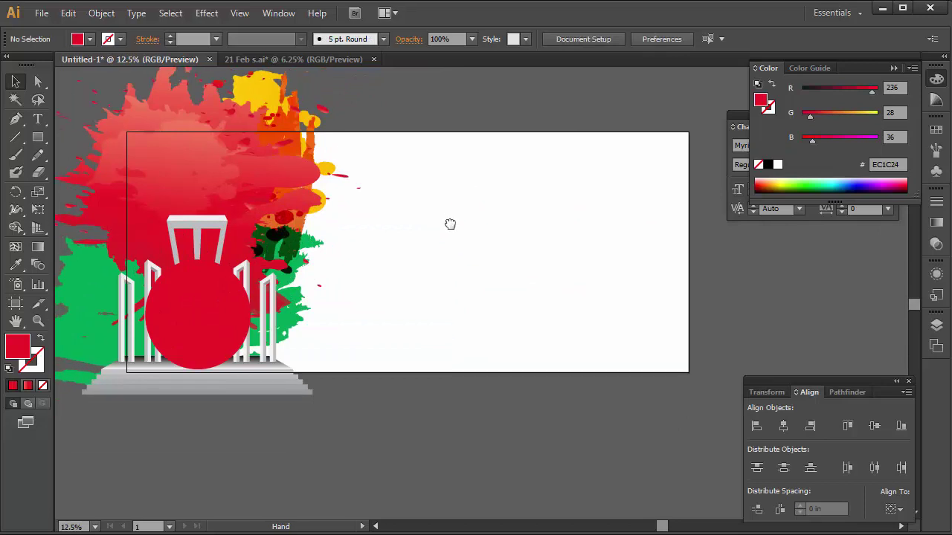
key(v)
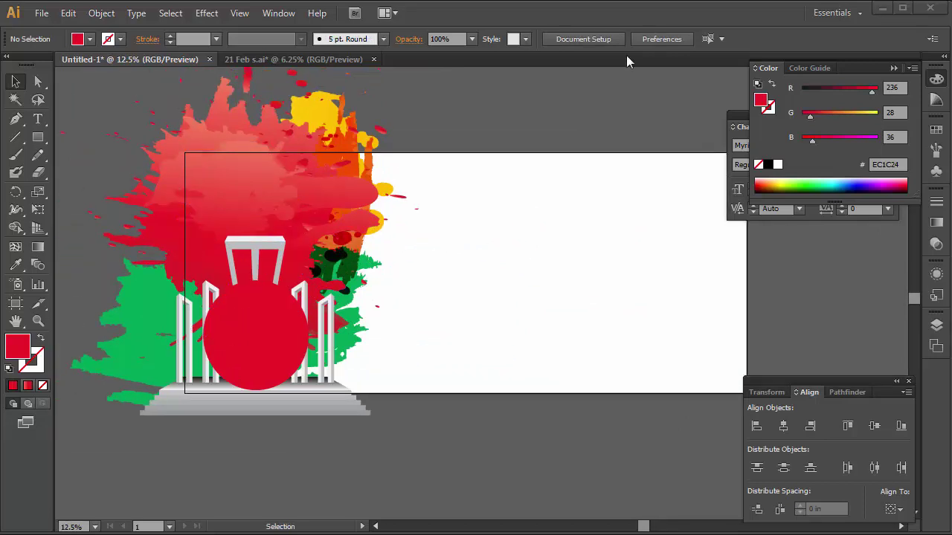
key(Tab)
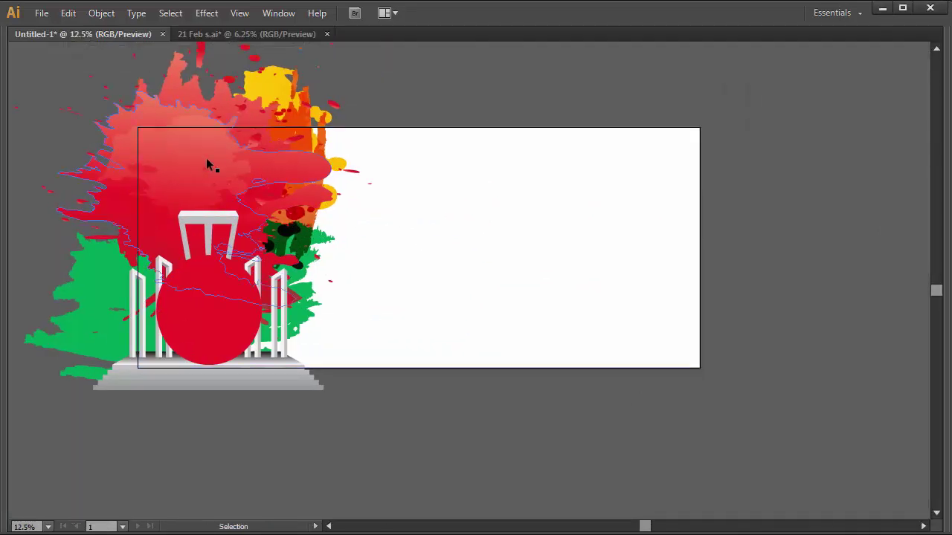
- Copy the red splash artwork to the banner's right side
click(223, 160)
drag(222, 156, 720, 156)
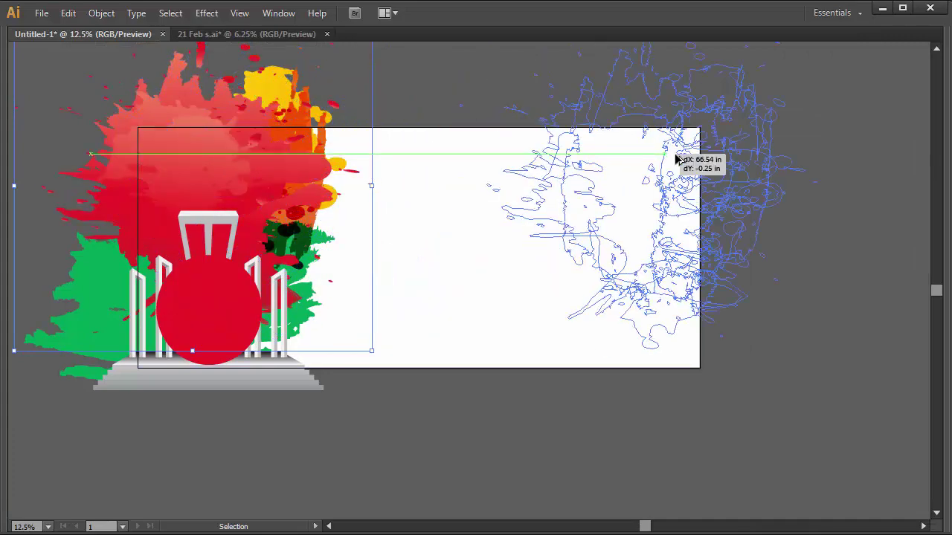
scroll(720, 157, right, 5)
mouse_move(578, 196)
mouse_down()
mouse_move(700, 169)
mouse_move(530, 138)
mouse_up()
click(681, 218)
drag(542, 186, 571, 201)
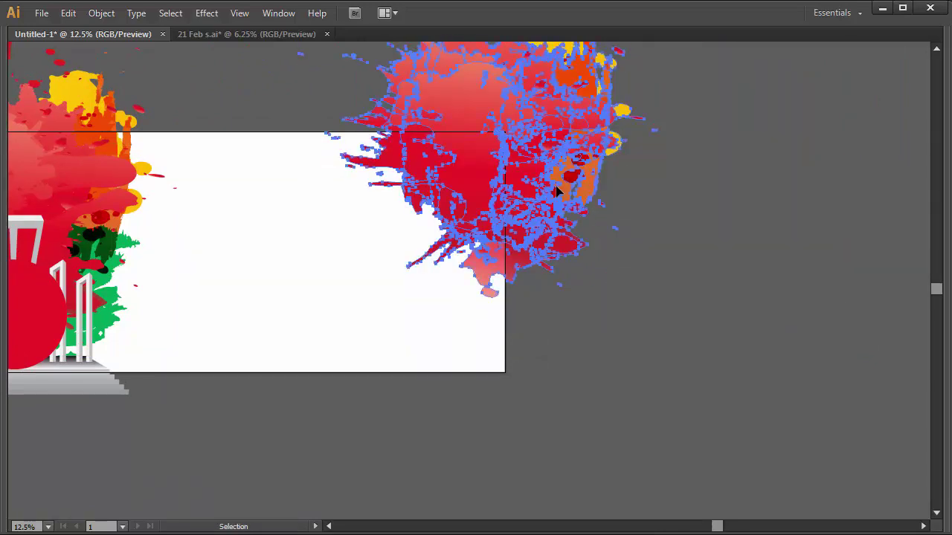
- Adjust the copied splash so it overlaps the artboard's right edge
click(842, 195)
drag(587, 176, 572, 194)
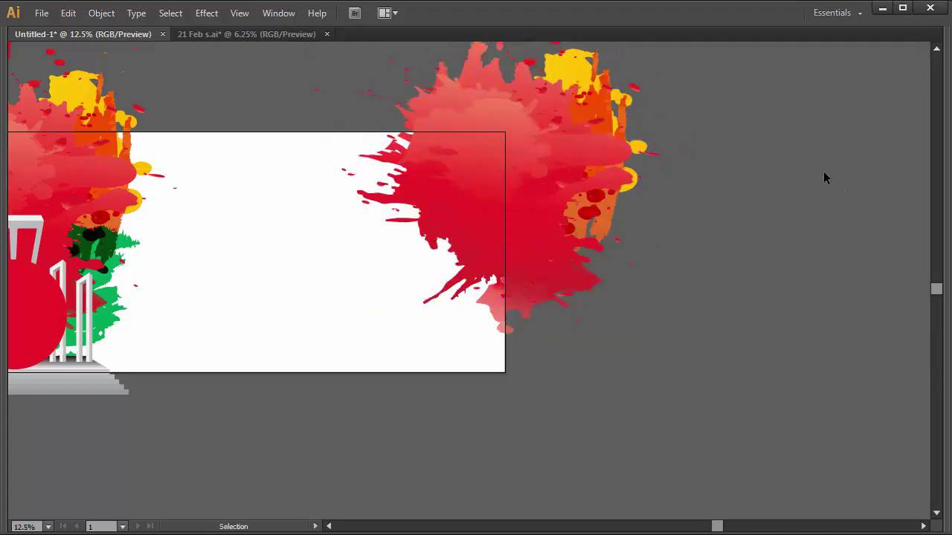
scroll(823, 171, left, 5)
drag(703, 196, 688, 208)
drag(750, 214, 751, 206)
click(870, 227)
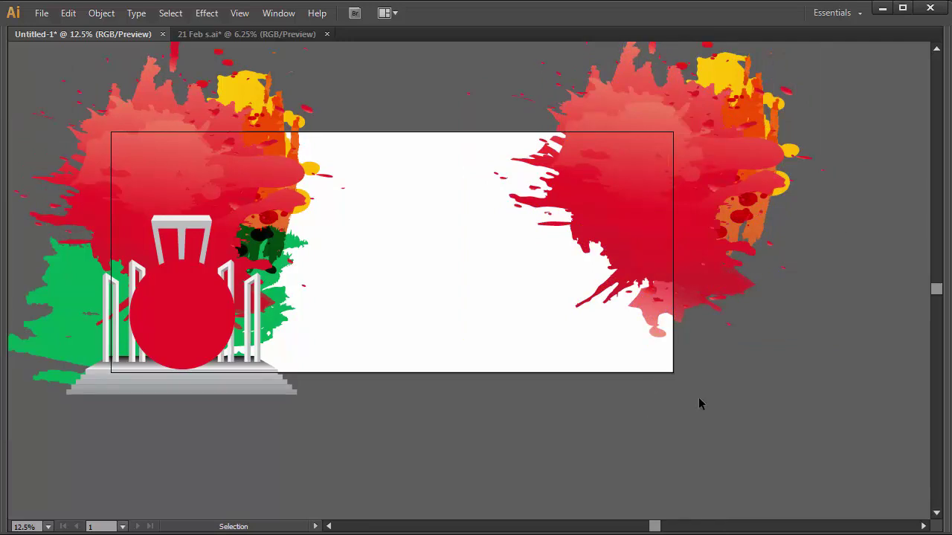
mouse_move(712, 180)
mouse_down()
mouse_move(710, 170)
mouse_move(725, 180)
mouse_up()
- Bring the white banner rectangle to the front, above all artwork
click(882, 230)
key(ctrl+minus)
click(526, 232)
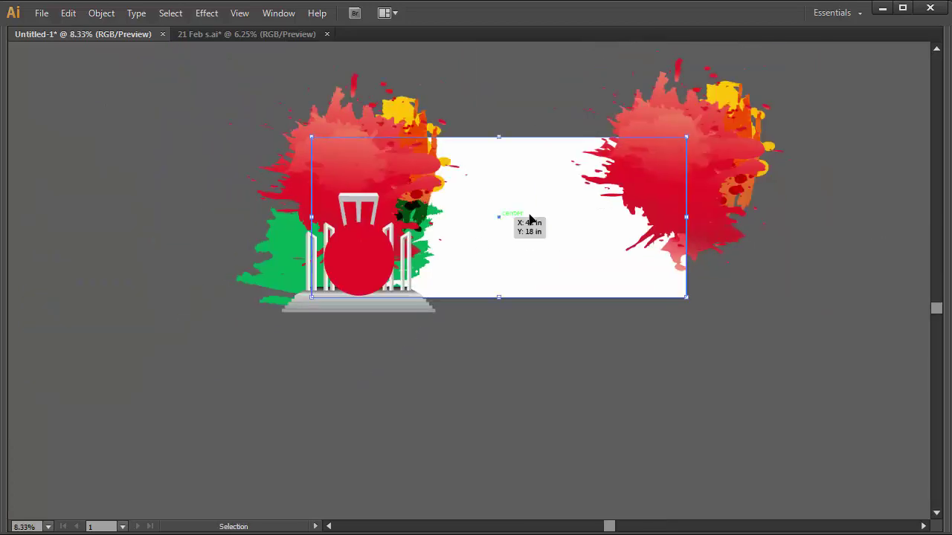
key(a)
key(v)
right_click(491, 176)
mouse_move(565, 388)
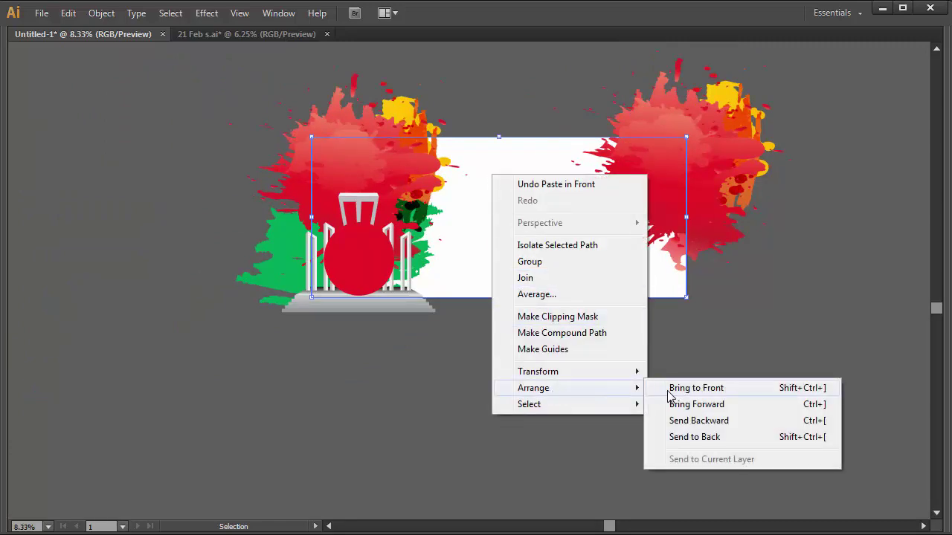
click(694, 388)
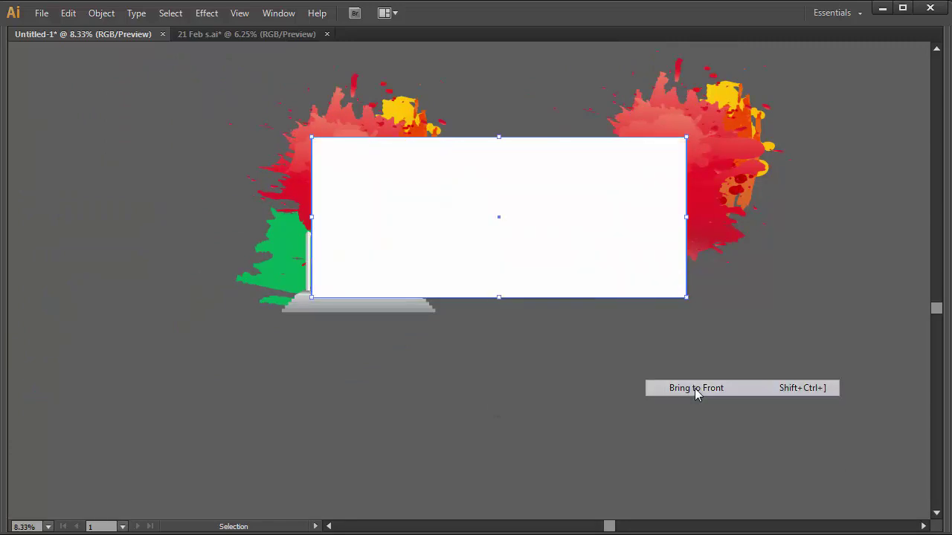
- Select the splashes and monument with the rectangle and make a clipping mask
shift+click(299, 310)
shift+click(277, 236)
shift+click(282, 165)
shift+click(725, 126)
right_click(484, 178)
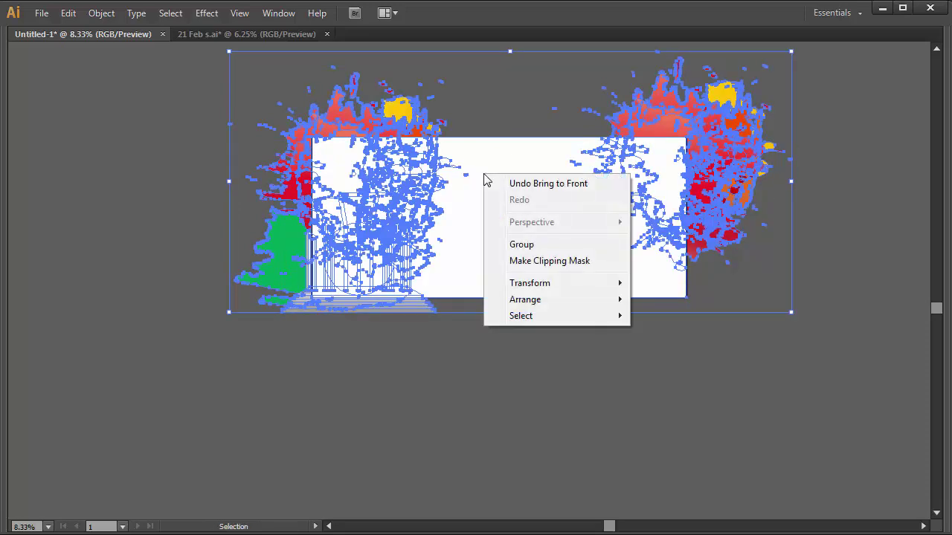
click(538, 261)
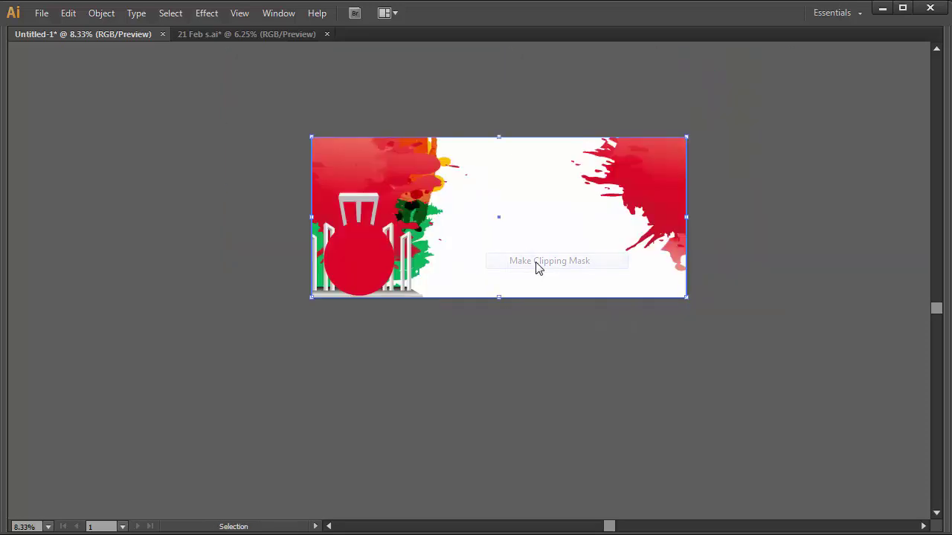
click(588, 353)
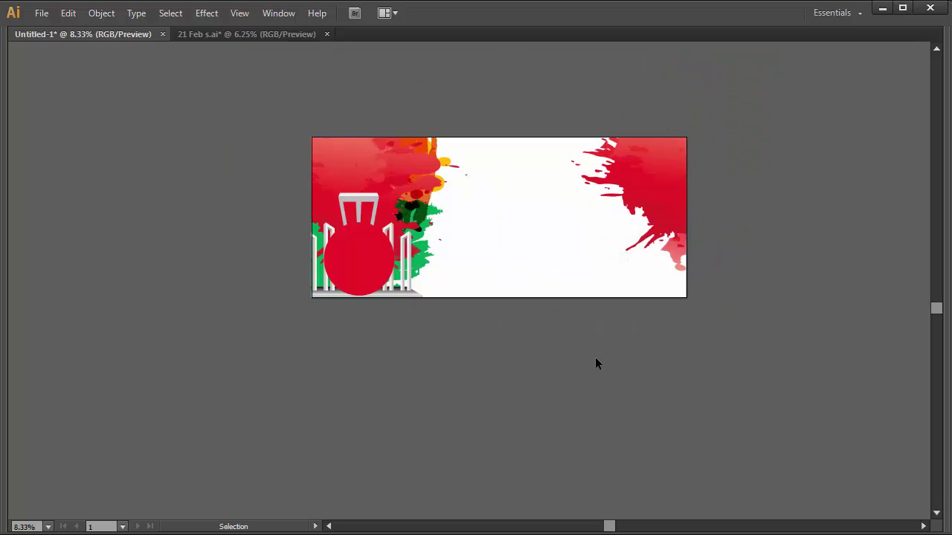
key(ctrl+plus)
key(ctrl+plus)
- Restore the panels and place the pasted Bengali letters over the top-left red splash
drag(559, 245, 476, 263)
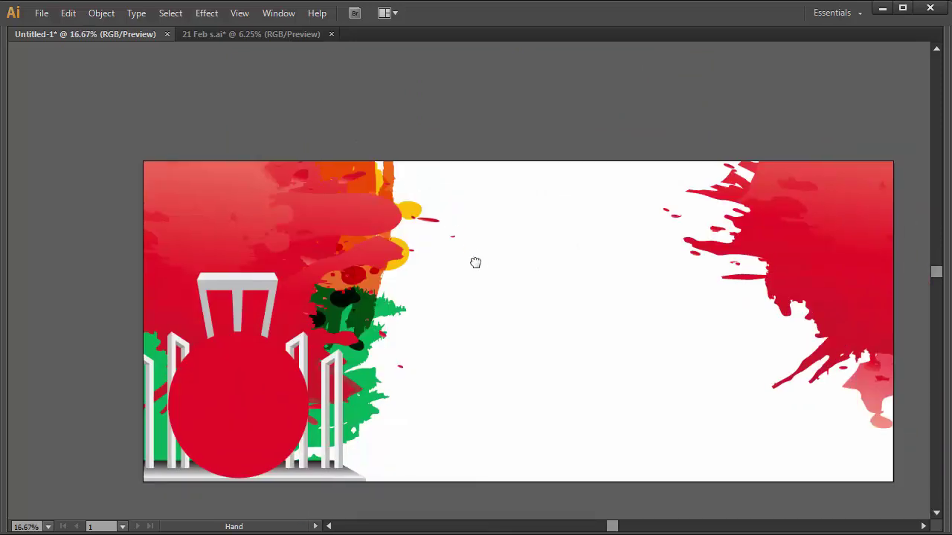
scroll(359, 272, up, 2)
key(F6)
key(Tab)
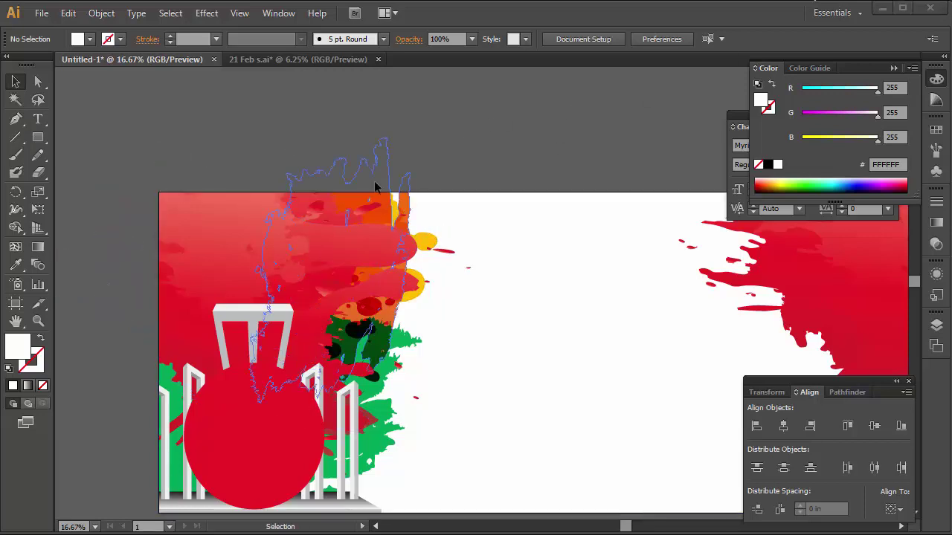
key(ctrl+minus)
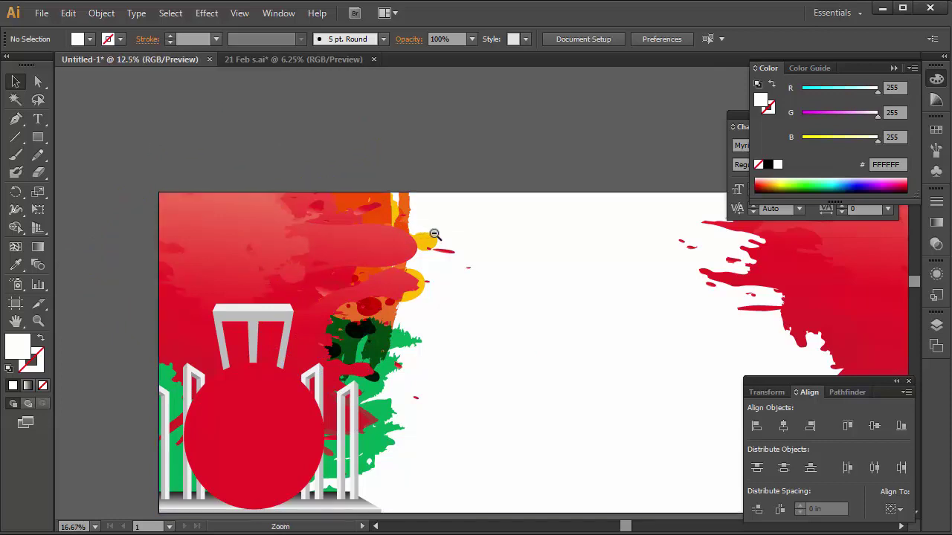
scroll(439, 247, up, 3)
key(ctrl+v)
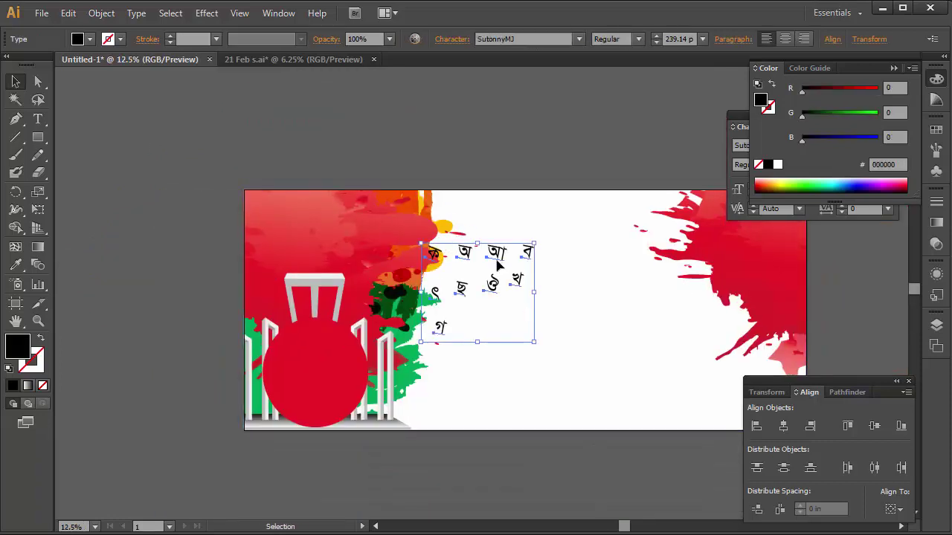
drag(496, 254, 329, 212)
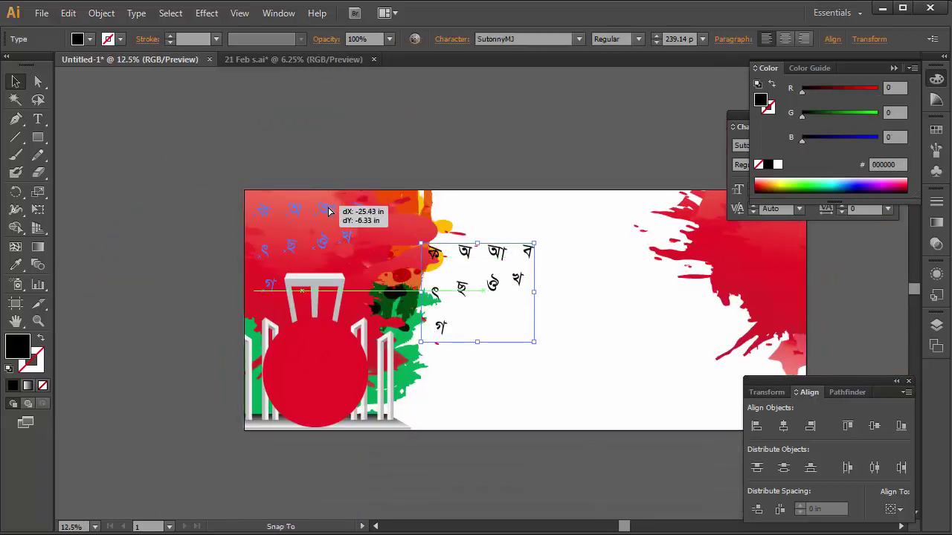
scroll(394, 227, up, 2)
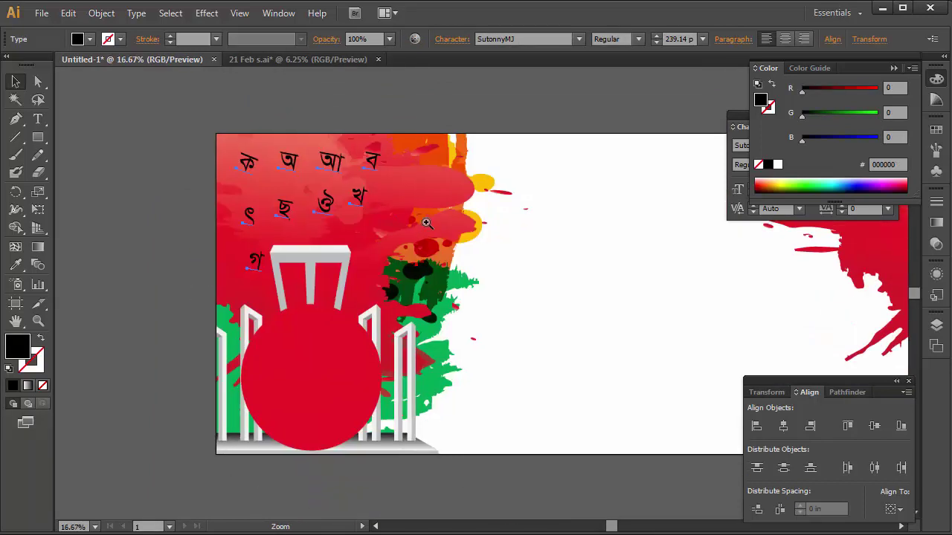
scroll(346, 249, up, 2)
scroll(410, 297, down, 1)
- Add a 72 pt 'অমর একুশে' title below the banner
click(38, 119)
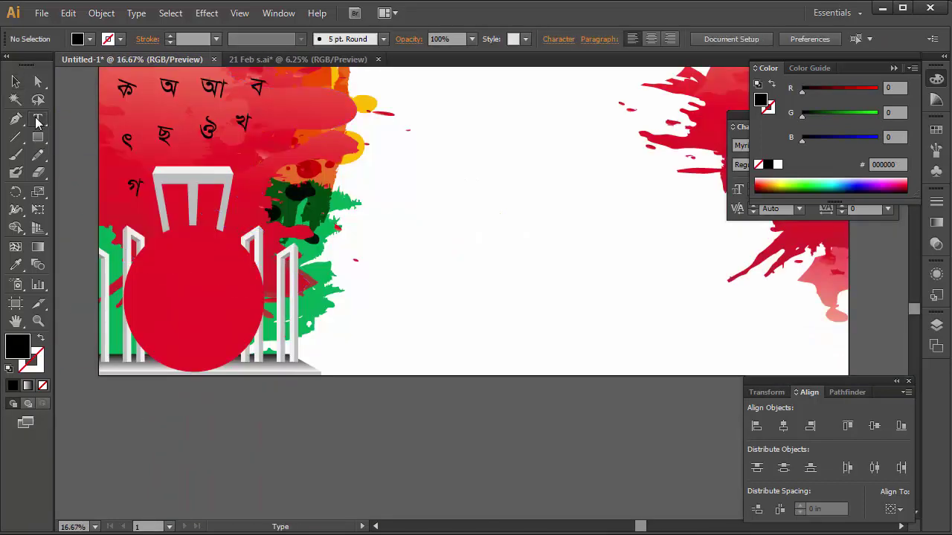
click(261, 437)
click(261, 438)
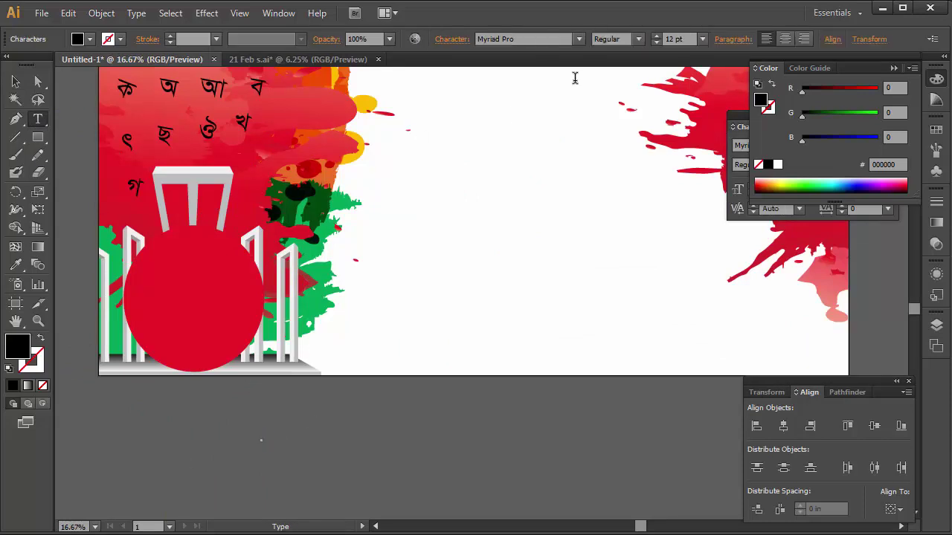
click(701, 39)
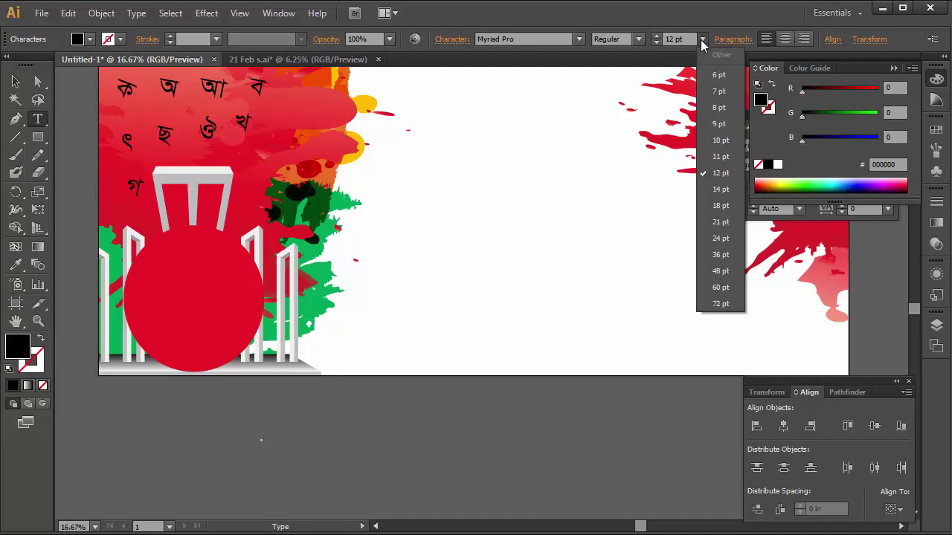
click(720, 307)
key(ctrl+v)
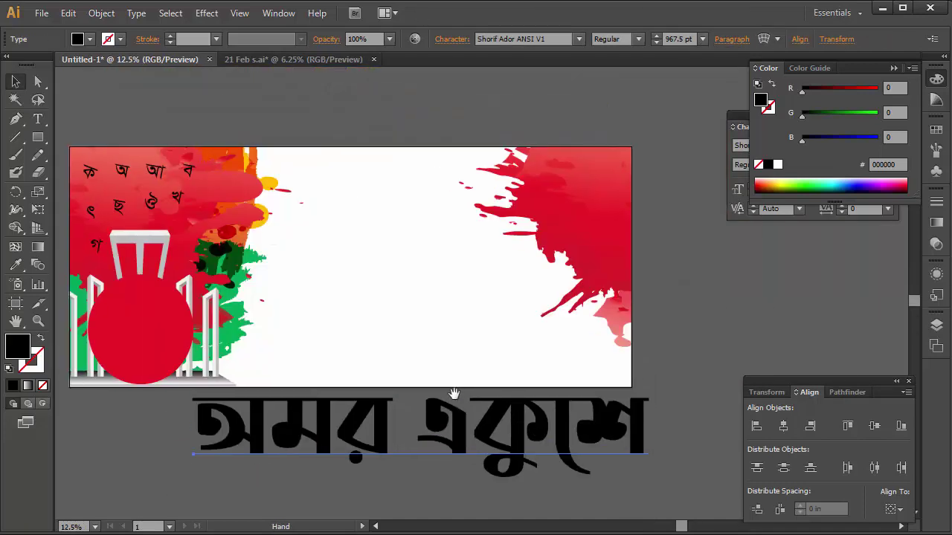
key(Escape)
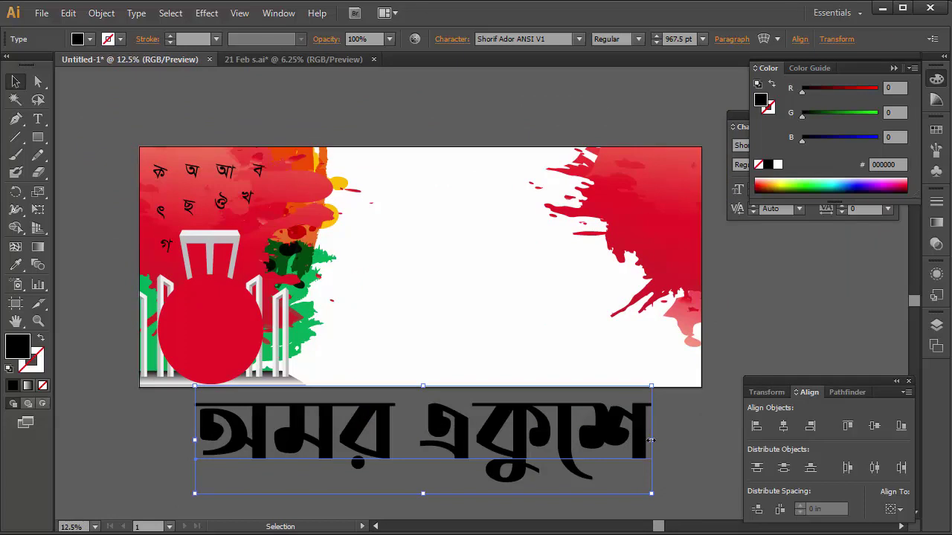
- Scale the অমর একুশে title narrower and set it in Shorif Shishir ANSI V2
drag(651, 440, 490, 441)
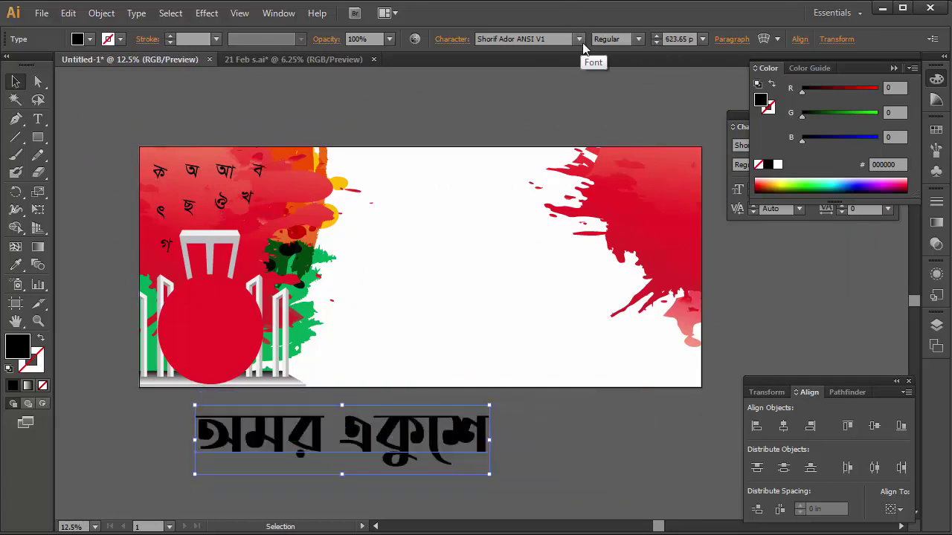
click(578, 39)
scroll(536, 201, down, 5)
click(549, 202)
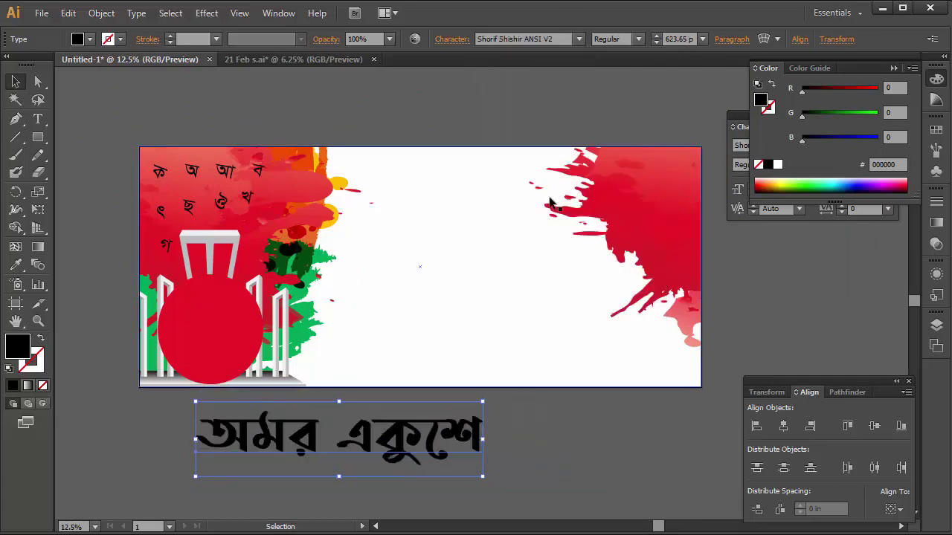
drag(350, 440, 372, 339)
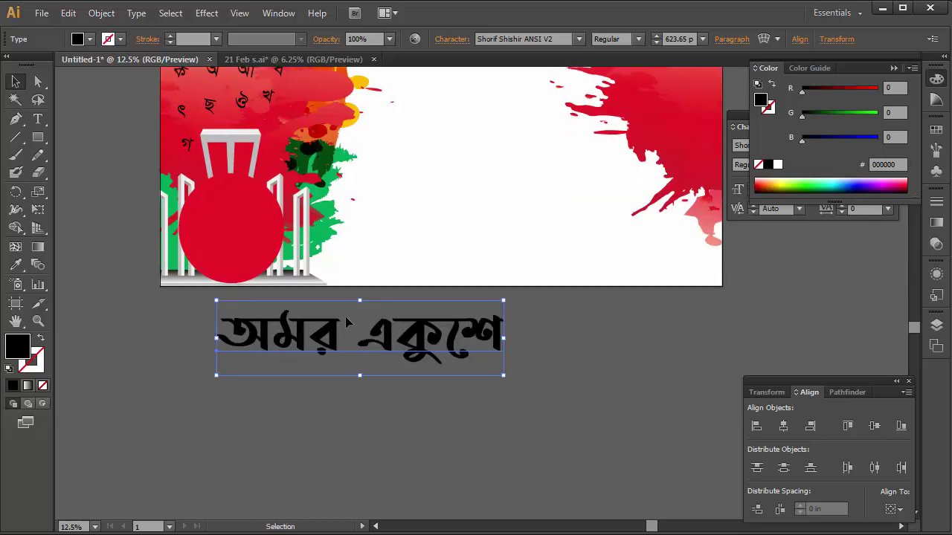
right_click(347, 321)
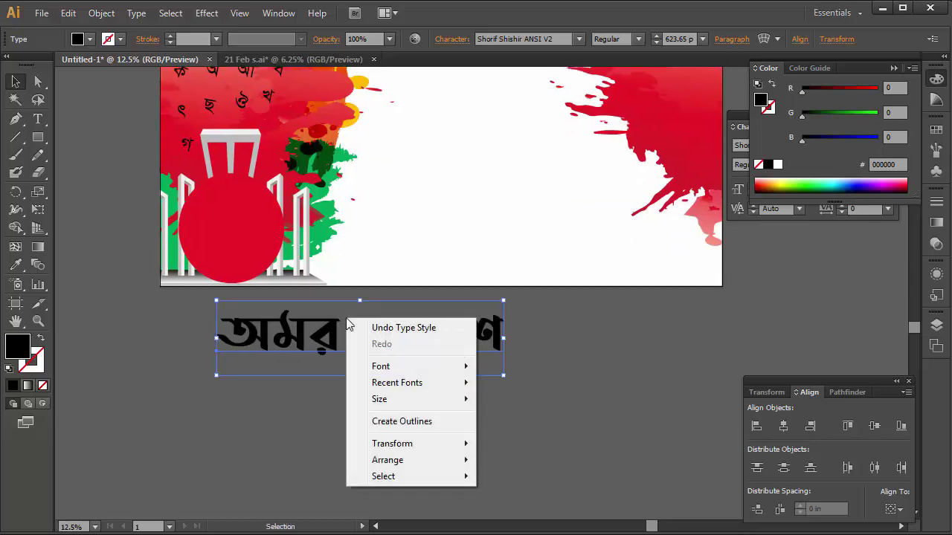
- Convert the অমর একুশে title to outlines and ungroup its words
click(420, 422)
right_click(406, 335)
click(456, 425)
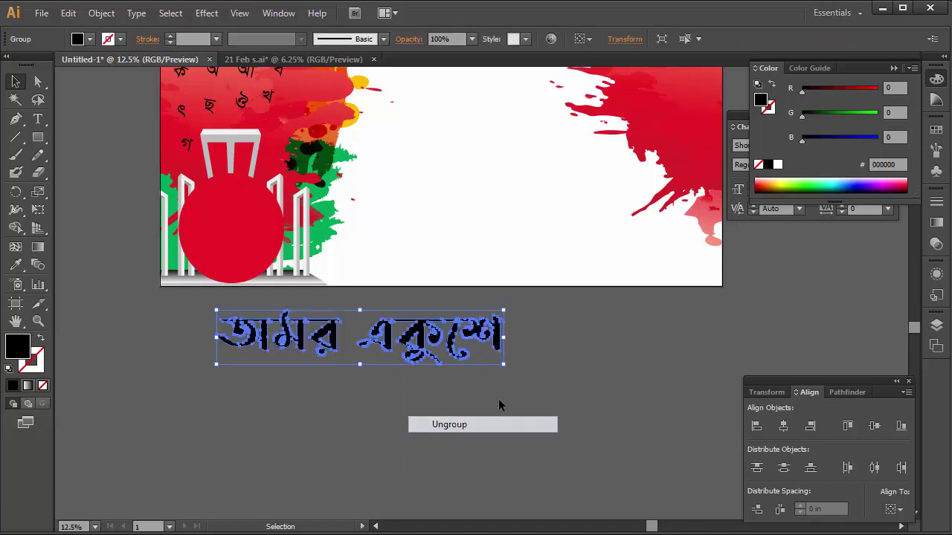
- Stack একুশে beneath অমর and select both words
click(499, 404)
mouse_move(422, 336)
mouse_down()
mouse_move(252, 401)
mouse_move(301, 369)
mouse_up()
click(453, 355)
drag(520, 416, 602, 420)
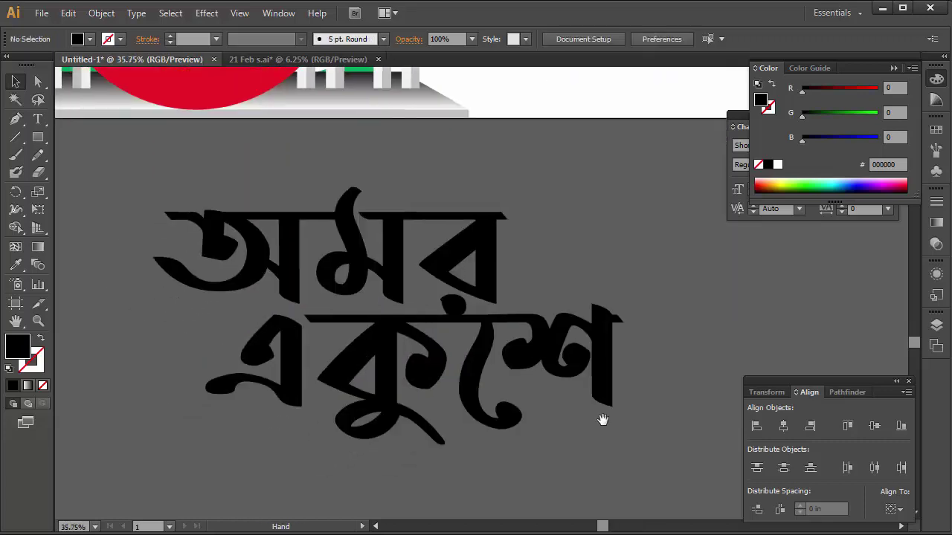
drag(293, 342, 312, 361)
click(601, 247)
scroll(434, 246, down, 2)
drag(433, 246, 428, 276)
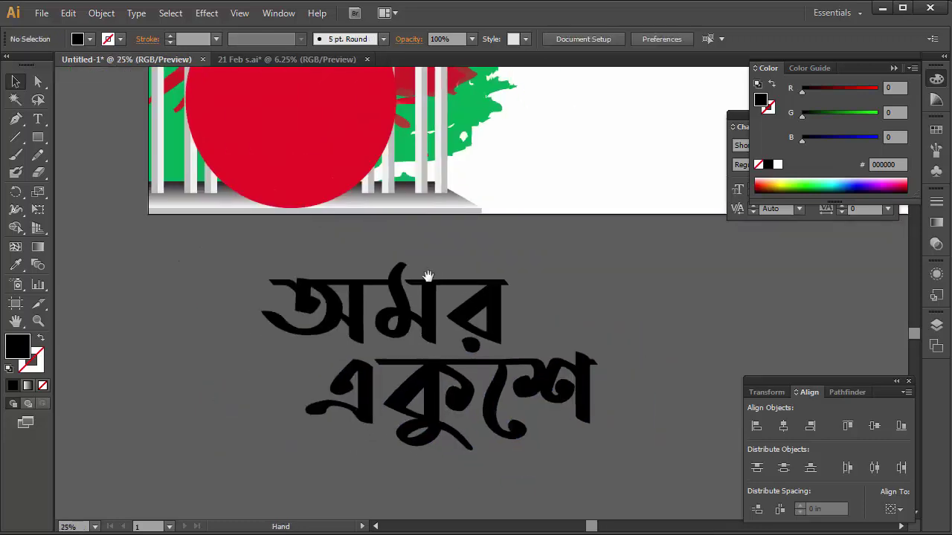
drag(255, 274, 622, 451)
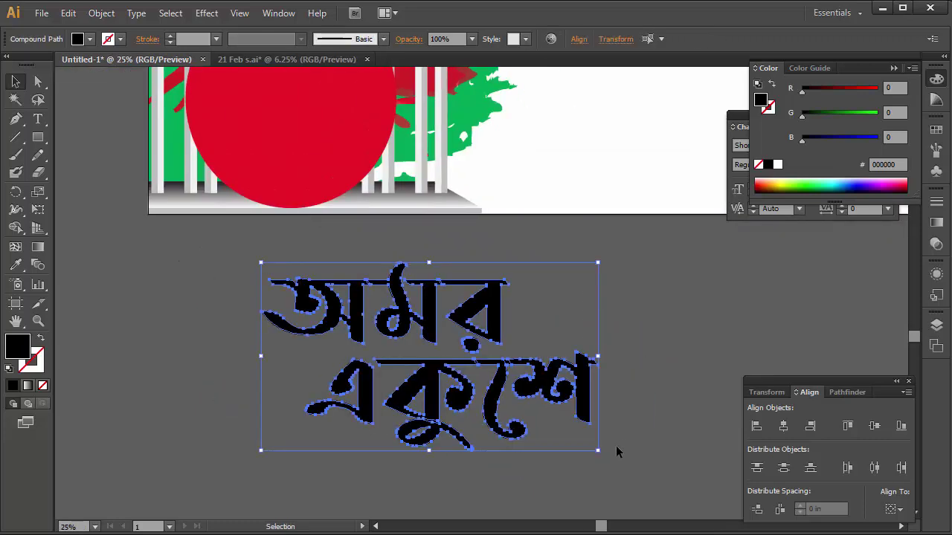
- Unite the stacked lettering into one shape with Pathfinder and reselect it
click(847, 393)
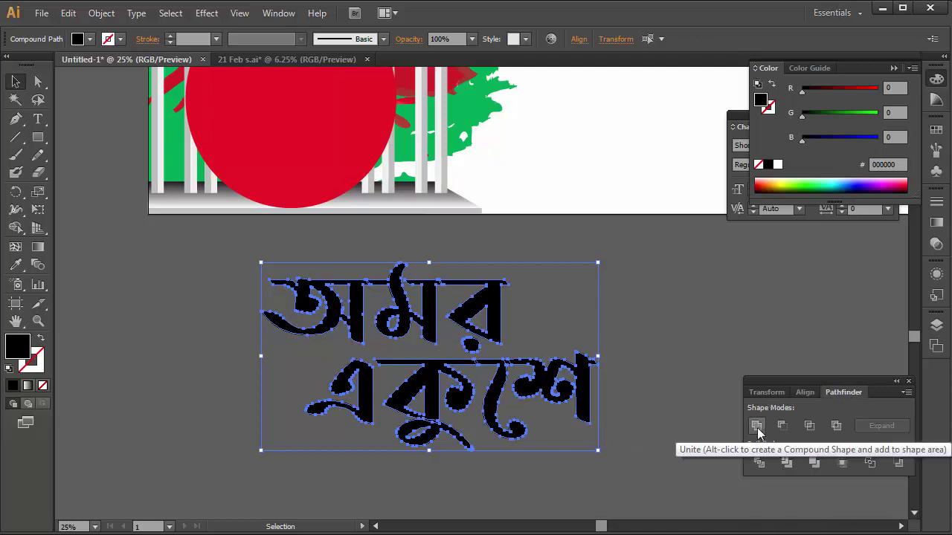
click(757, 428)
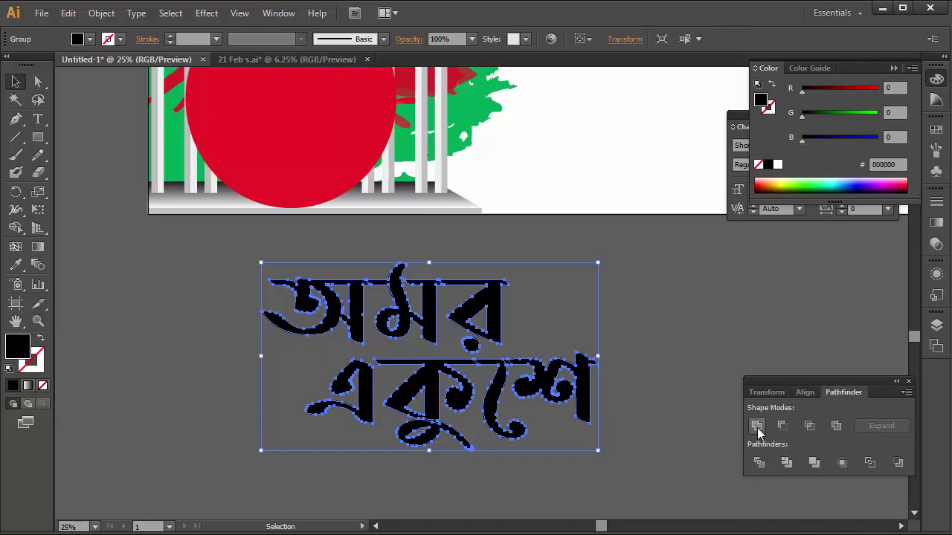
click(525, 312)
click(505, 298)
- Apply a linear gradient to the lettering and make its right stop CMYK red
click(936, 223)
click(822, 293)
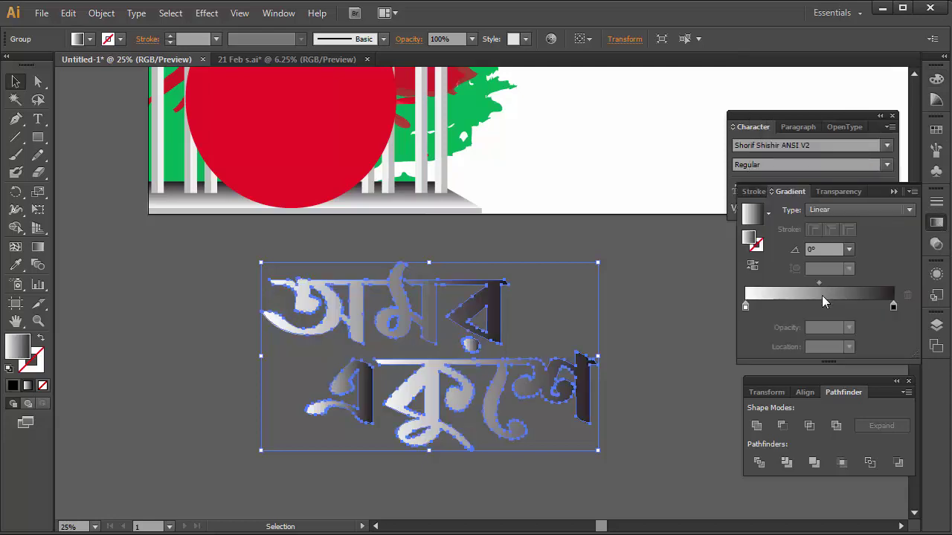
double_click(894, 310)
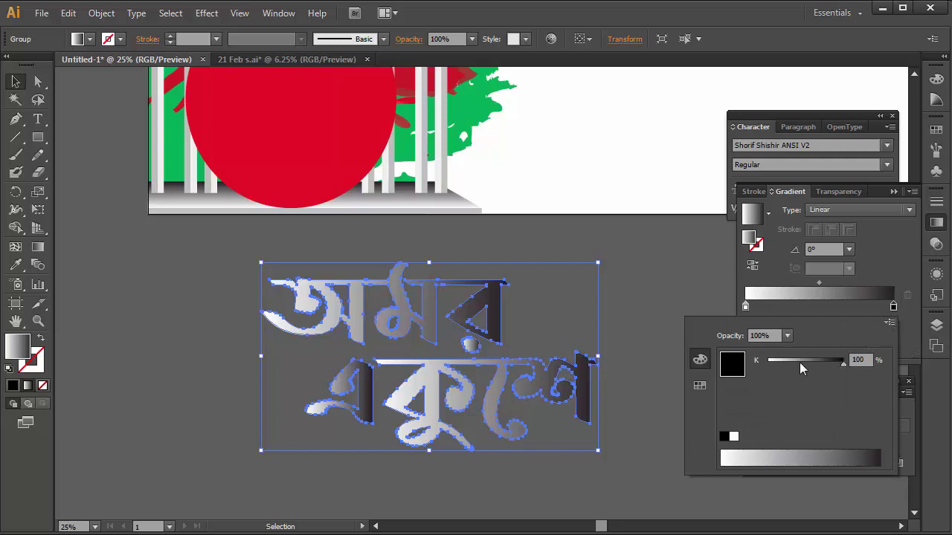
click(889, 323)
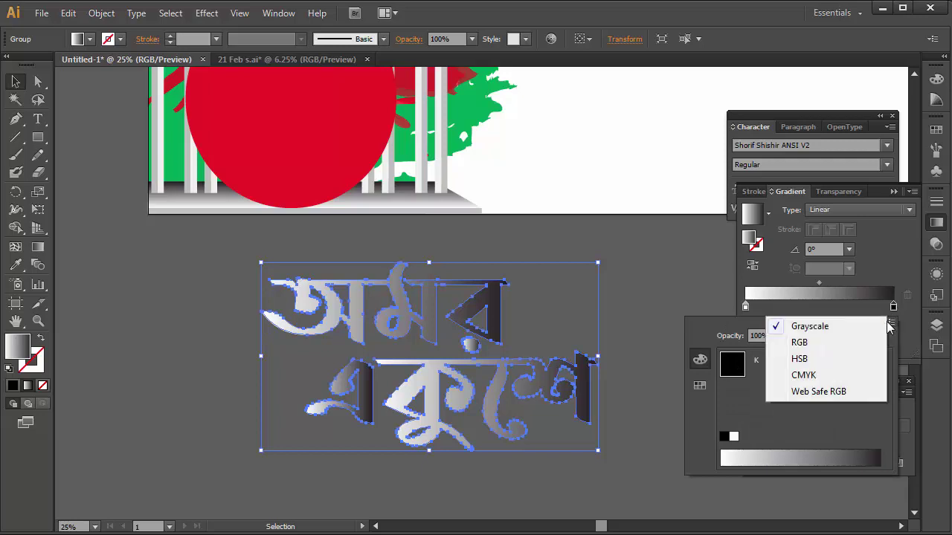
click(818, 375)
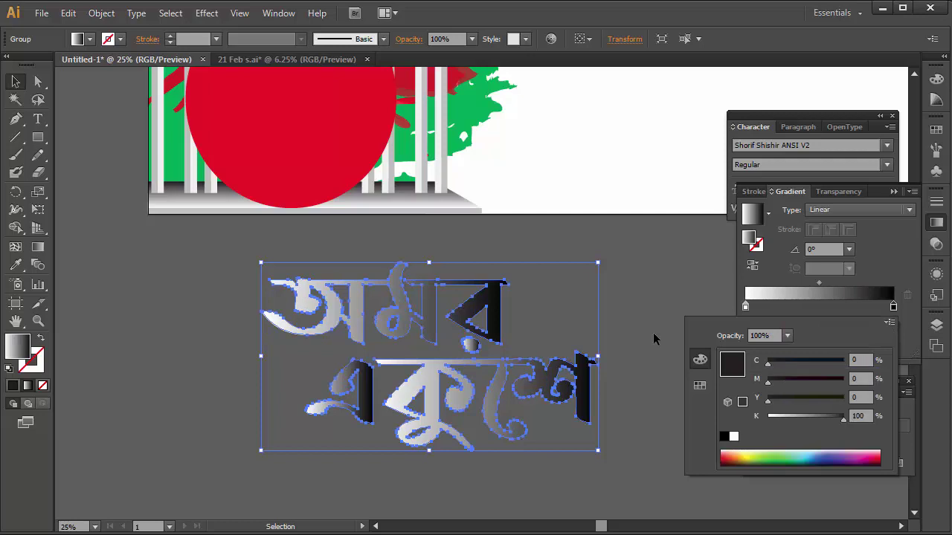
drag(827, 418, 765, 418)
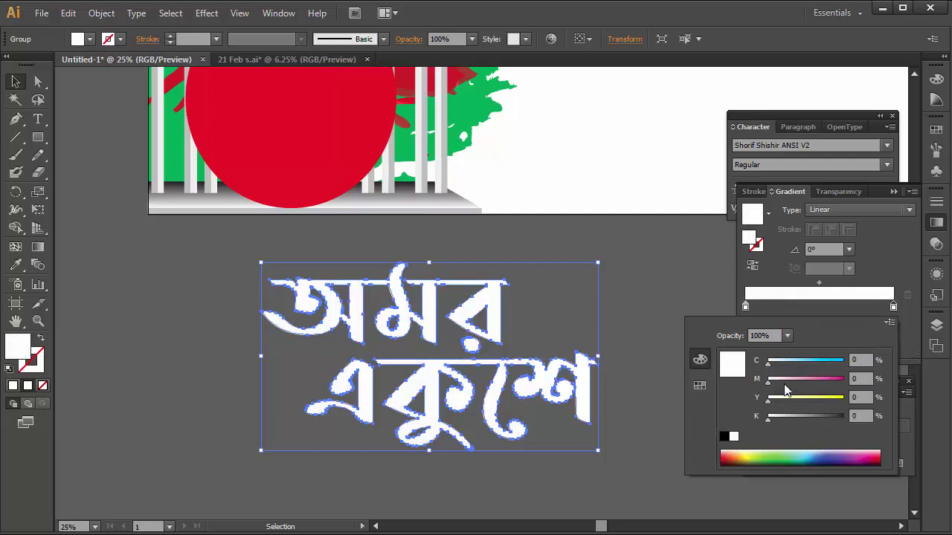
drag(768, 380, 847, 381)
drag(768, 399, 878, 405)
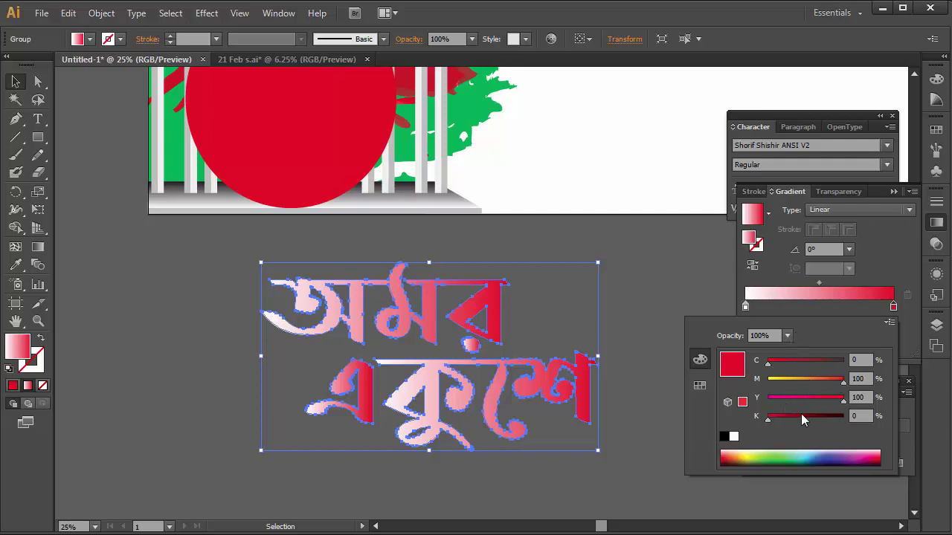
mouse_move(839, 381)
mouse_down()
mouse_move(768, 381)
mouse_move(843, 381)
mouse_up()
- Make the left gradient stop CMYK green
click(886, 273)
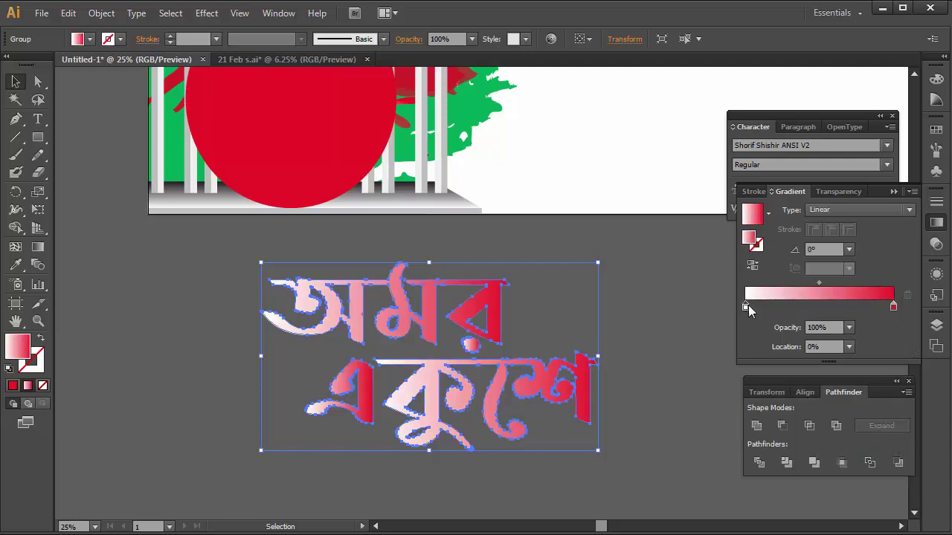
double_click(745, 307)
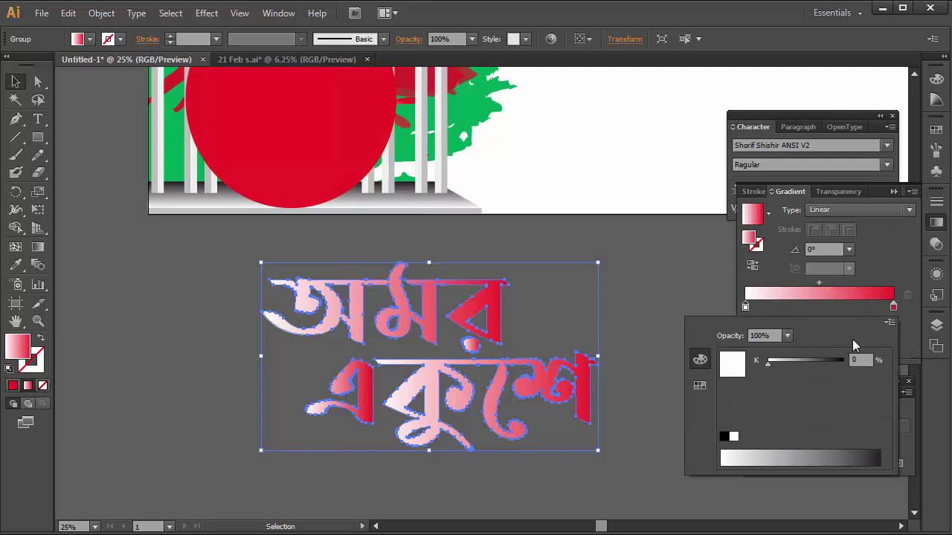
click(889, 322)
click(803, 376)
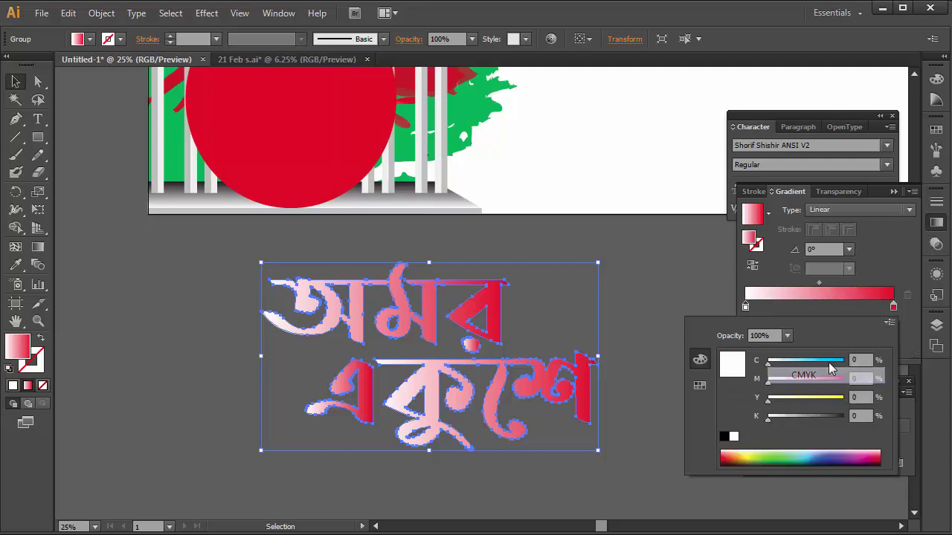
drag(803, 402, 843, 399)
drag(833, 364, 870, 342)
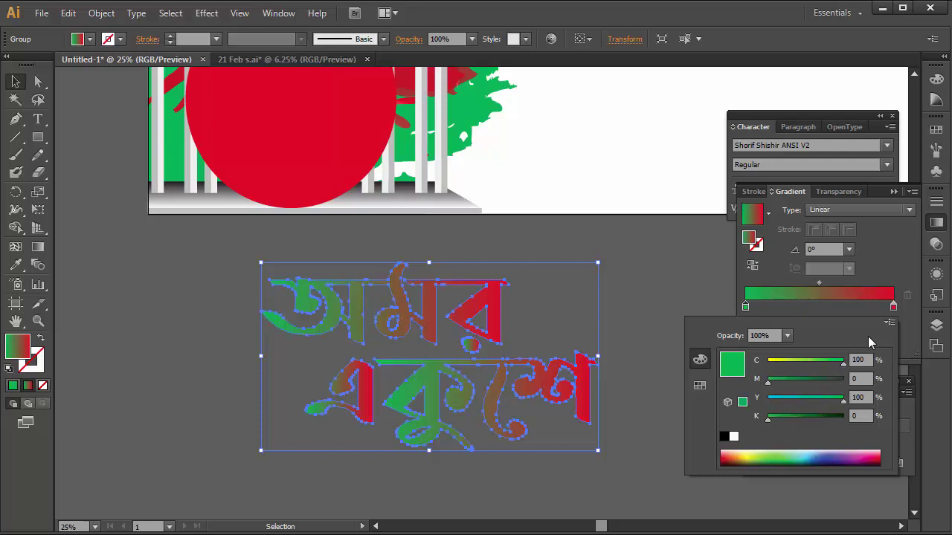
click(797, 262)
- Set the gradient angle to 90° and bunch both stops near 53.2% for a hard split
click(836, 251)
text(90)
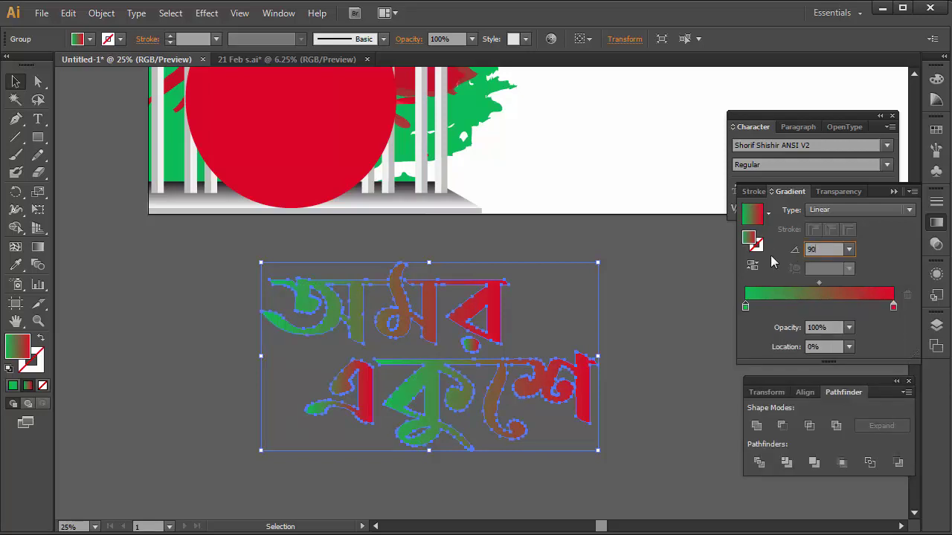
key(Return)
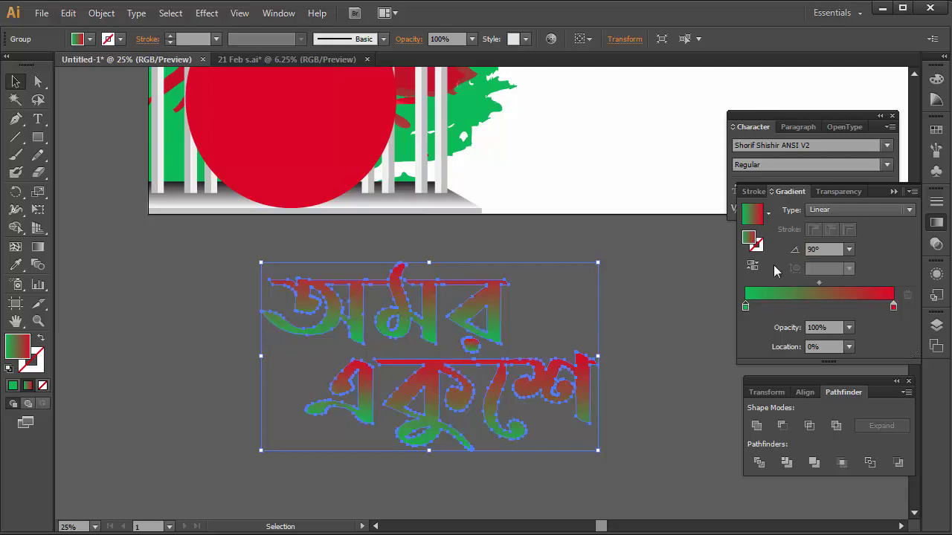
drag(893, 306, 826, 306)
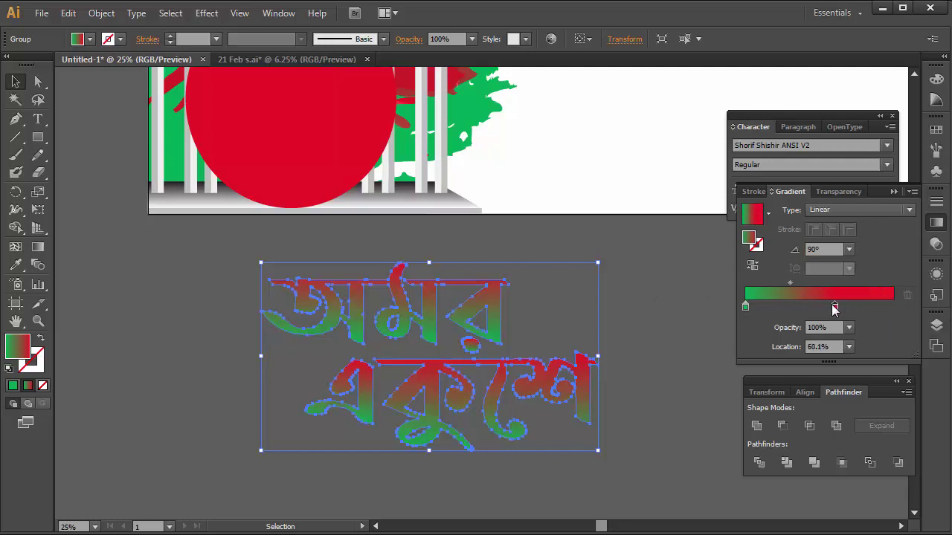
drag(746, 307, 822, 306)
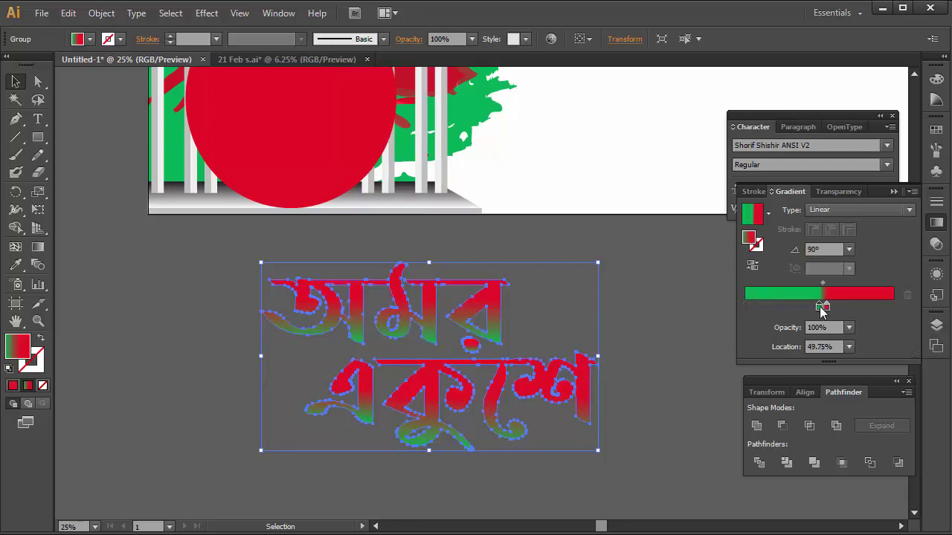
click(618, 308)
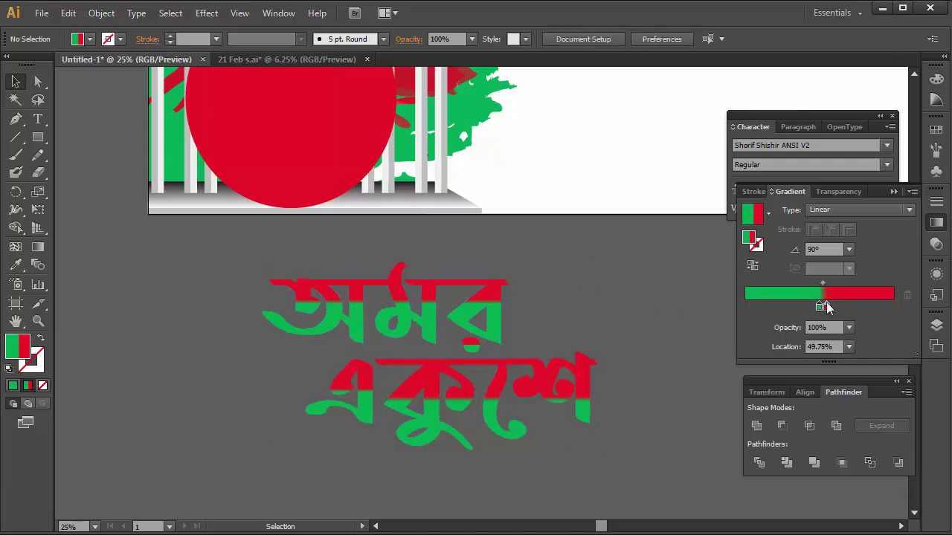
drag(821, 305, 840, 307)
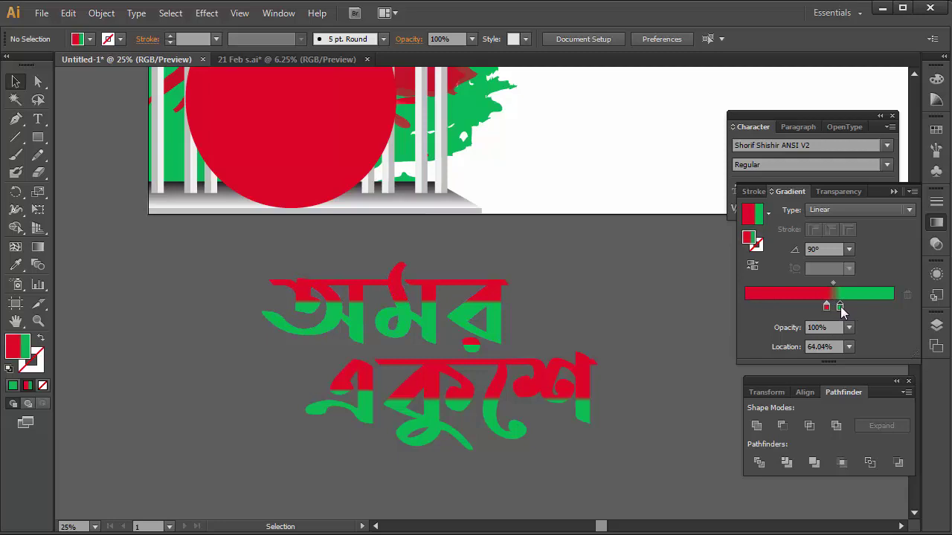
click(583, 387)
mouse_move(821, 307)
mouse_down()
mouse_move(850, 307)
mouse_move(816, 307)
mouse_move(824, 307)
mouse_up()
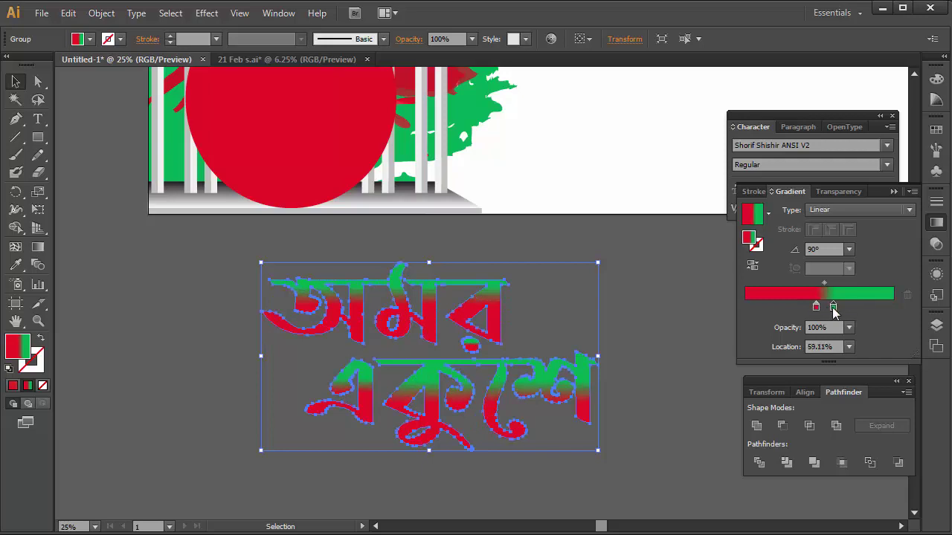
- Scale the gradient অমর একুশে lettering down and move it onto the monument's red circle
click(645, 300)
key(ctrl+minus)
click(495, 436)
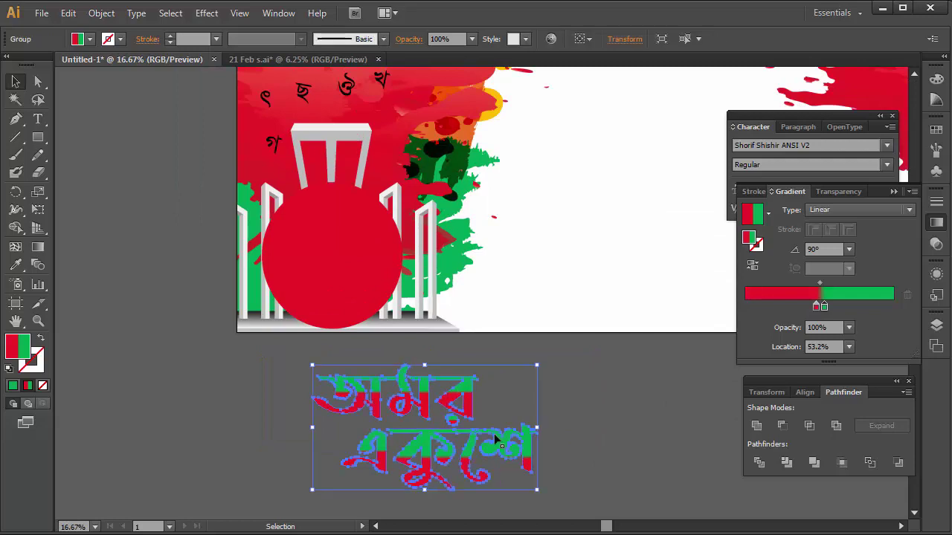
drag(537, 491, 453, 444)
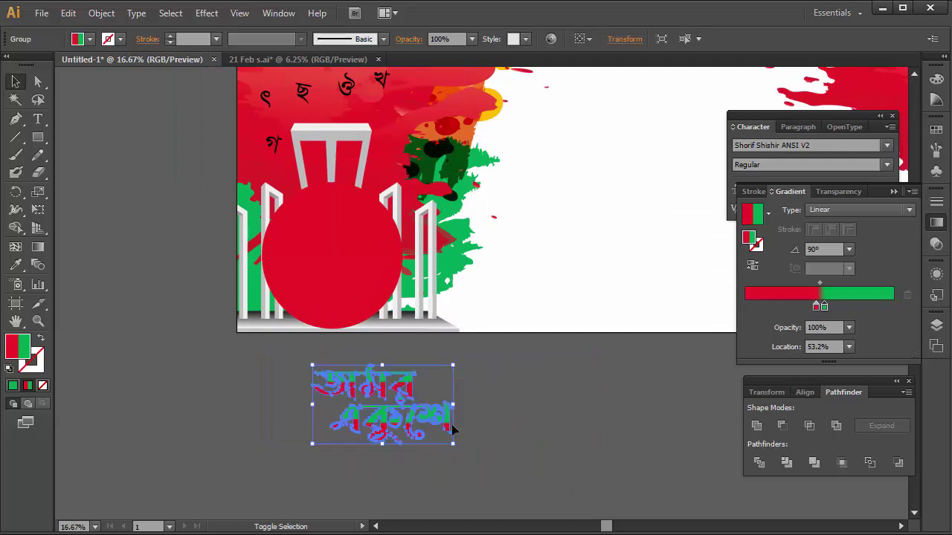
mouse_move(394, 316)
mouse_down()
mouse_move(408, 229)
mouse_move(420, 223)
mouse_up()
click(431, 368)
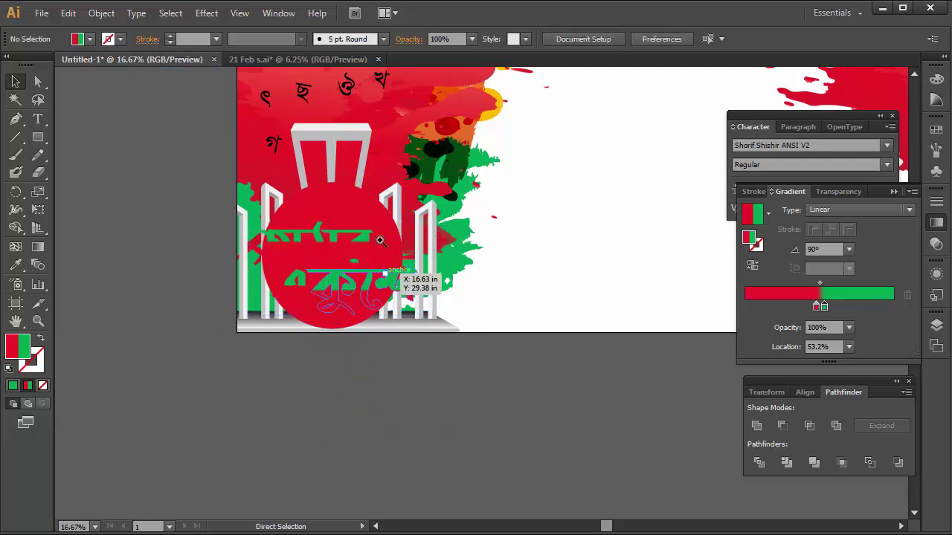
key(ctrl+plus)
click(454, 290)
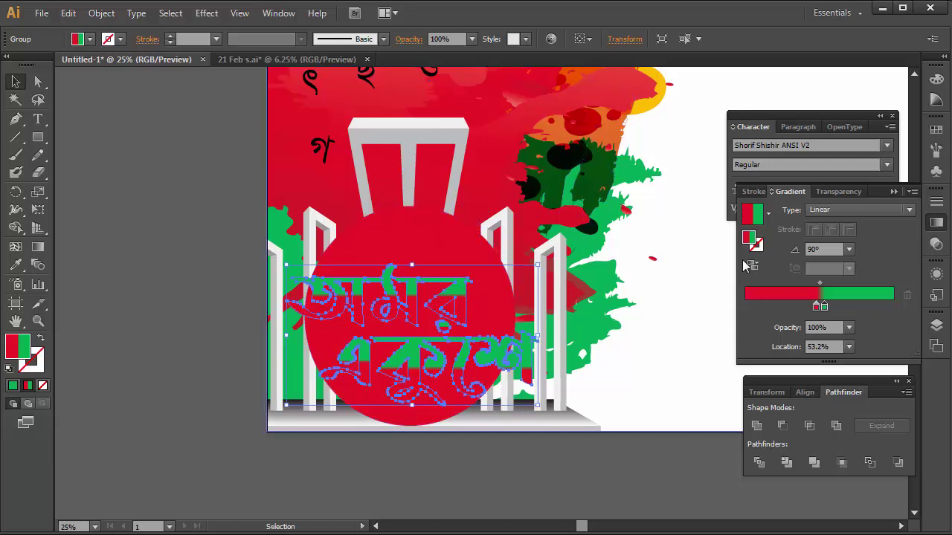
- Give the lettering a white stroke and raise its weight to 31 pt
click(119, 39)
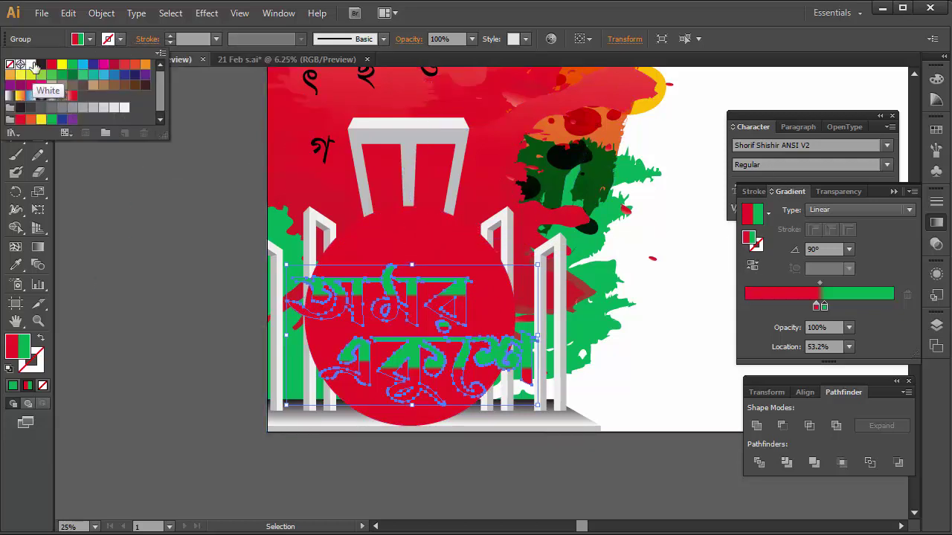
click(32, 64)
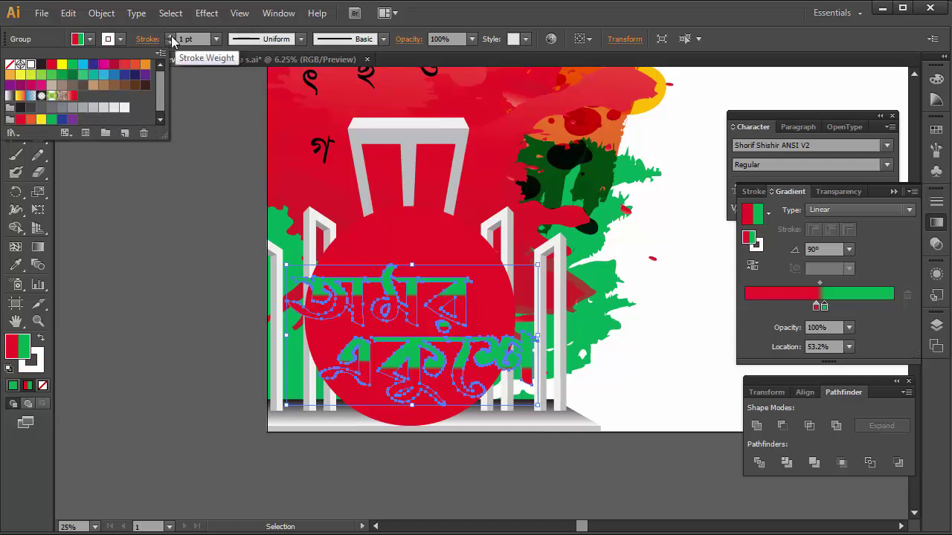
click(169, 35)
click(170, 36)
click(170, 36)
click(171, 35)
click(170, 36)
click(170, 36)
click(170, 36)
click(170, 36)
click(510, 471)
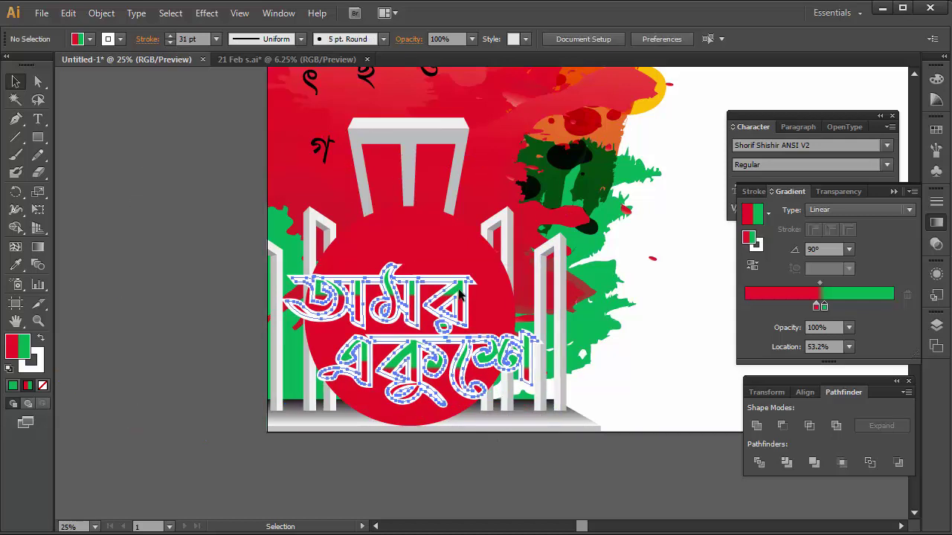
- Send the lettering back behind the white pillars
click(459, 295)
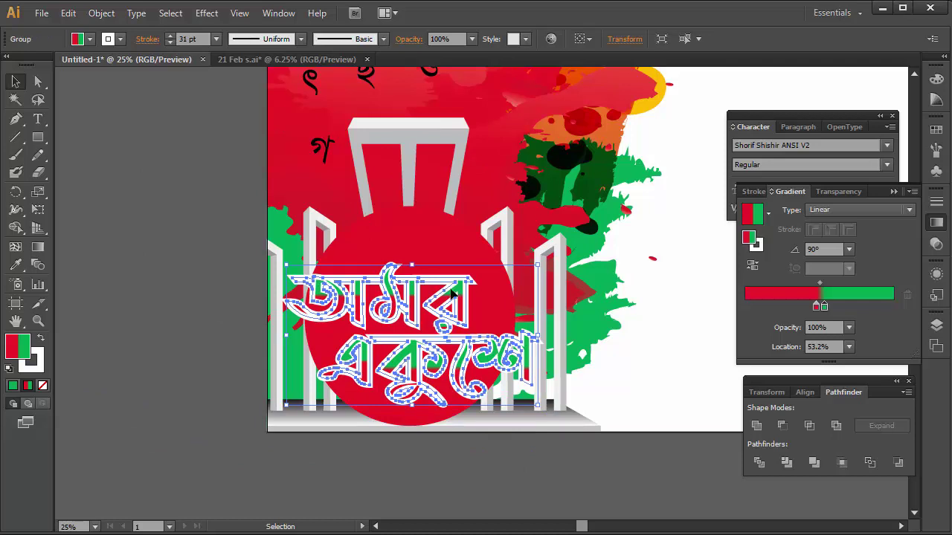
right_click(455, 293)
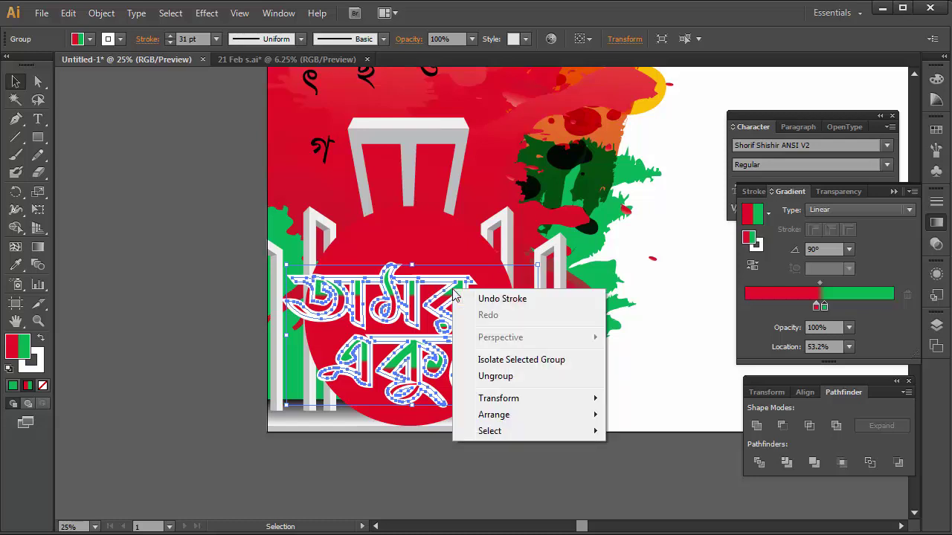
mouse_move(493, 415)
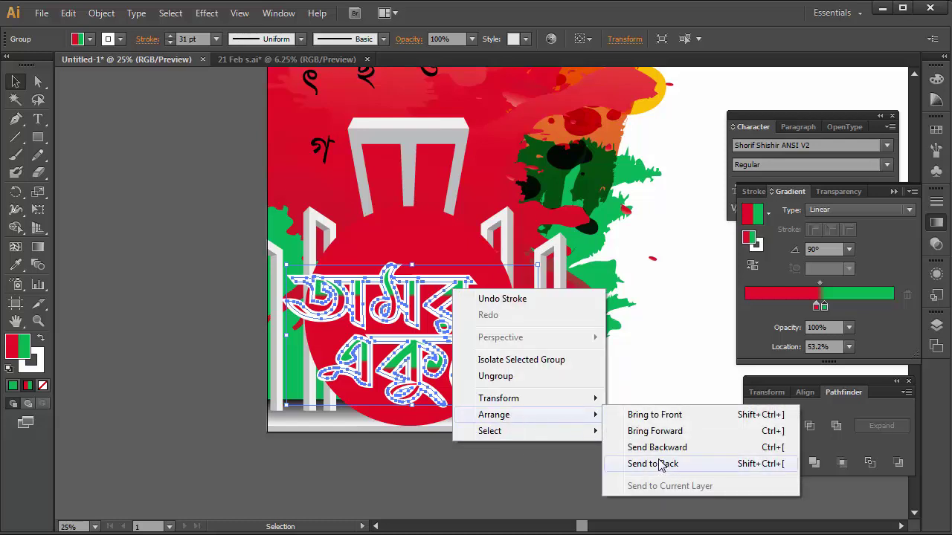
click(659, 448)
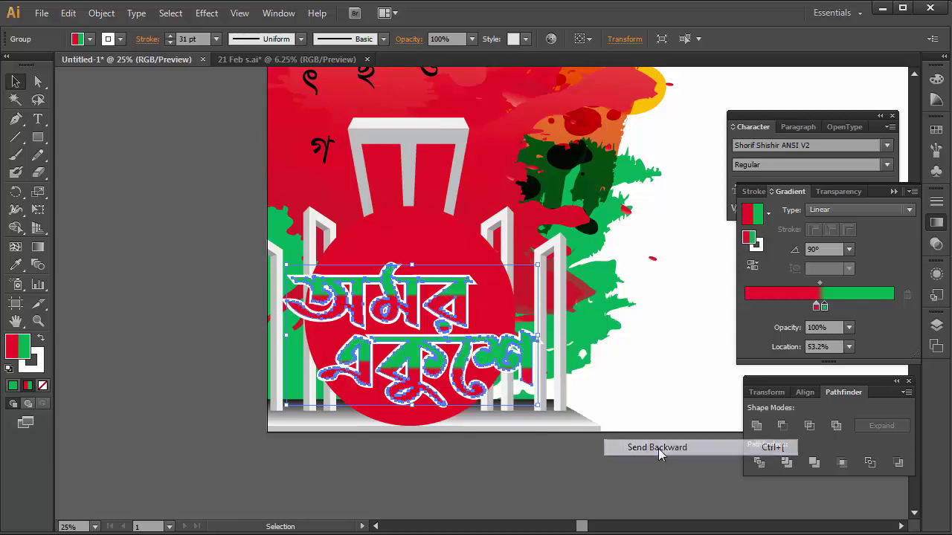
click(469, 460)
- Correct the ligature in the বিস্মিল্লাহির রহমানির রহিম heading at the top
key(ctrl+minus)
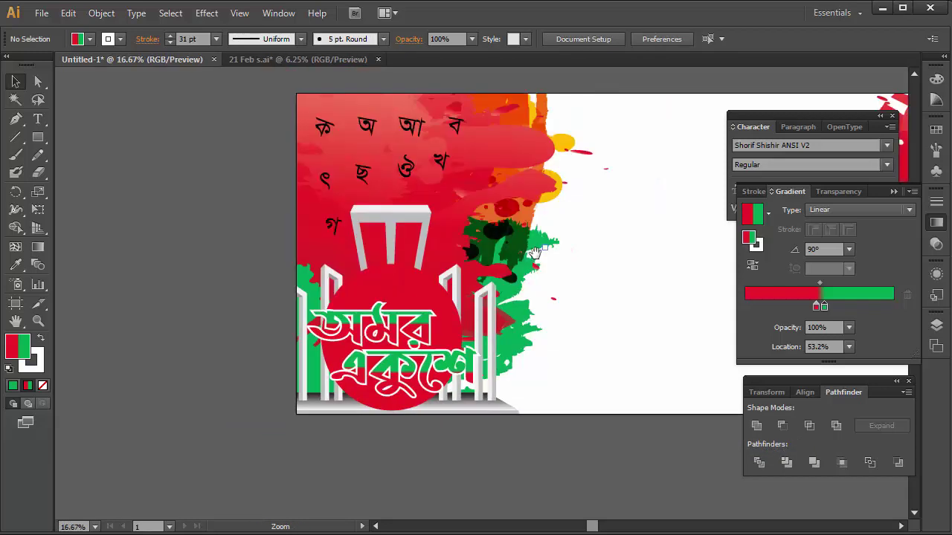
drag(535, 269, 488, 273)
scroll(489, 273, right, 3)
scroll(478, 272, up, 2)
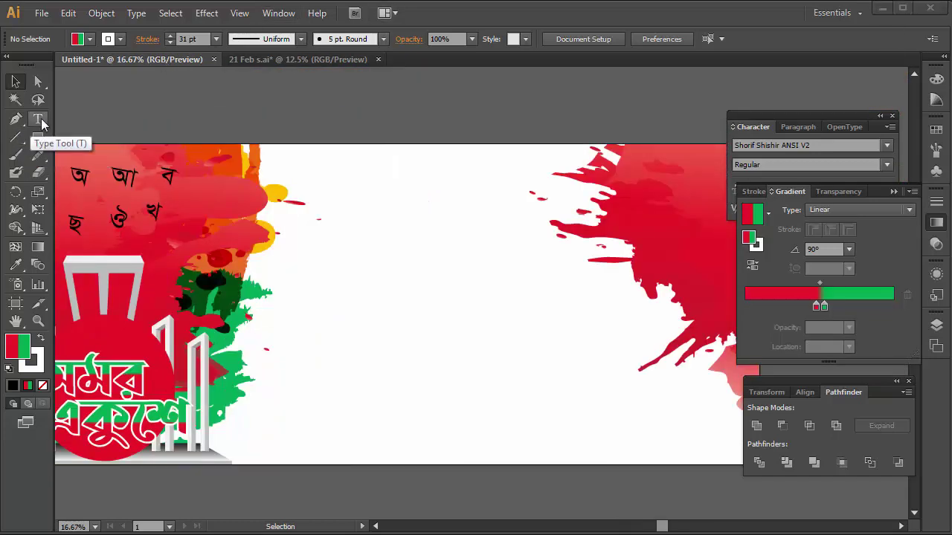
click(38, 119)
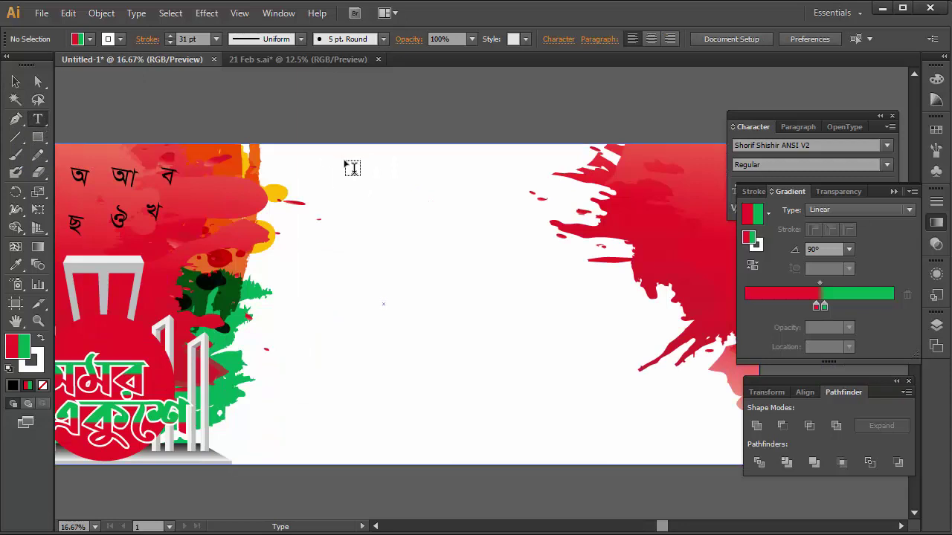
click(345, 162)
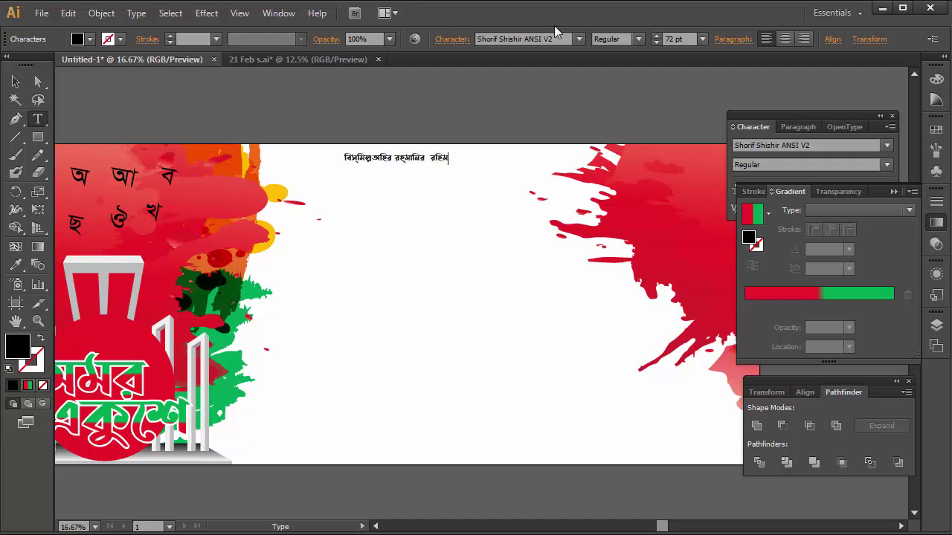
text(বিসমিল্লাহির রহমানির রহিম)
text(ø)
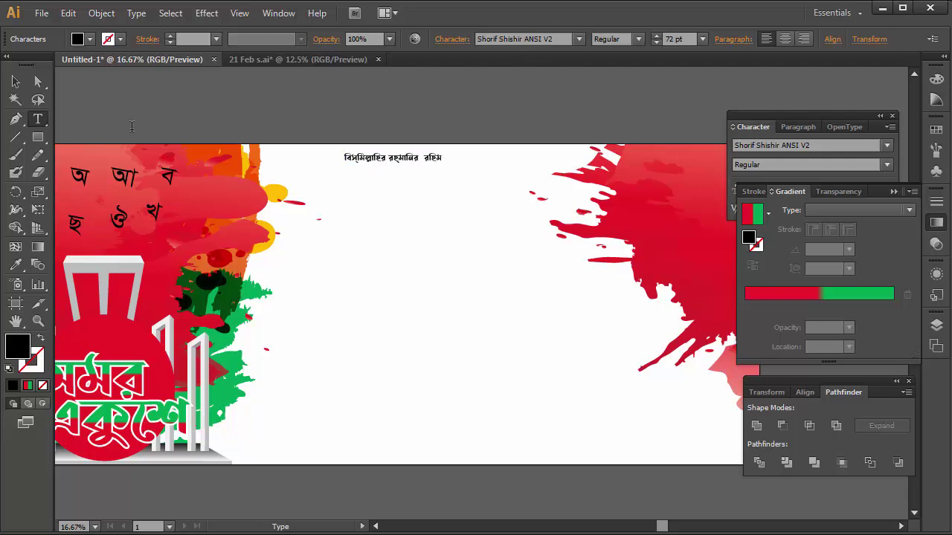
- Raise the heading's font size from 72 to 80 pt
click(16, 81)
click(464, 197)
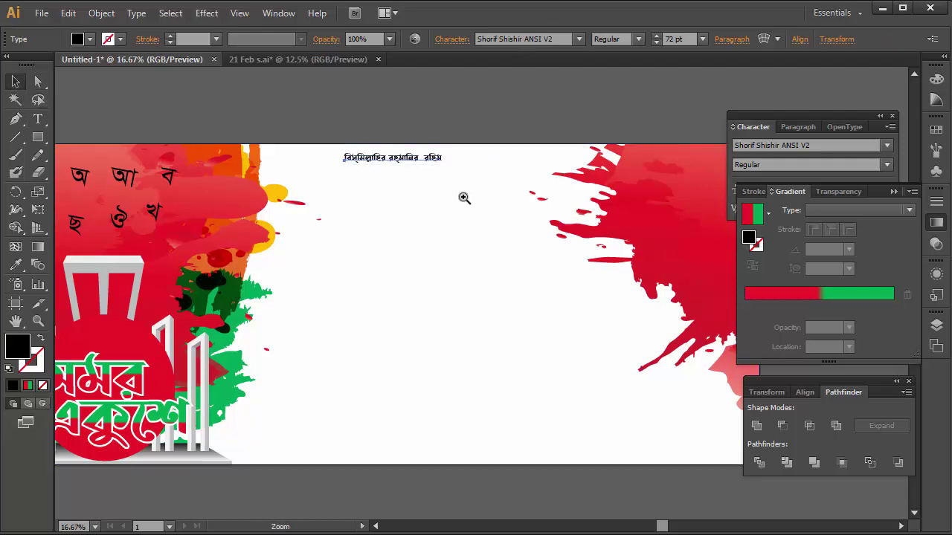
click(656, 36)
click(655, 36)
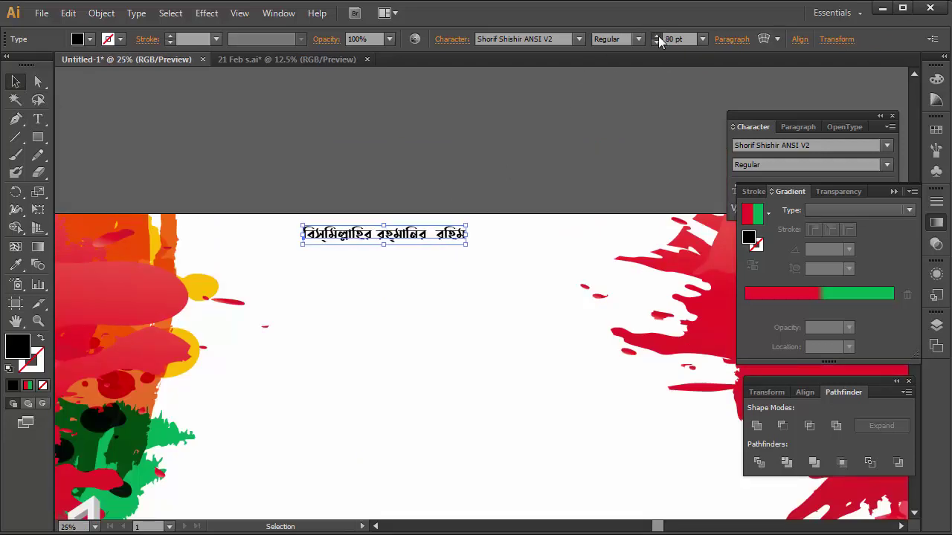
click(656, 35)
- Add a large black ২১ and place it below the top heading
click(455, 254)
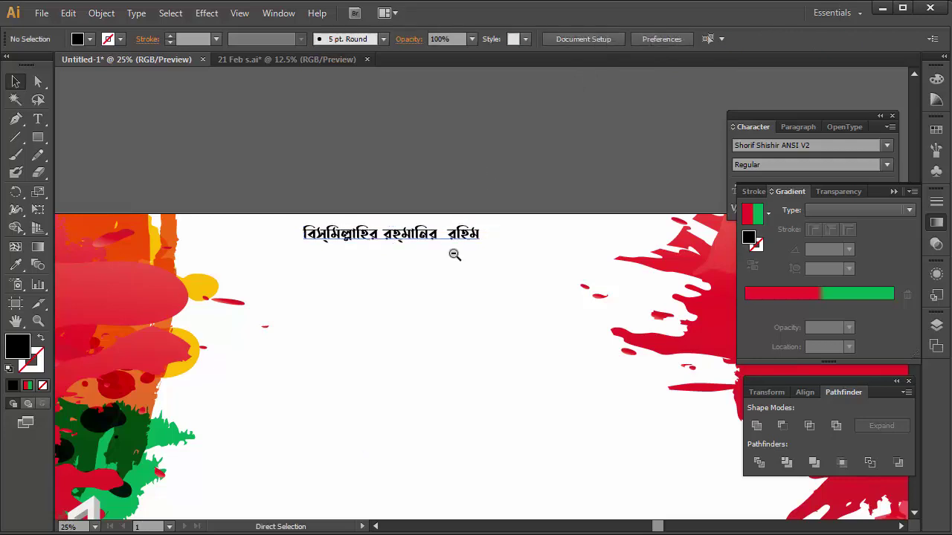
drag(464, 265, 424, 132)
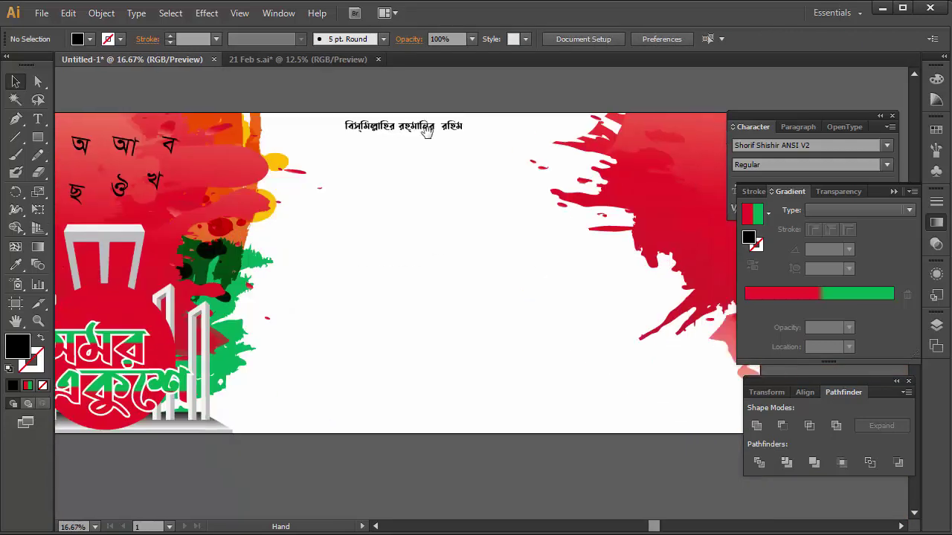
click(38, 119)
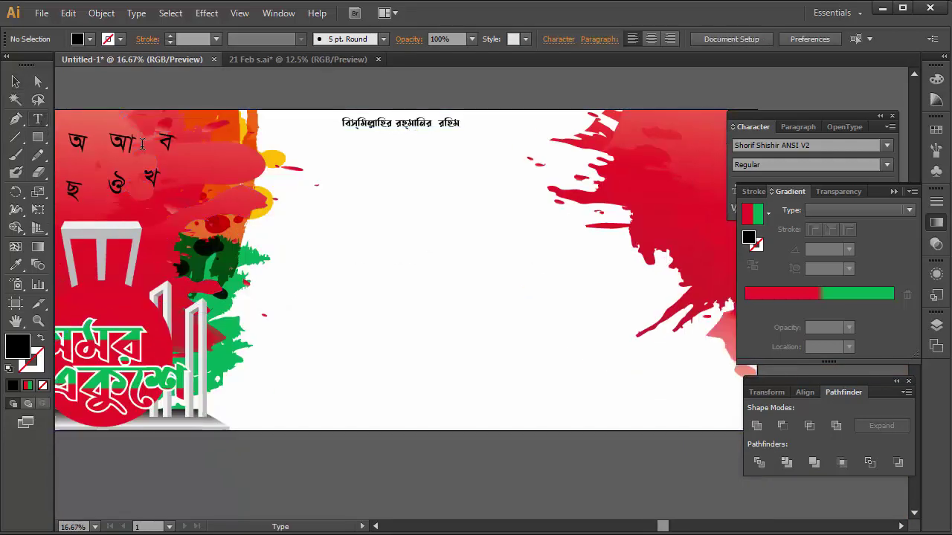
text(২১)
key(v)
click(382, 211)
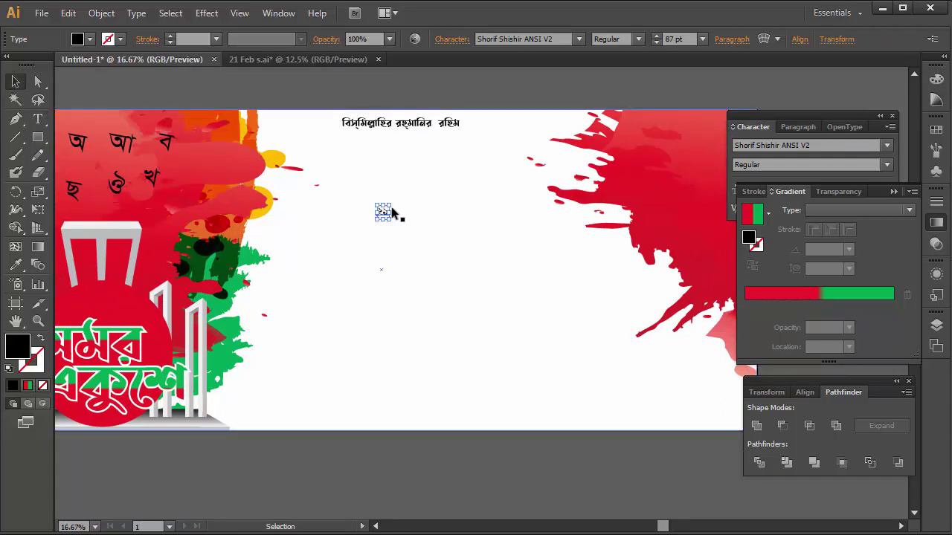
drag(385, 216, 414, 250)
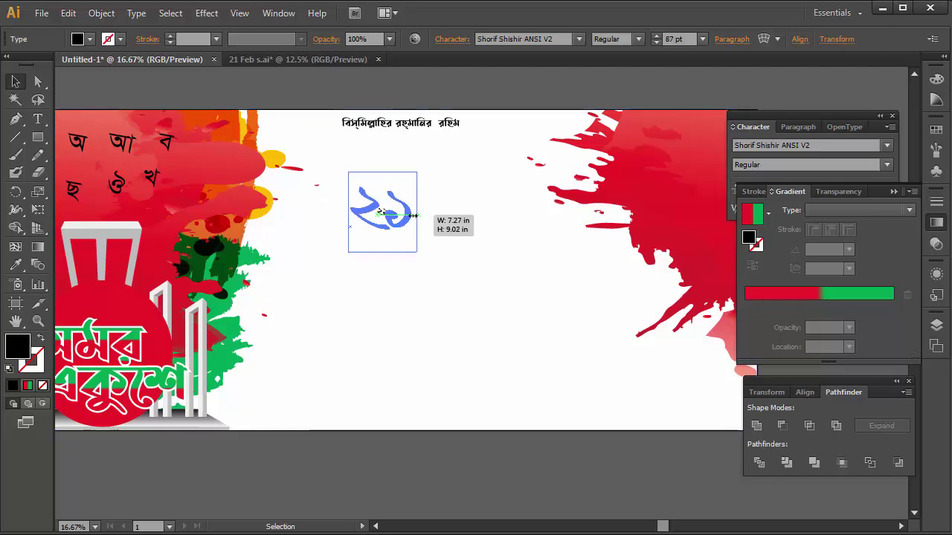
drag(407, 215, 376, 177)
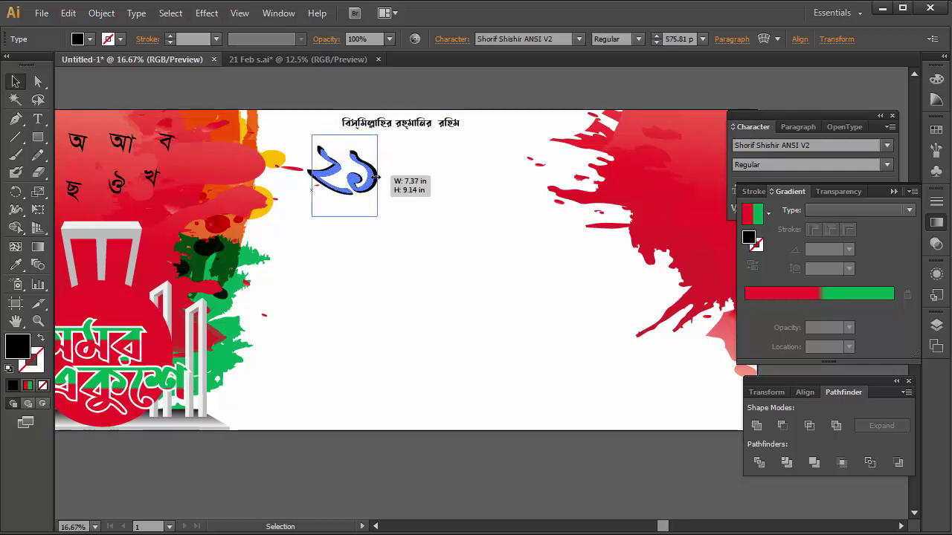
click(236, 102)
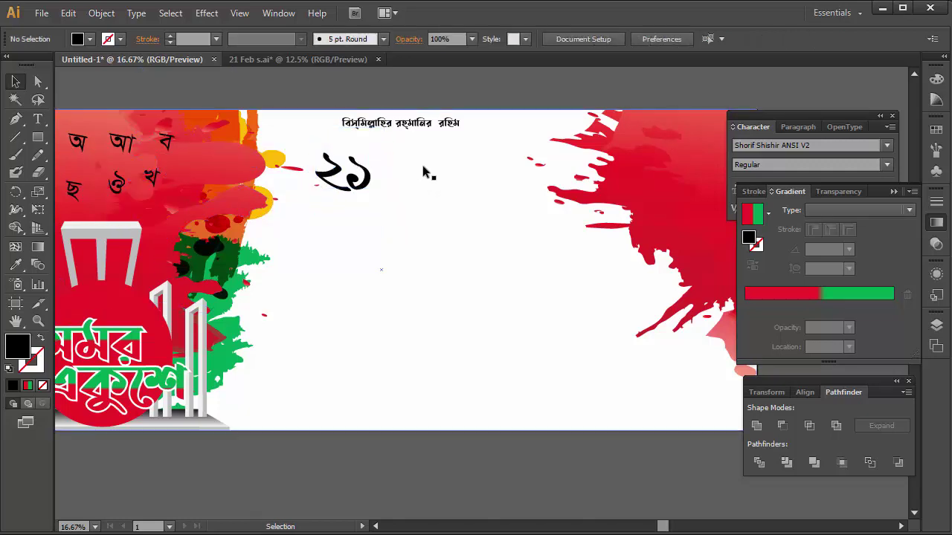
- Add শে ফেব্রুয়ারি beside ২১ and enlarge it to 221.02 pt
click(44, 119)
click(442, 181)
text(শে ফেব্রুয়ারি)
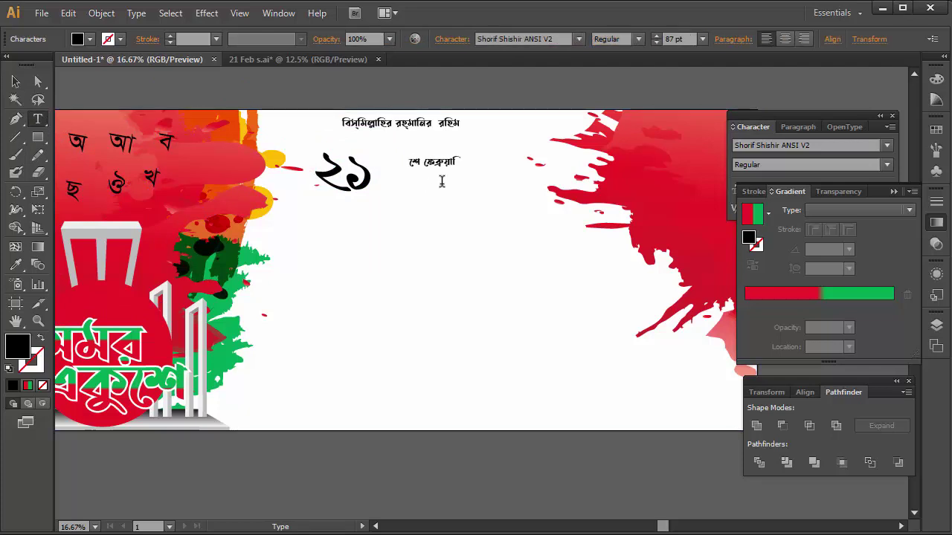
key(Escape)
key(Escape)
mouse_move(464, 174)
mouse_down()
mouse_move(530, 189)
mouse_move(461, 180)
mouse_up()
key(ctrl+=)
scroll(395, 153, down, 3)
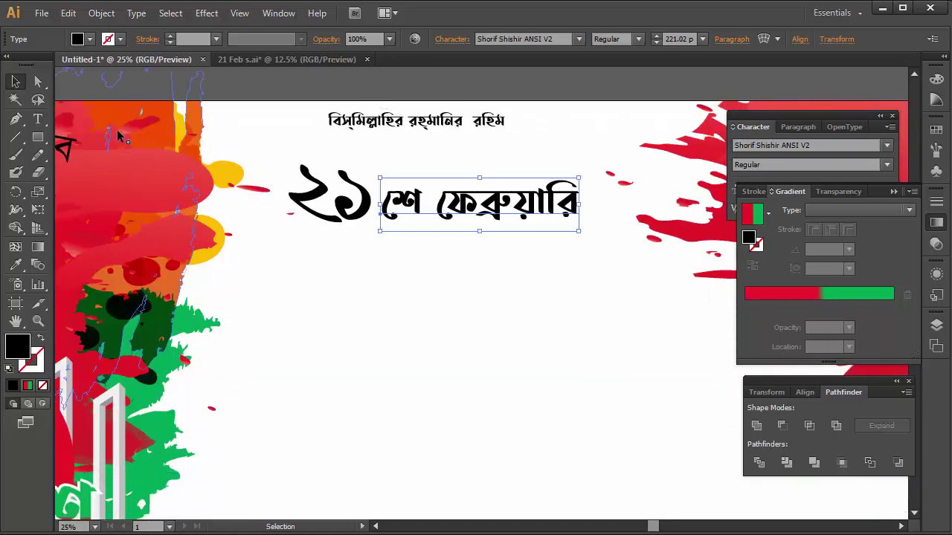
click(38, 138)
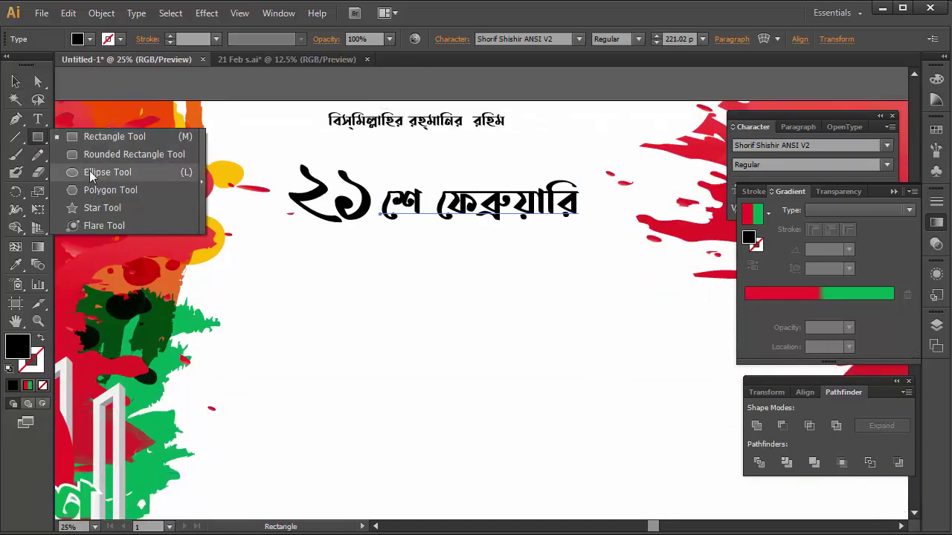
- Draw a red-filled circle over the ২১ numerals
click(91, 176)
mouse_move(264, 150)
mouse_down()
mouse_move(369, 239)
mouse_move(364, 251)
mouse_up()
key(v)
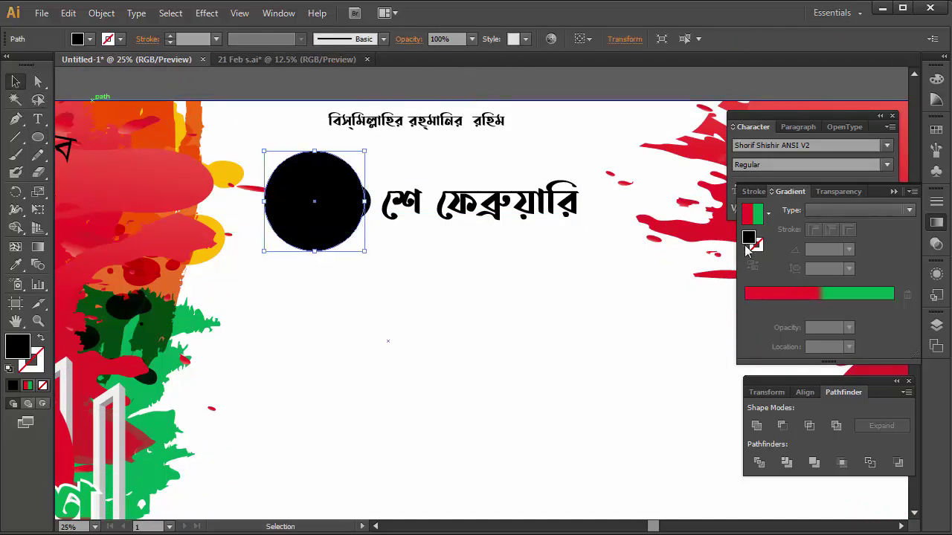
click(90, 39)
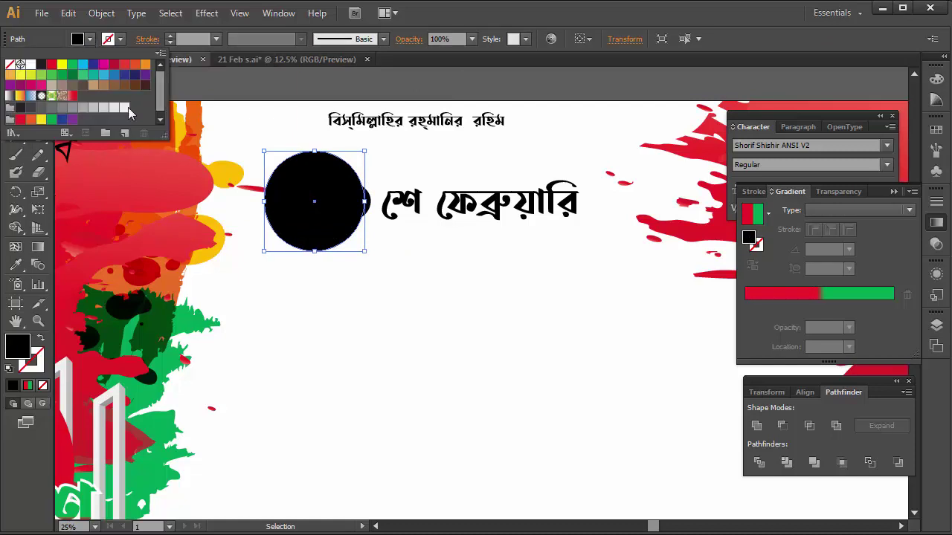
click(20, 120)
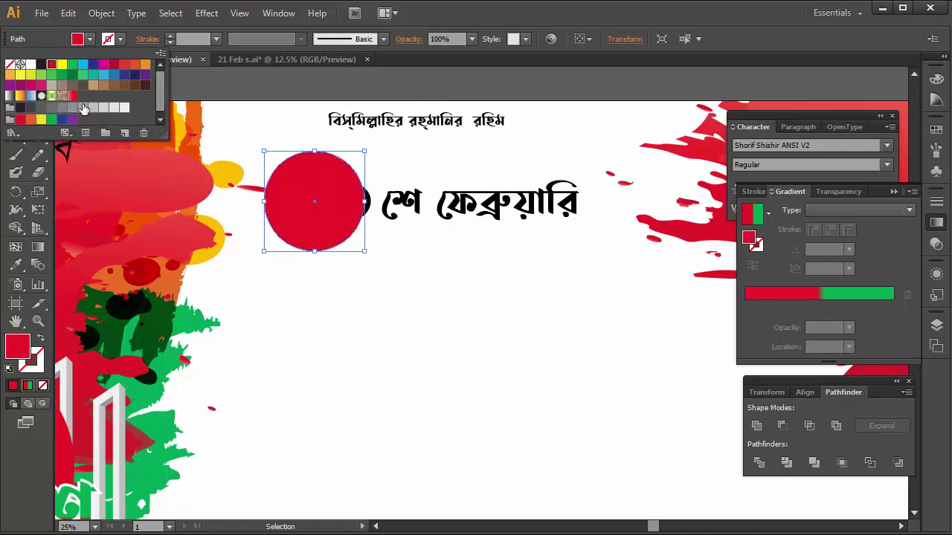
click(328, 195)
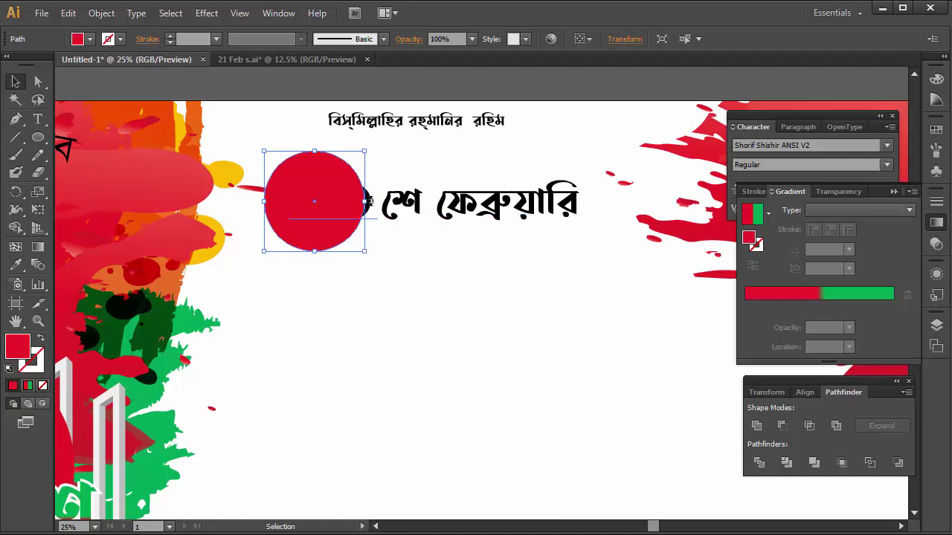
- Bring ২১ in front of the circle, centre it, and colour it yellow
click(386, 340)
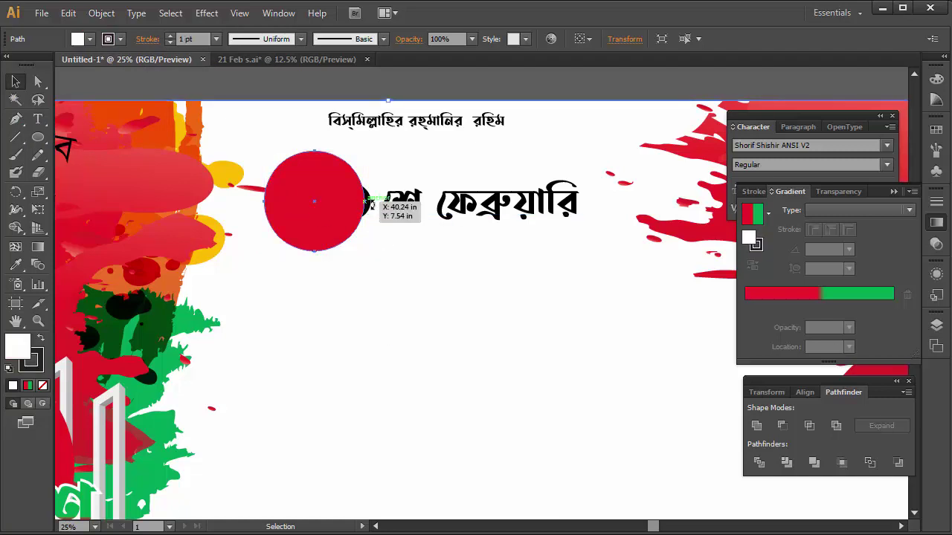
click(366, 202)
right_click(375, 214)
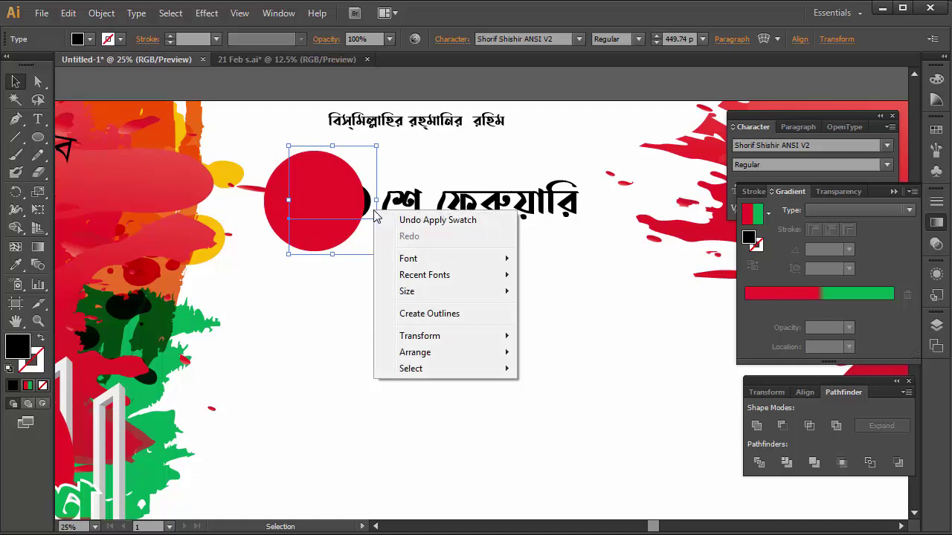
mouse_move(415, 352)
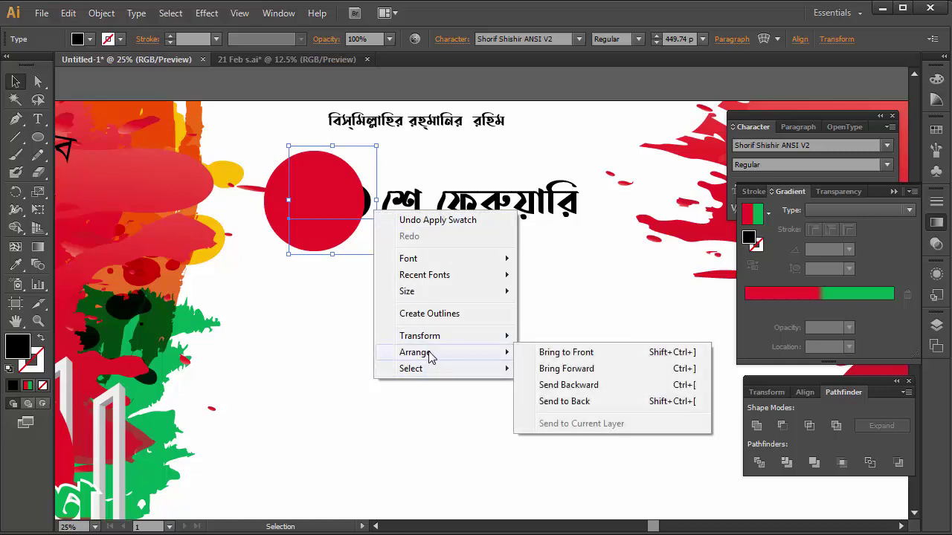
click(564, 353)
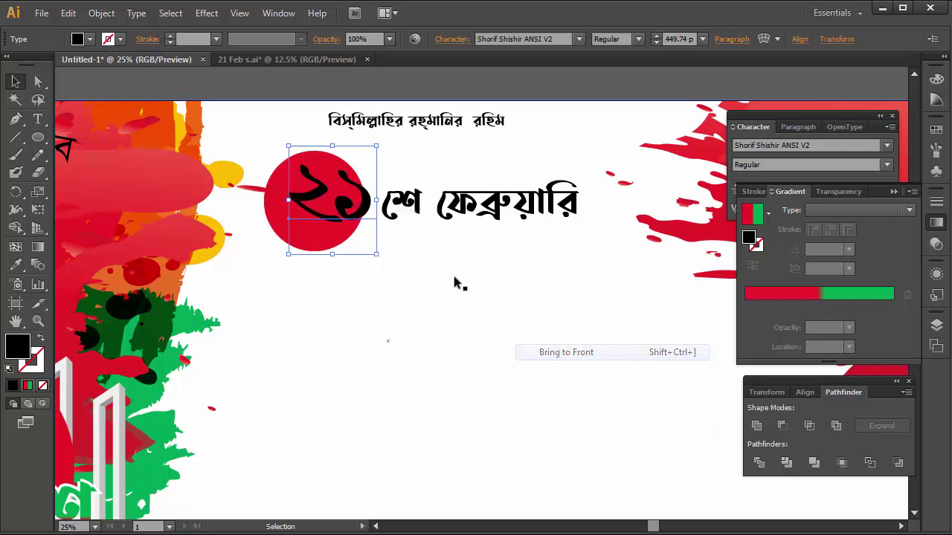
drag(339, 201, 325, 207)
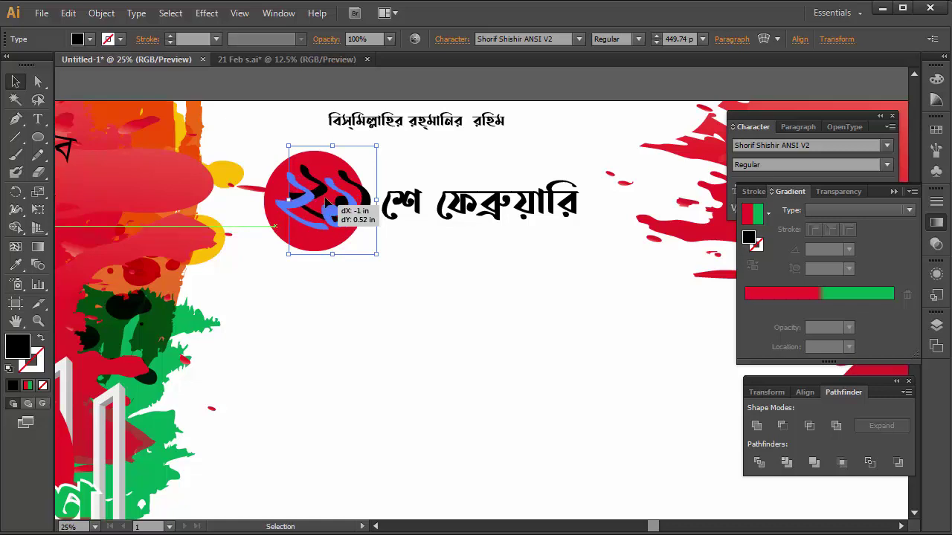
click(89, 39)
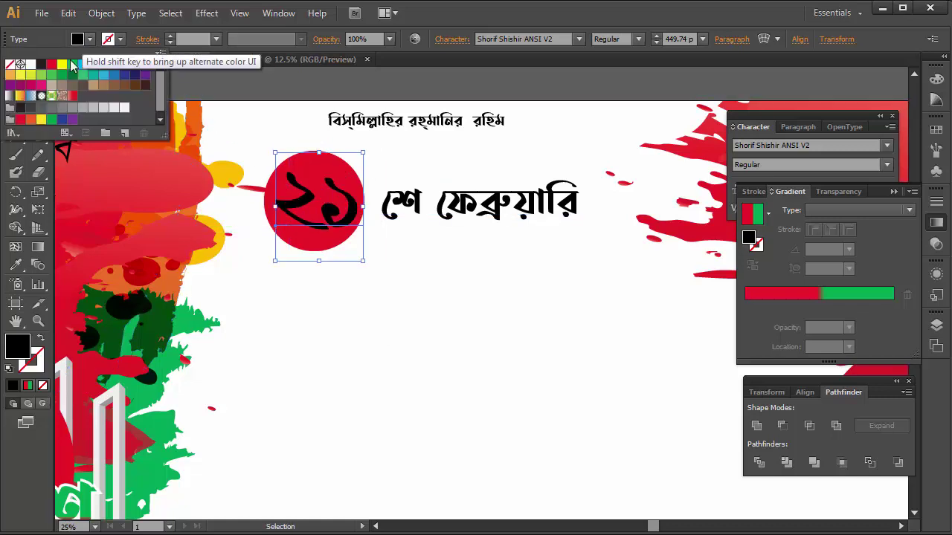
click(22, 77)
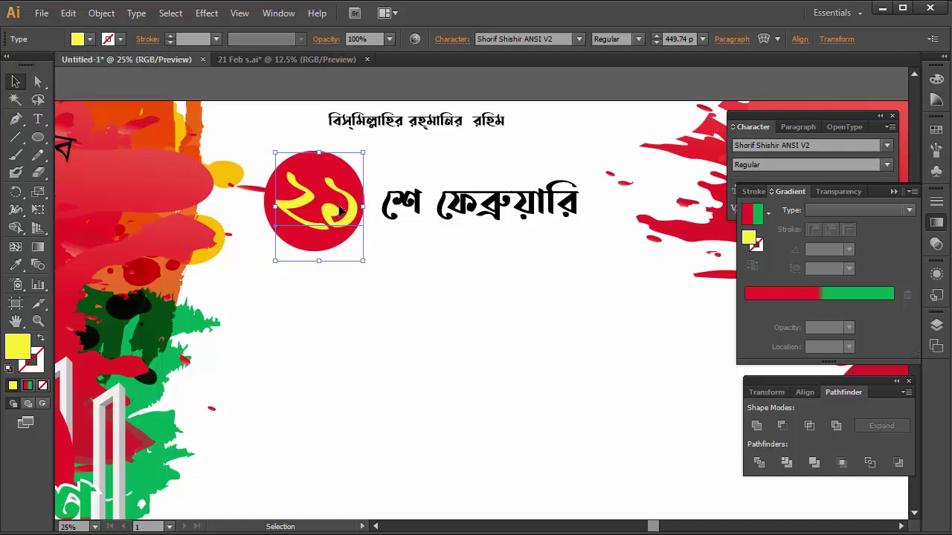
drag(342, 216, 393, 205)
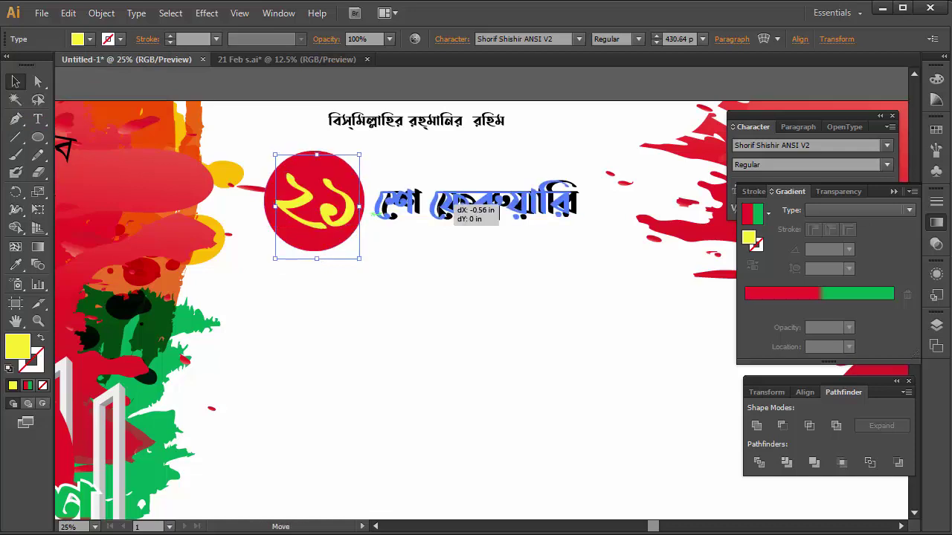
- Draw a black rounded-rectangle bar over শে ফেব্রুয়ারি and shear it into a slant
click(41, 140)
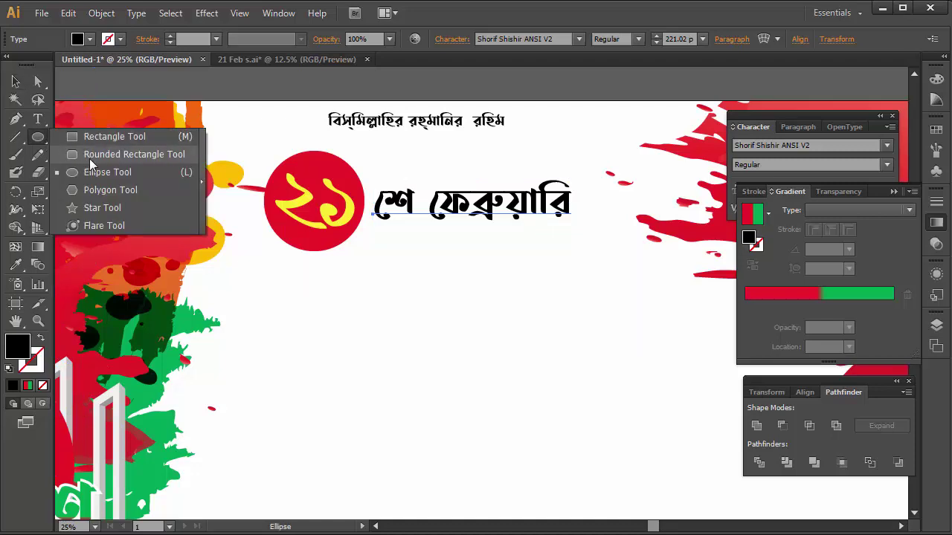
click(89, 158)
drag(343, 174, 603, 231)
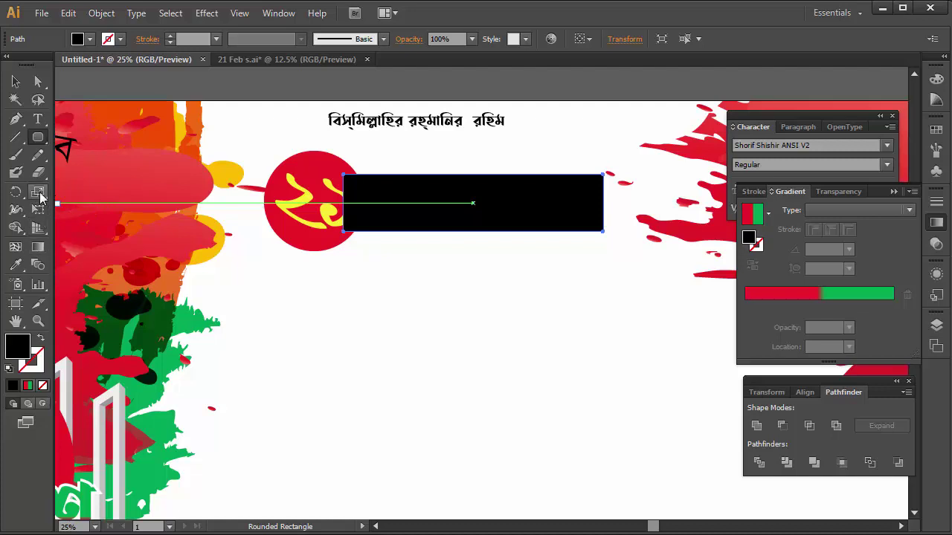
click(40, 195)
click(87, 211)
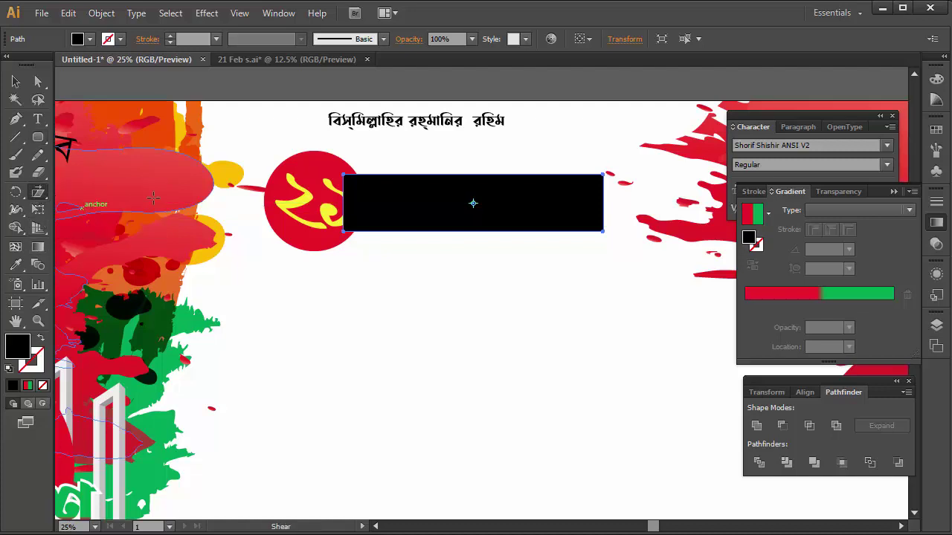
drag(409, 180, 411, 183)
click(16, 82)
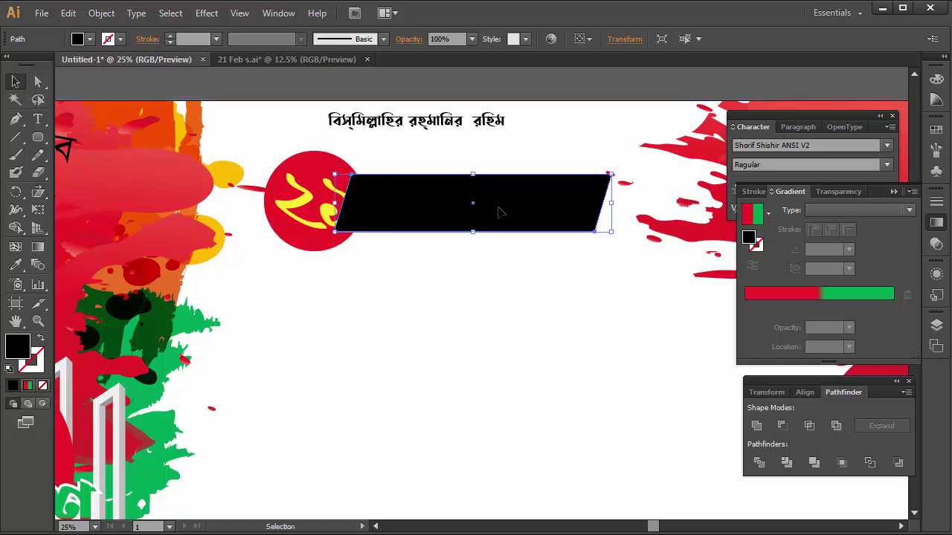
- Send the slanted band, then the white background, to the back behind the text
right_click(440, 202)
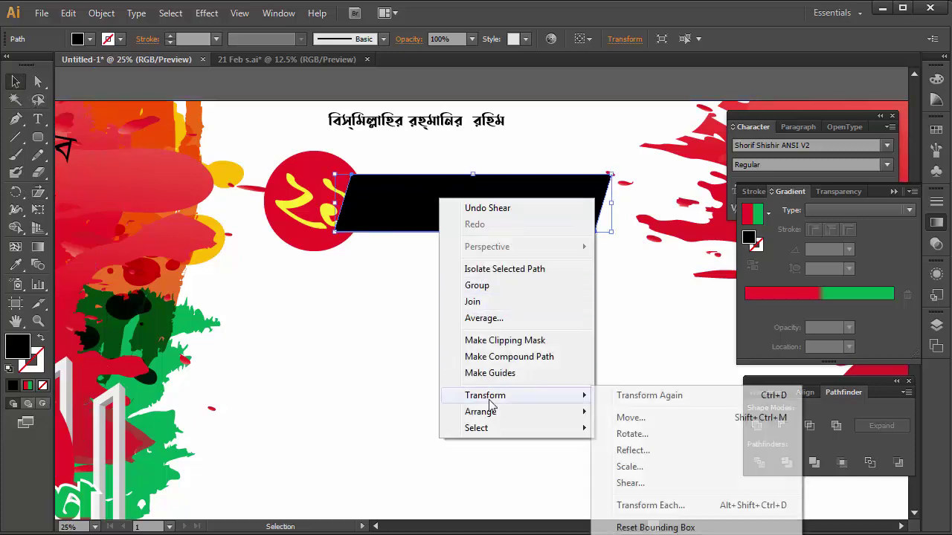
mouse_move(480, 411)
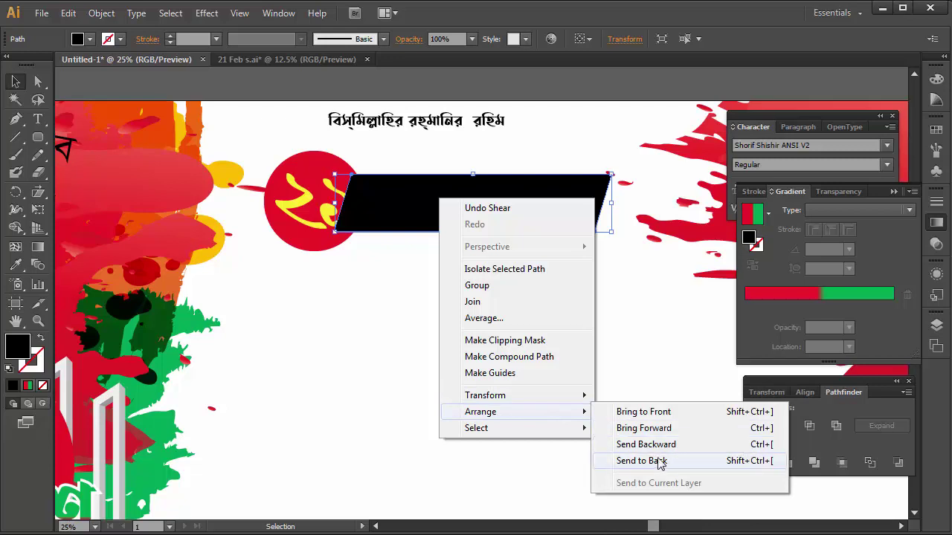
click(654, 461)
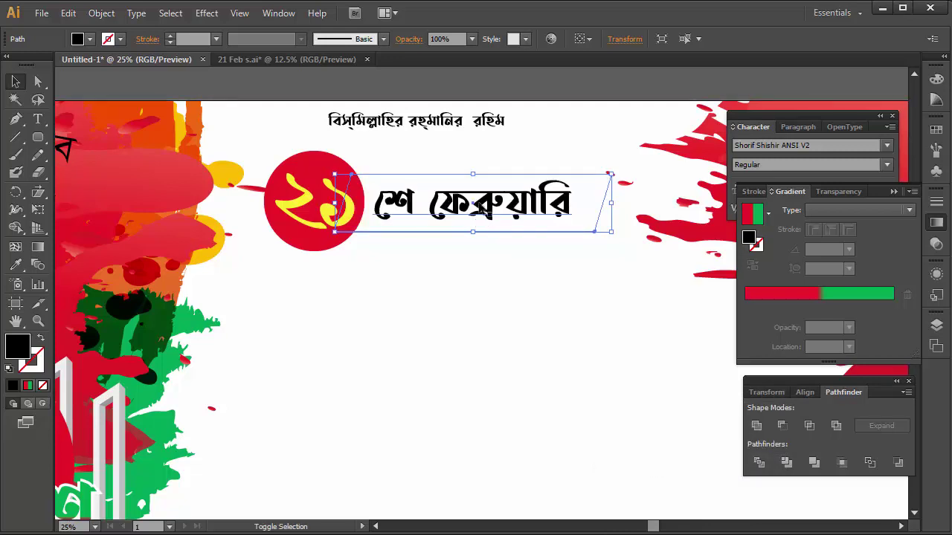
click(549, 127)
right_click(549, 125)
mouse_move(590, 335)
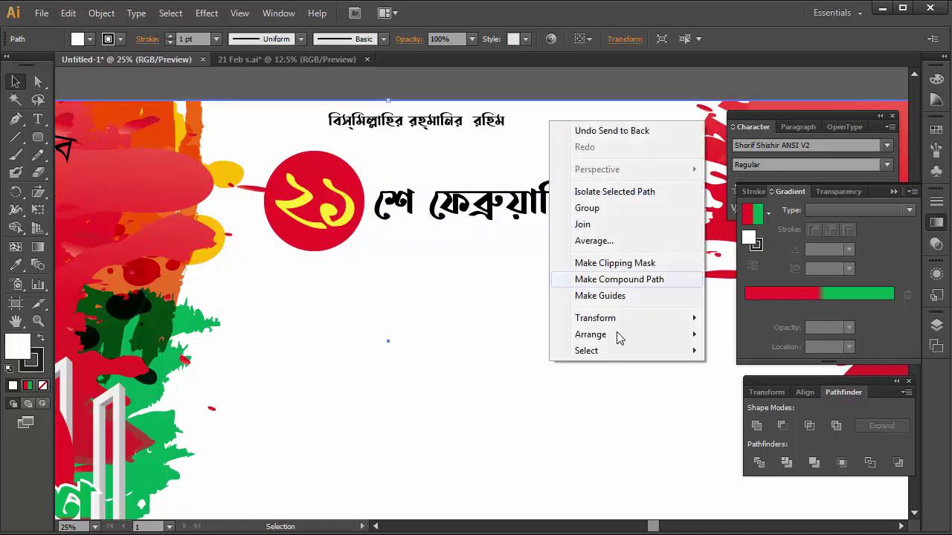
click(751, 384)
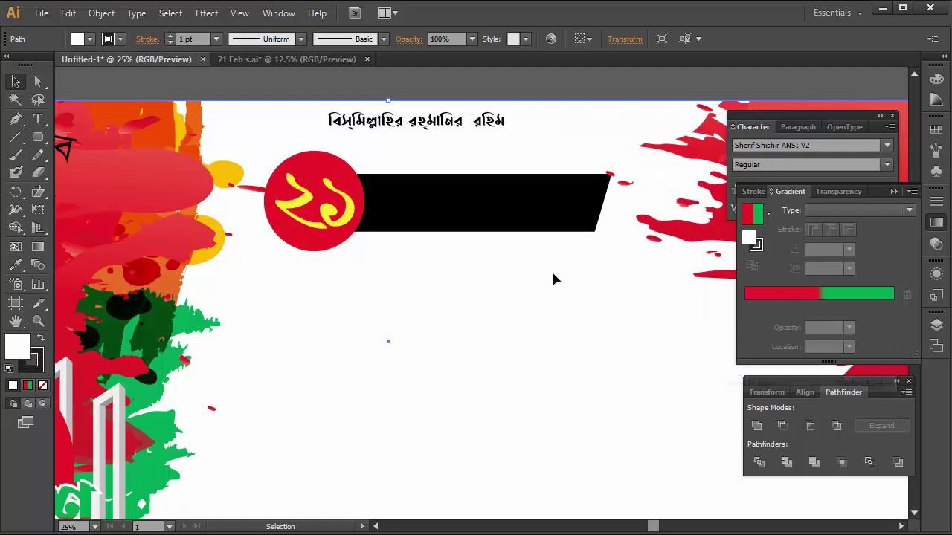
click(487, 203)
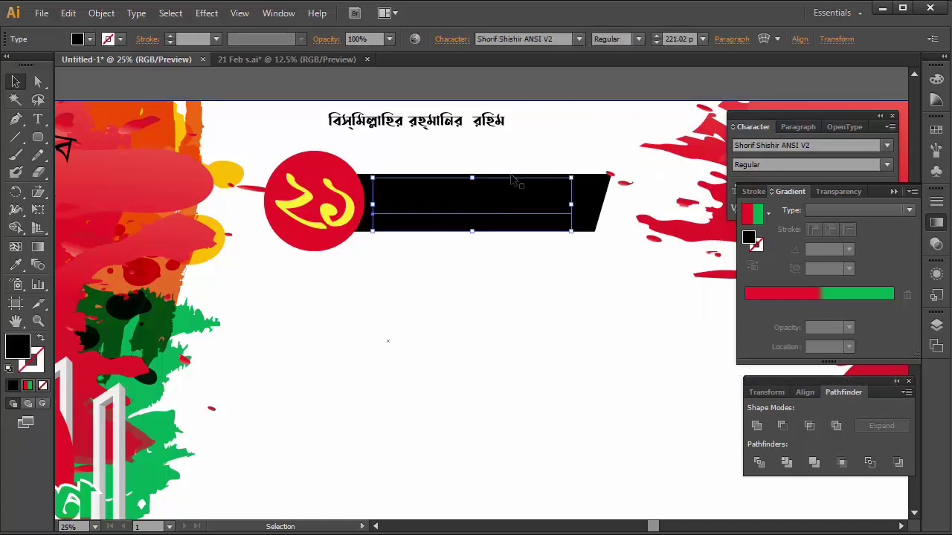
- Make the শে ফেব্রুয়ারি text fill white
click(89, 39)
click(31, 64)
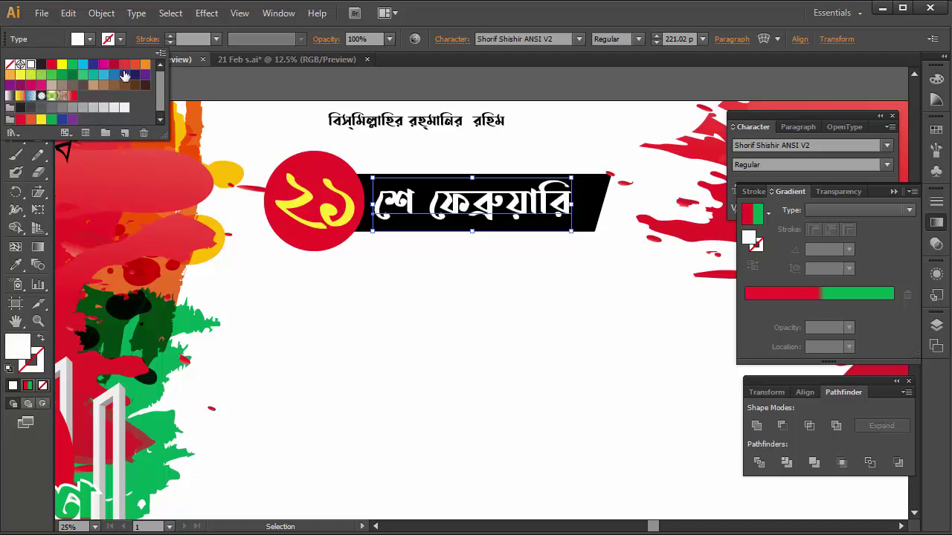
click(598, 195)
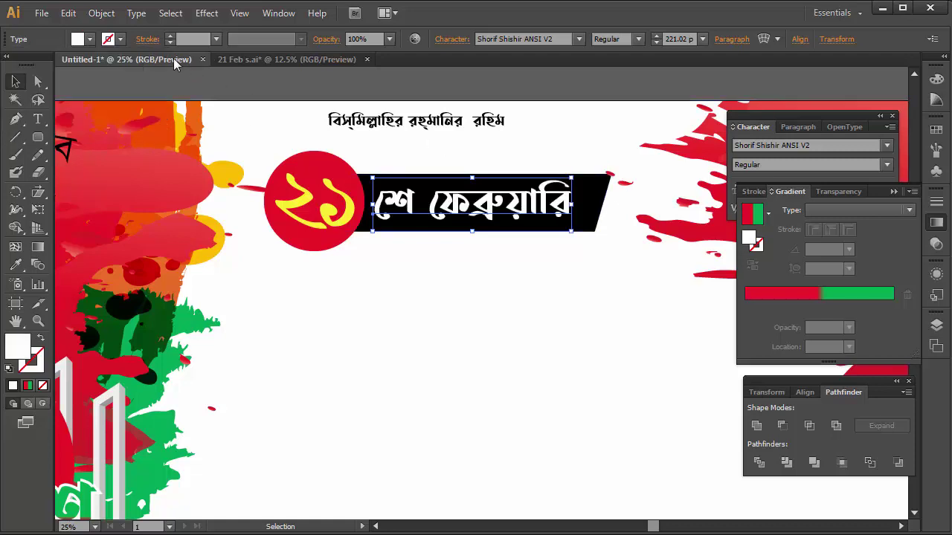
click(90, 40)
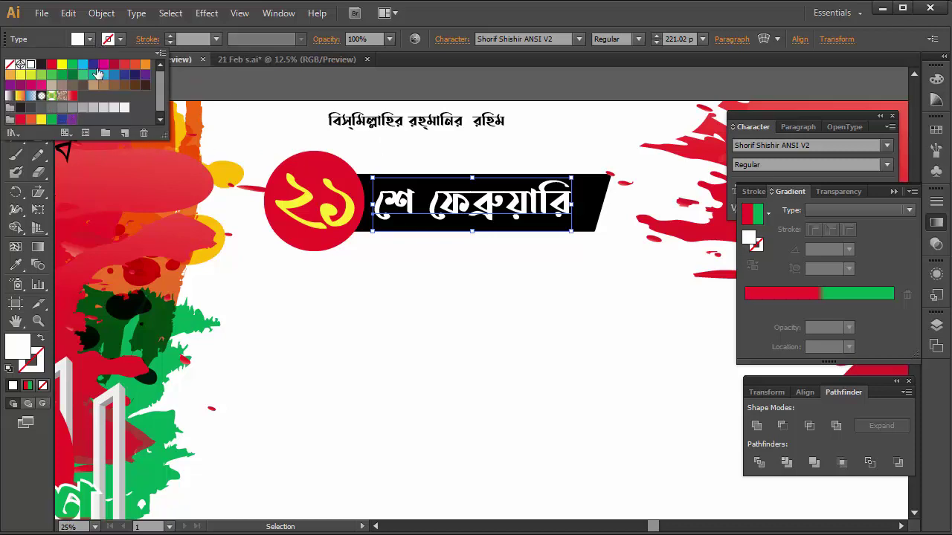
click(125, 78)
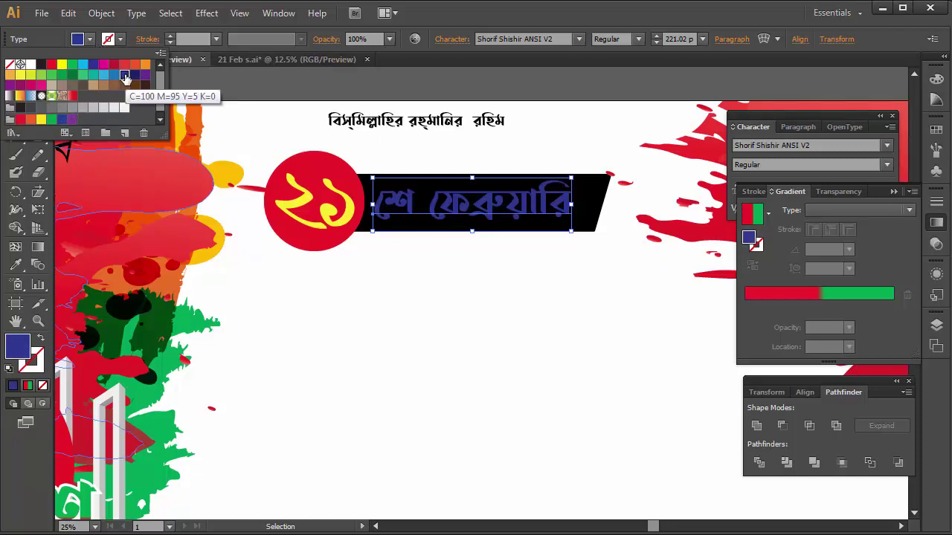
key(ctrl+z)
key(ctrl+z)
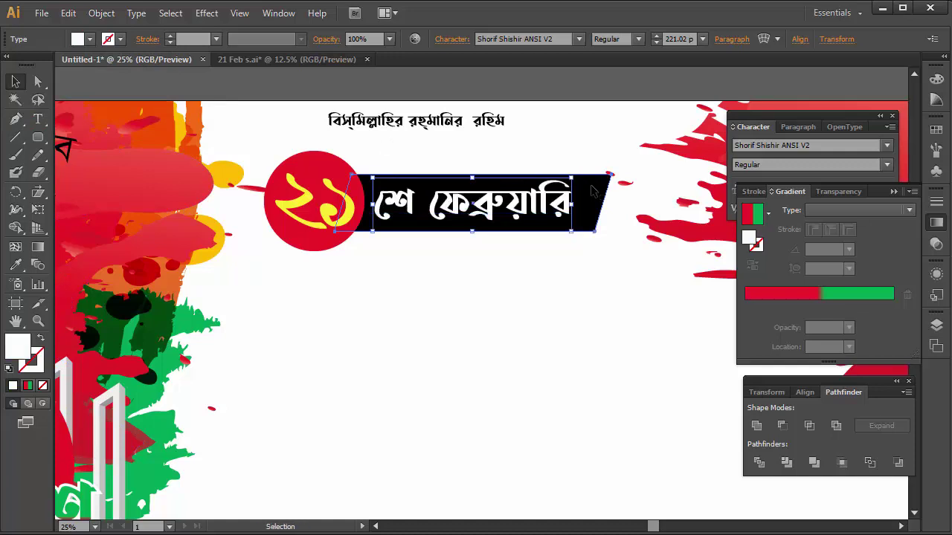
- Fill the slanted band behind the text with a blue swatch
click(593, 191)
click(90, 40)
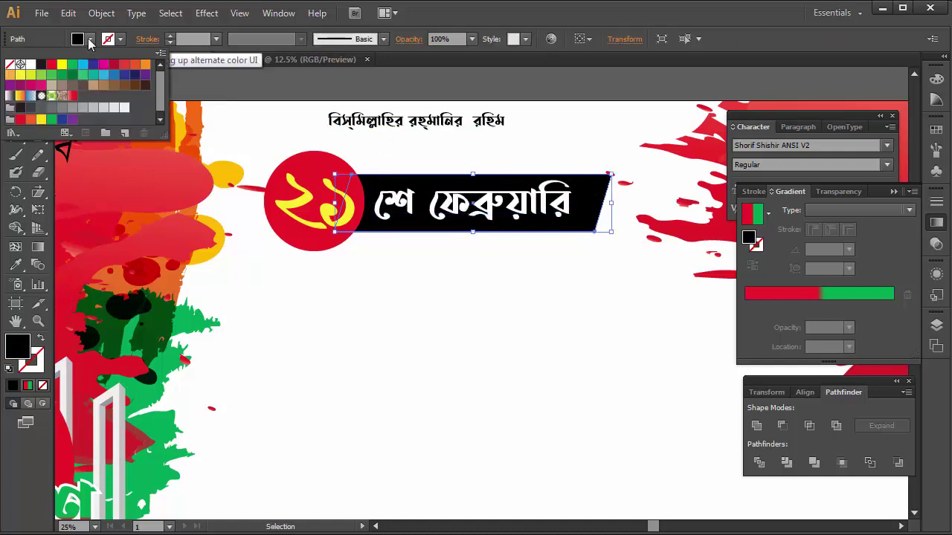
click(126, 77)
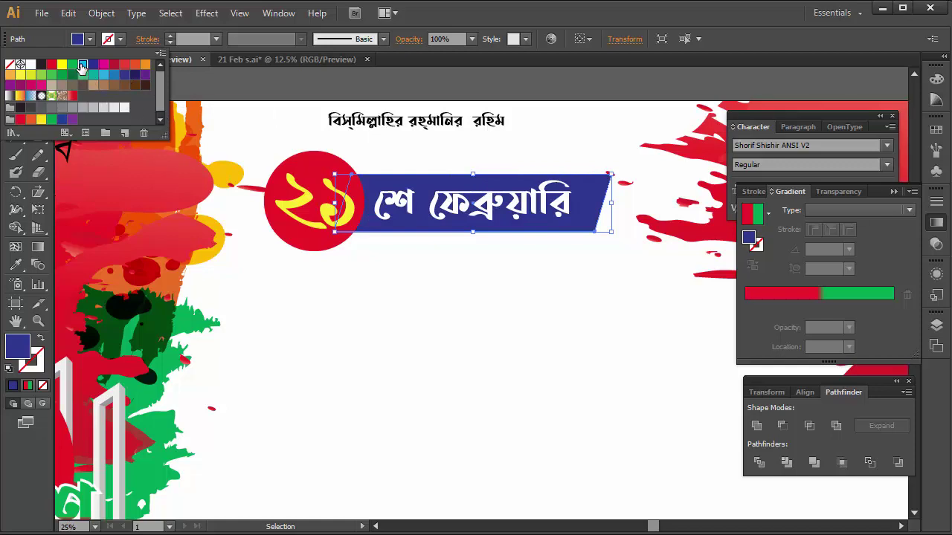
click(82, 66)
click(113, 75)
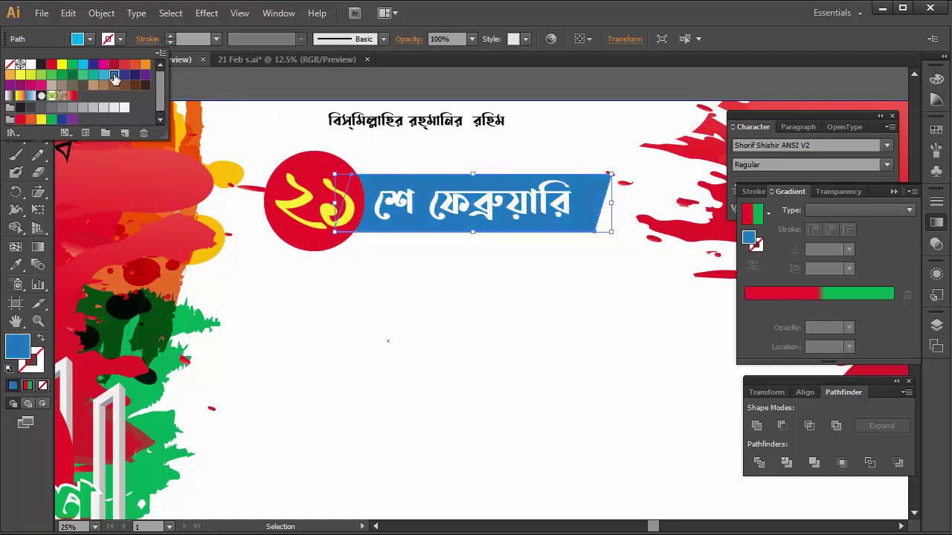
click(574, 128)
key(z)
ctrl+click(510, 303)
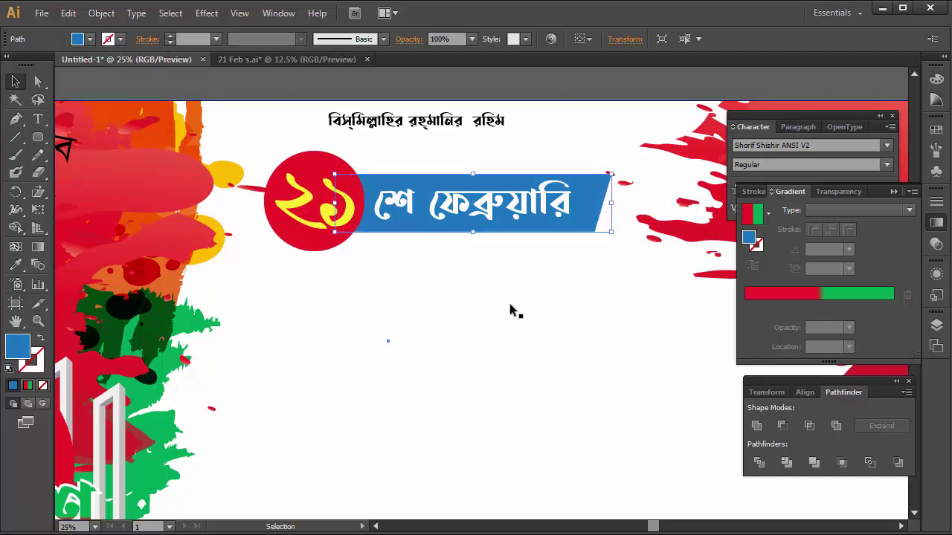
drag(475, 290, 470, 244)
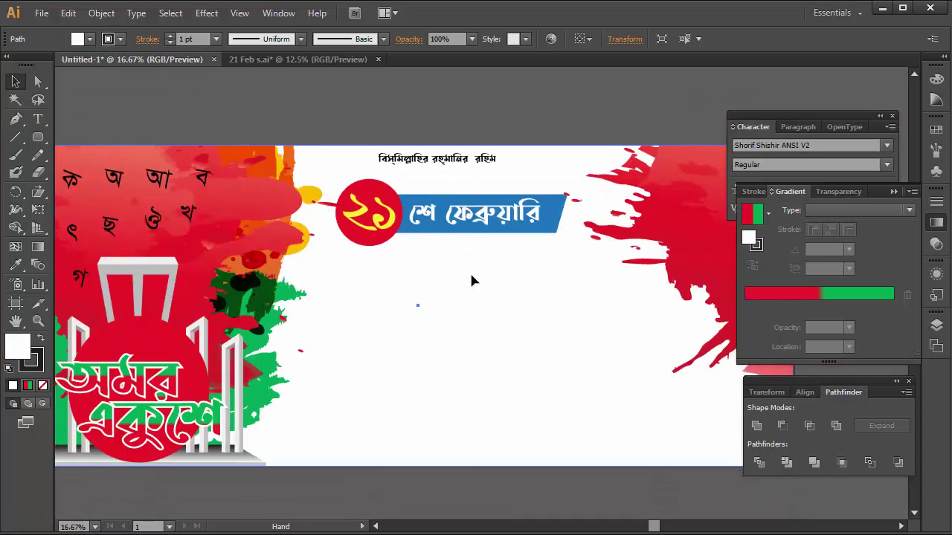
- Type আন্তর্জাতিক মাতৃভাষা দিবস below the blue banner, then scale and centre it at 316.23 pt
click(38, 119)
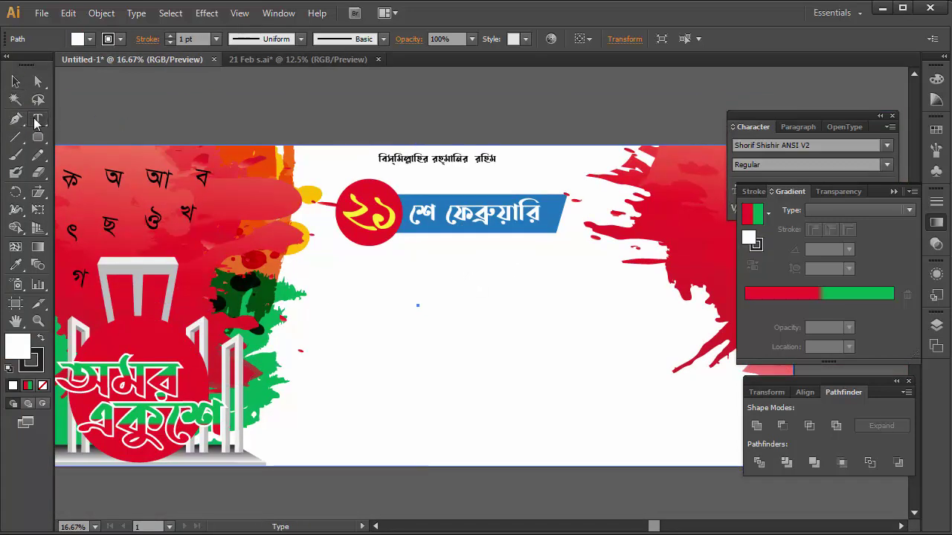
click(344, 263)
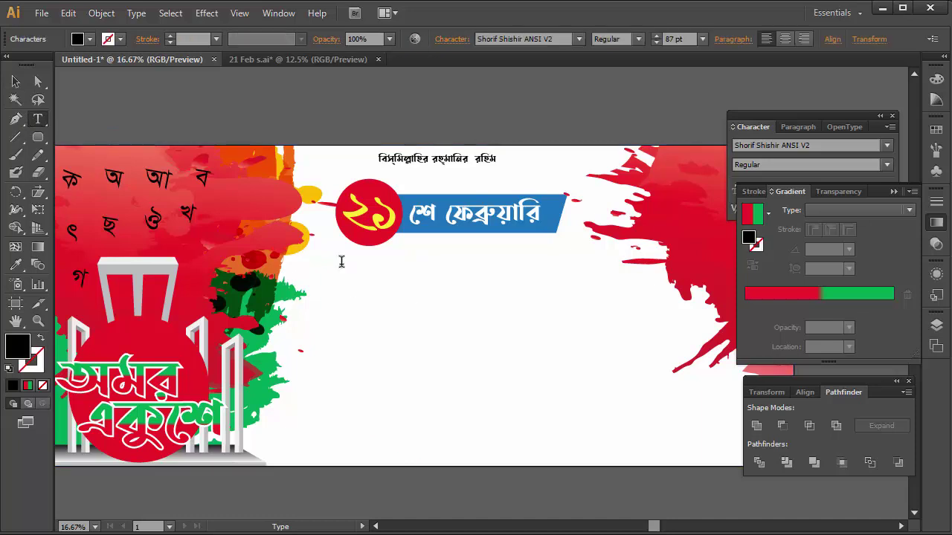
text(অv)
text( মাতৃভাষা)
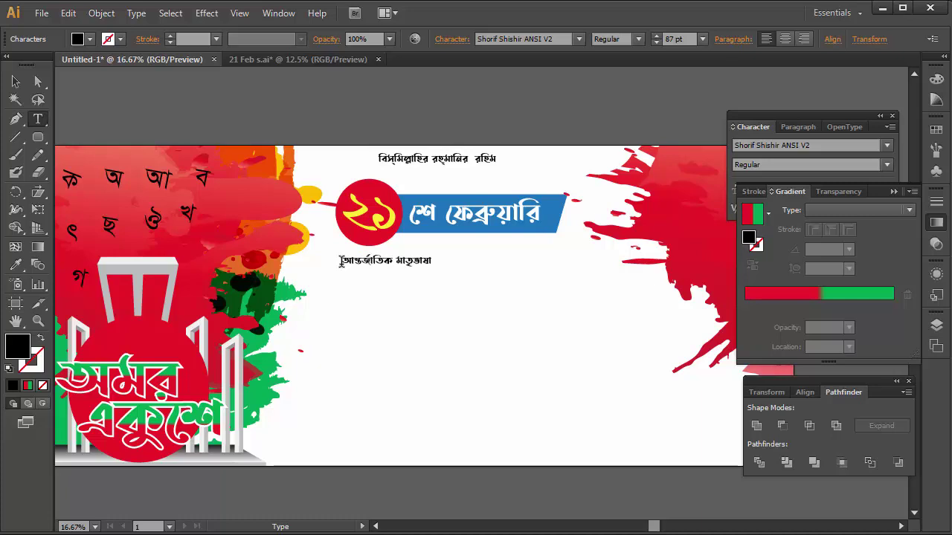
text( ি)
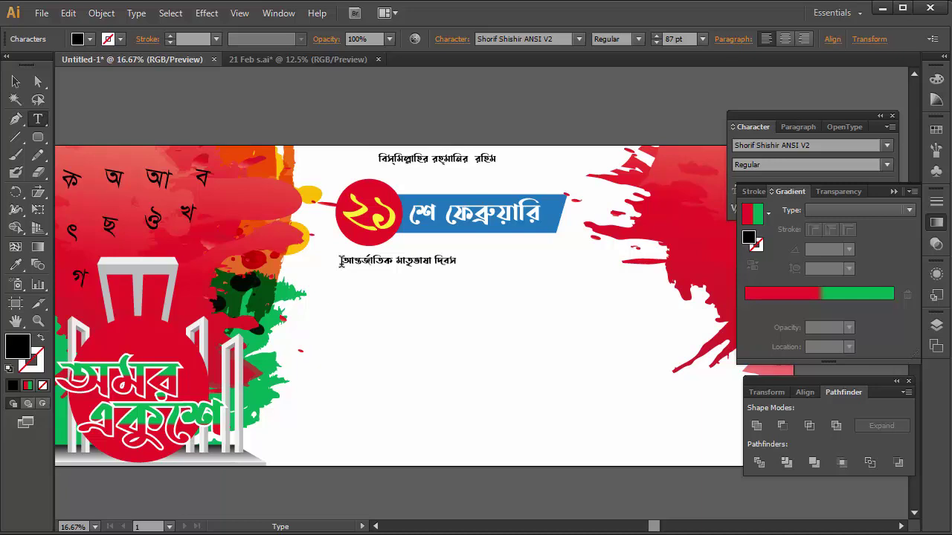
key(Escape)
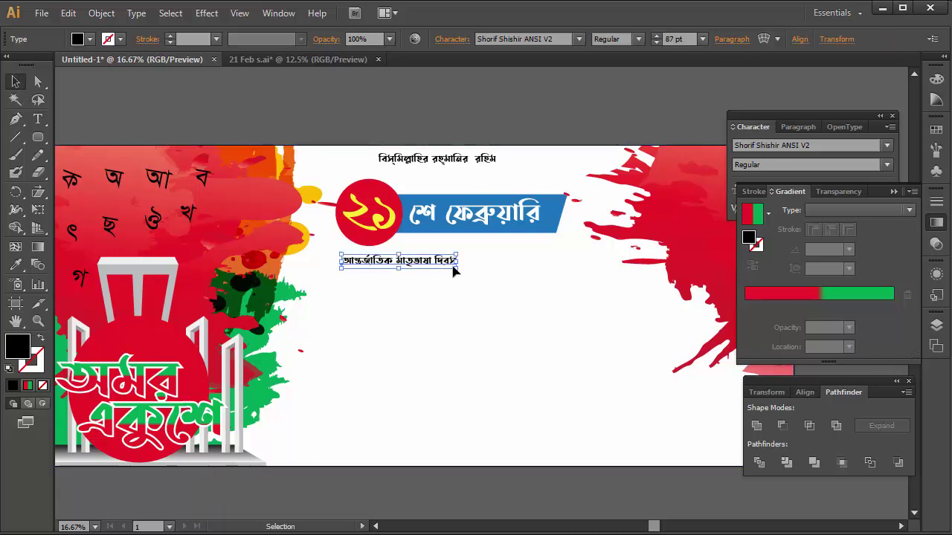
drag(457, 270, 659, 310)
drag(578, 297, 548, 302)
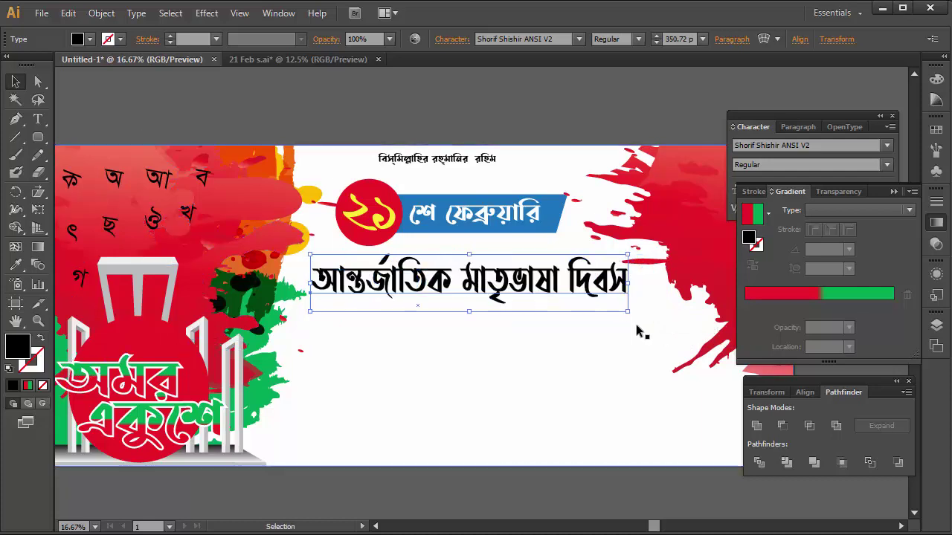
drag(626, 312, 638, 310)
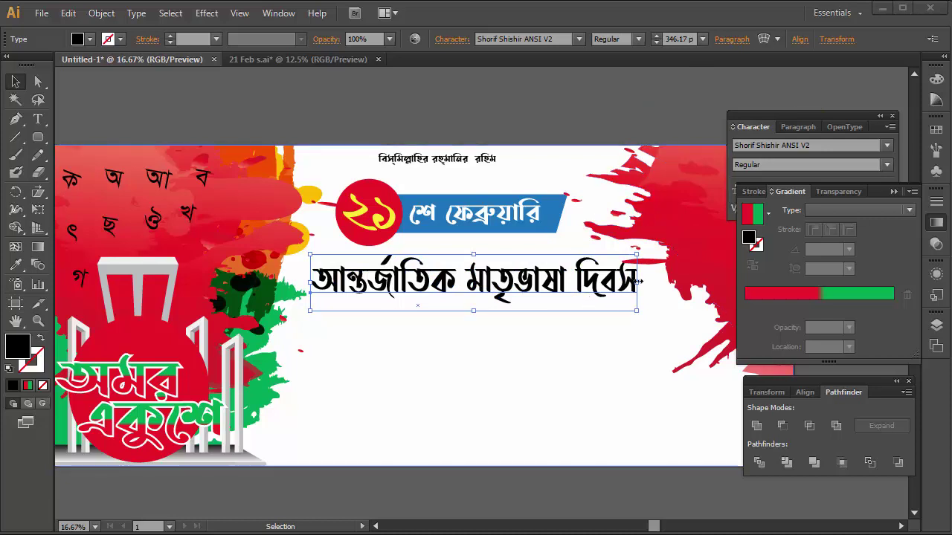
drag(637, 283, 615, 283)
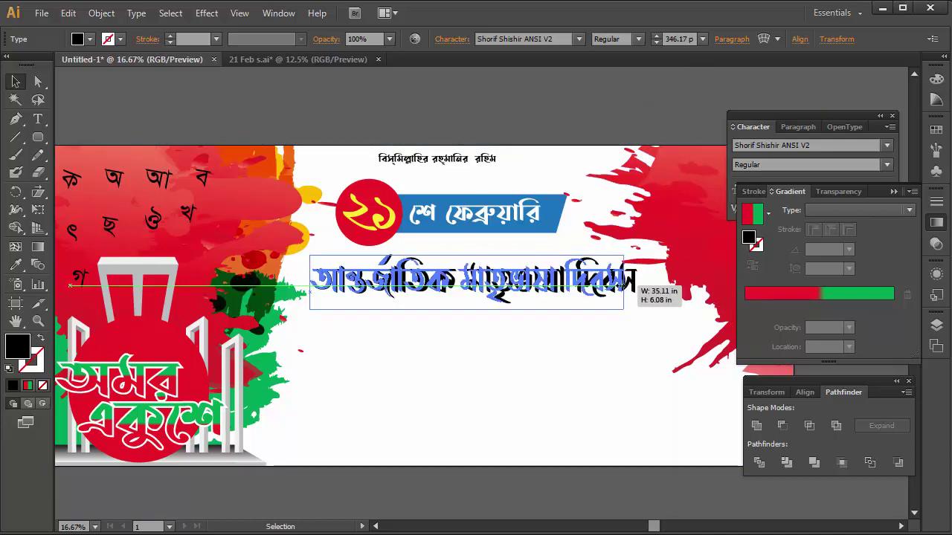
drag(529, 283, 534, 277)
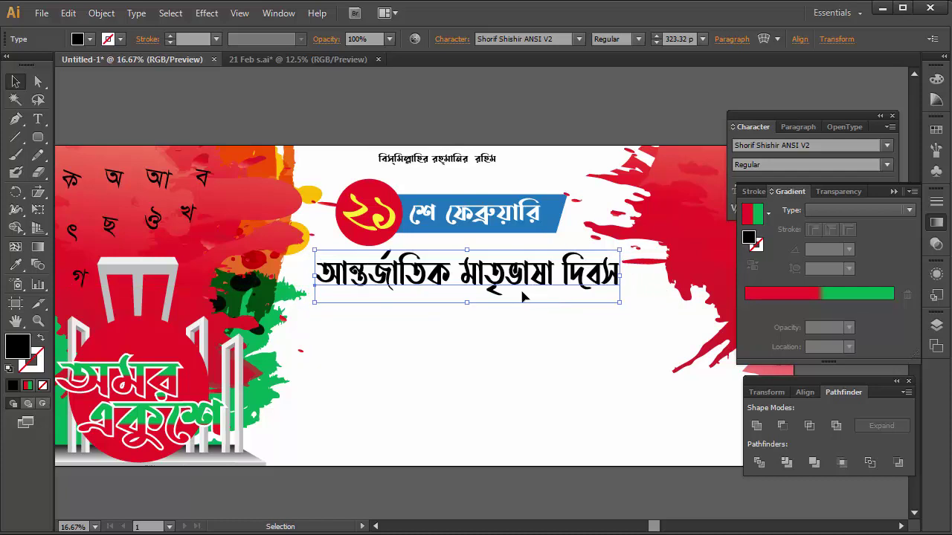
key(Tab)
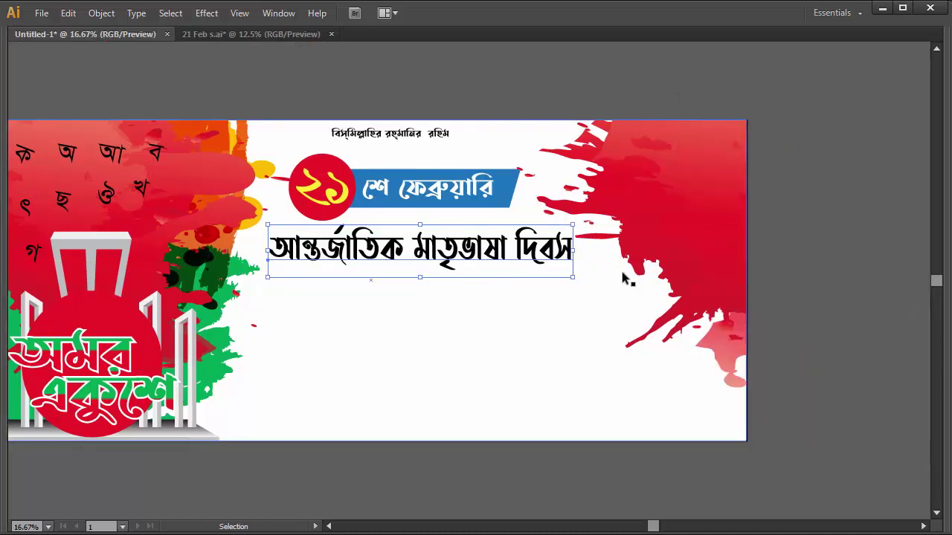
drag(574, 250, 566, 251)
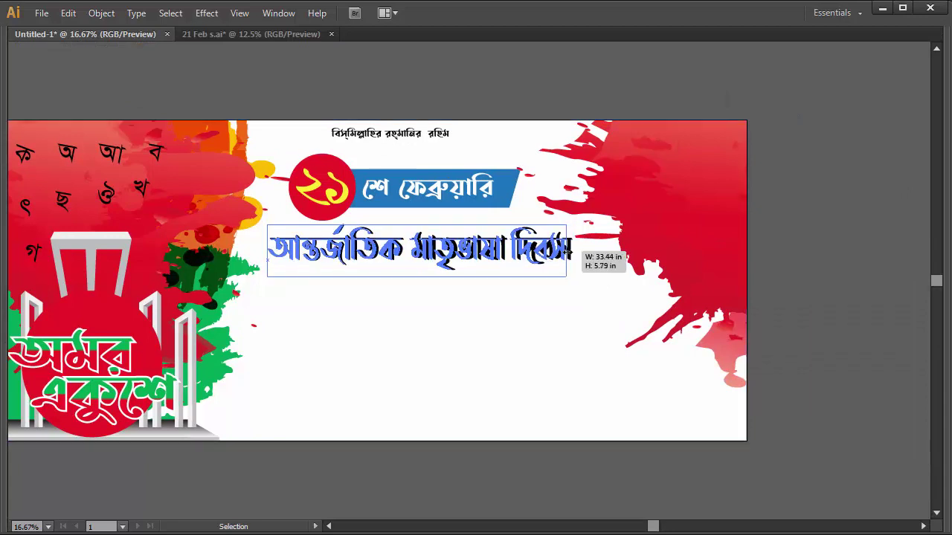
key(Tab)
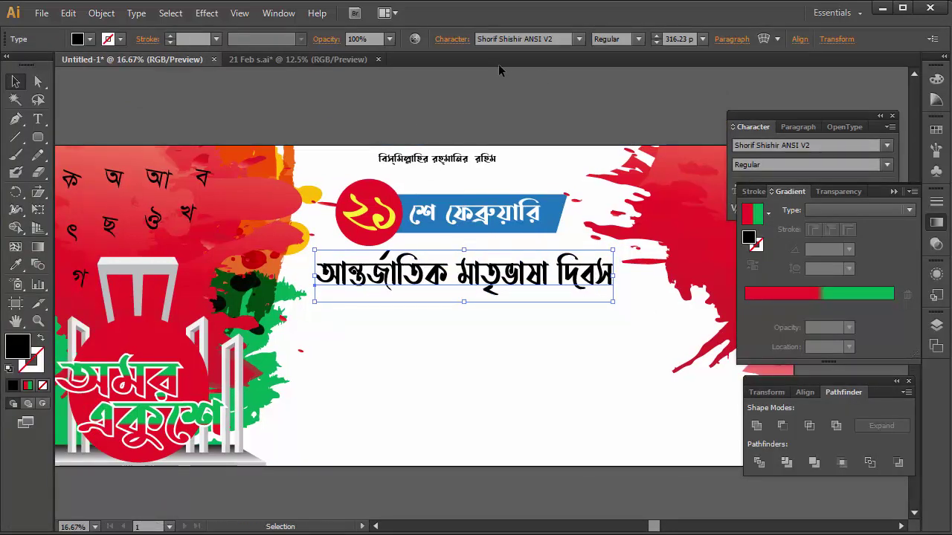
- Set the title's font to Shorif Bongobondhu Bijoy52
click(579, 39)
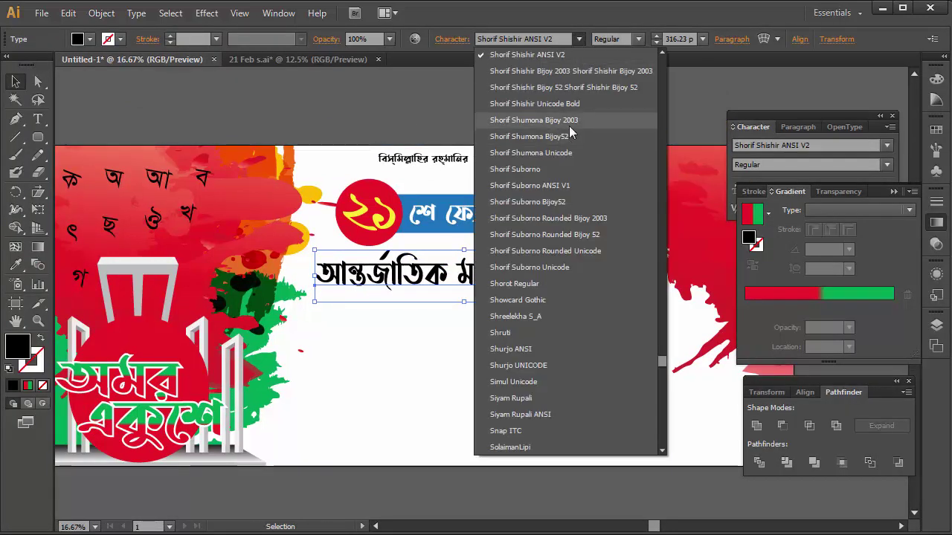
click(568, 134)
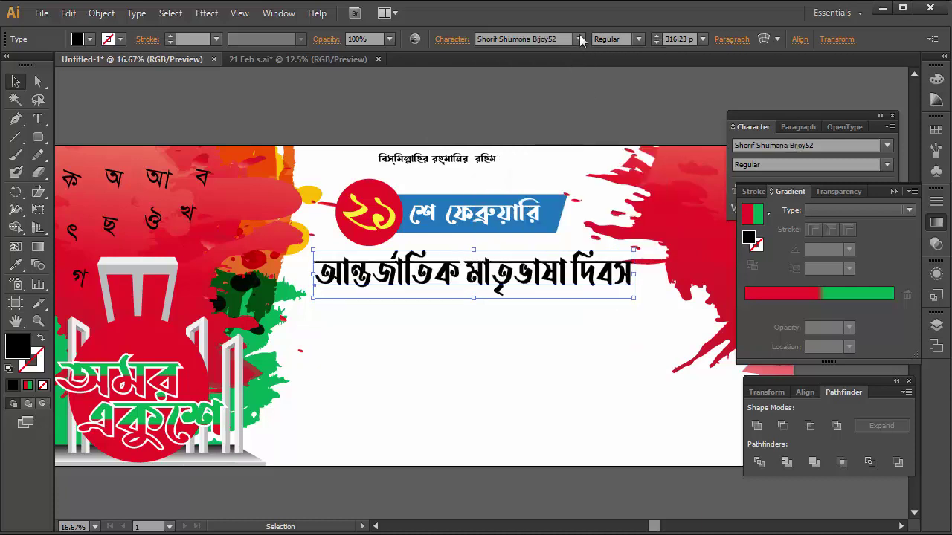
key(Down)
drag(593, 298, 614, 301)
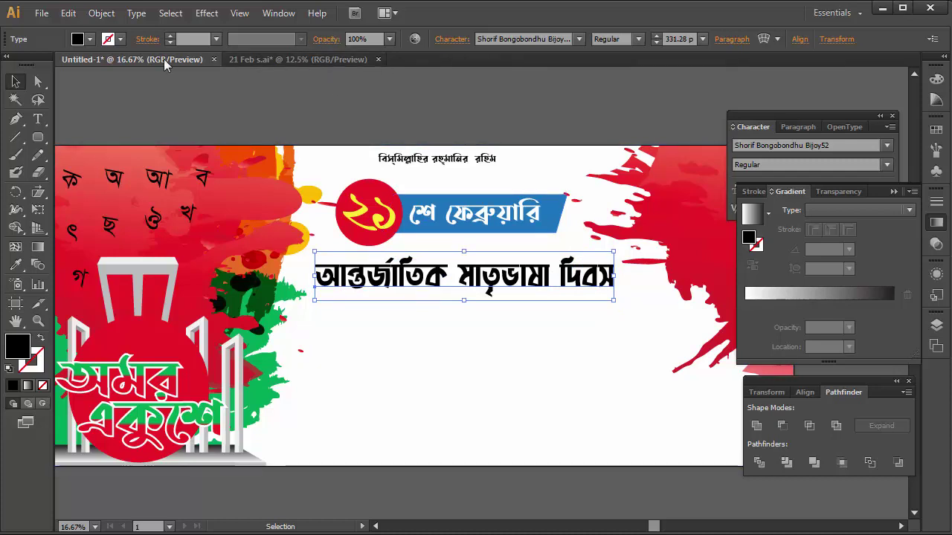
- Colour the title dark green and enlarge it slightly to 331.28 pt
click(88, 40)
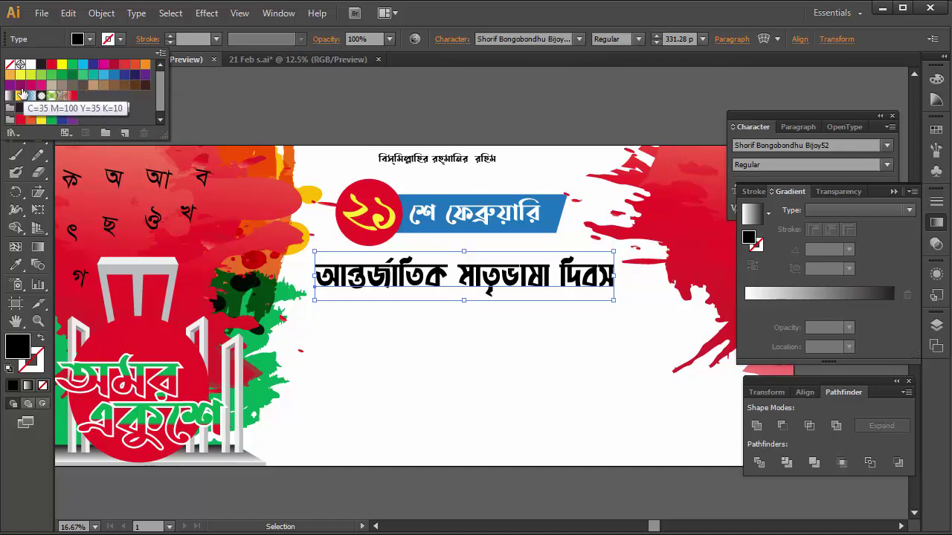
click(20, 87)
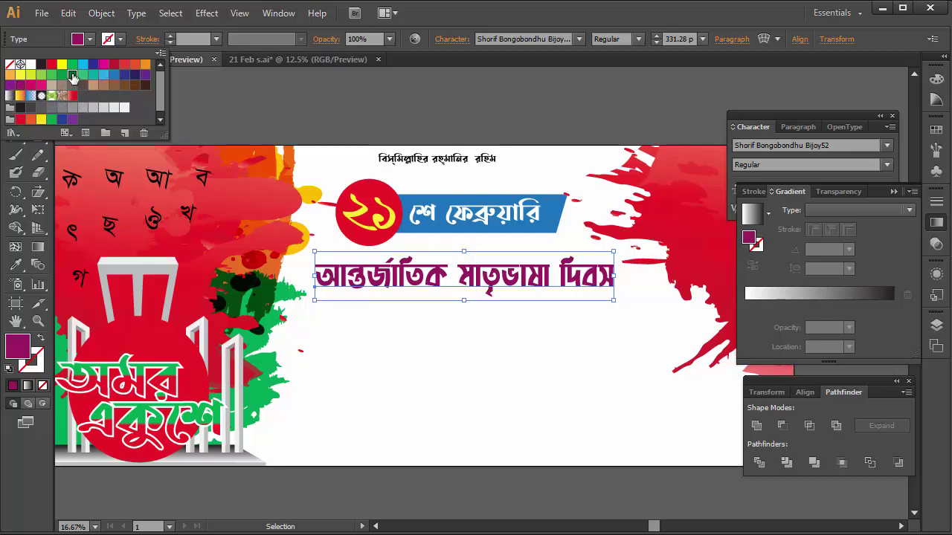
click(73, 76)
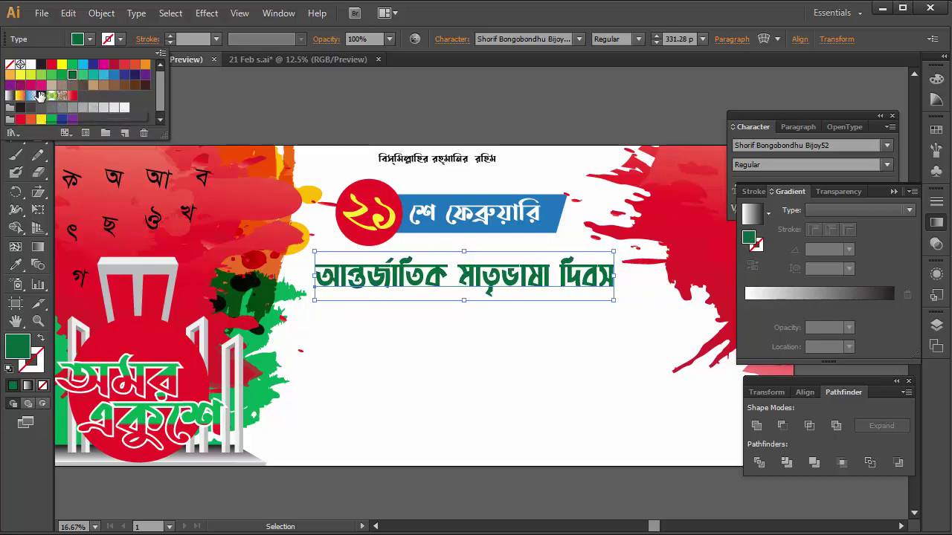
click(612, 301)
drag(612, 301, 622, 303)
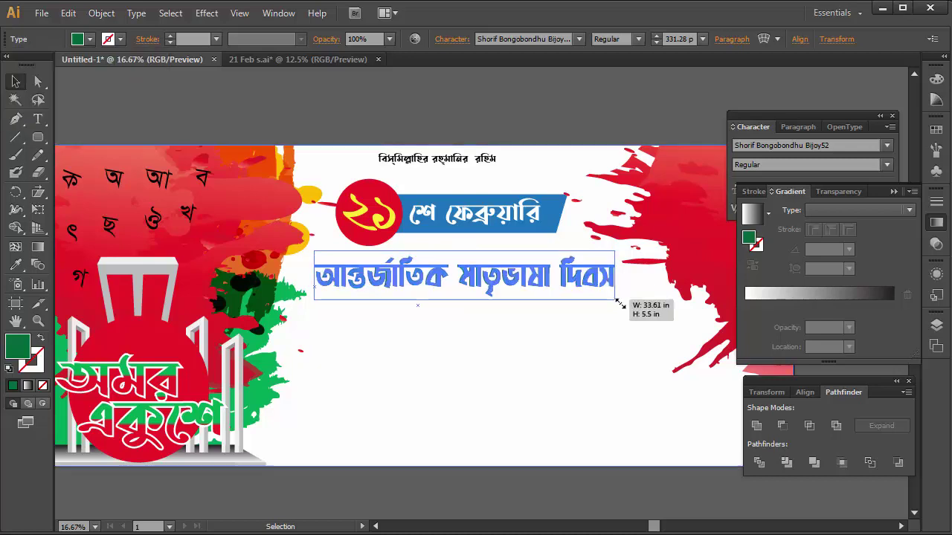
click(583, 332)
- Nudge the green title left and type ১৯৫২ এর ভাষা আন্দোলনে শহীদদের প্রতি beneath it
scroll(520, 260, down, 3)
drag(476, 199, 472, 194)
click(523, 232)
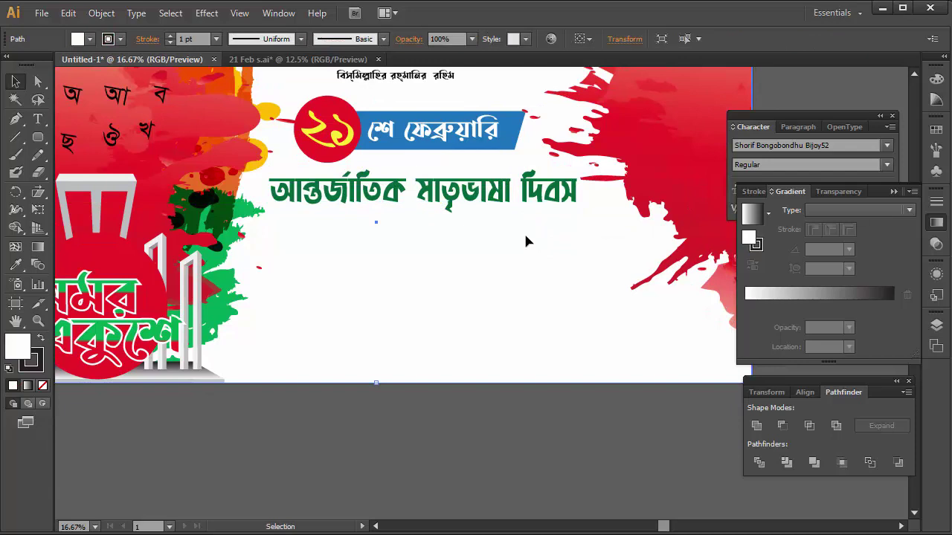
click(327, 453)
click(38, 118)
click(333, 253)
text(১৯৫২ এ)
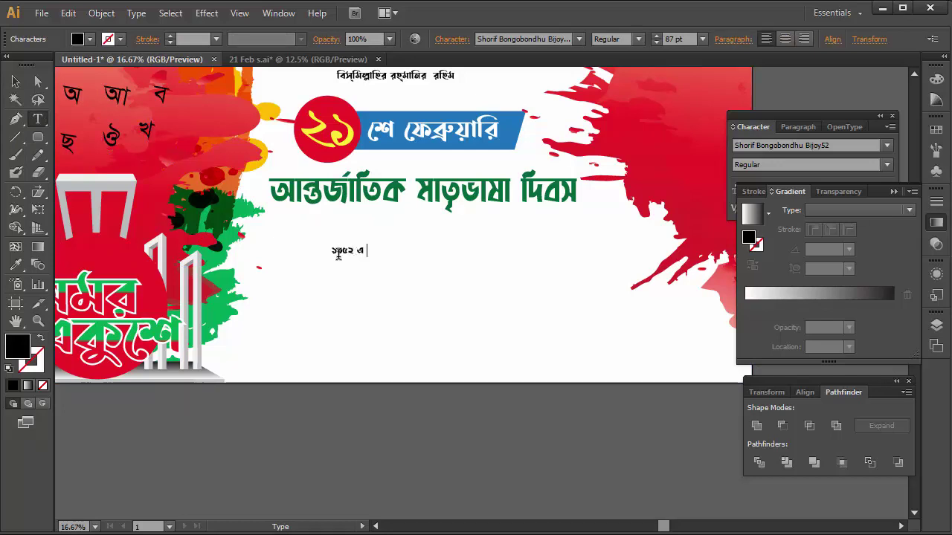
text(র ভাষা আন)
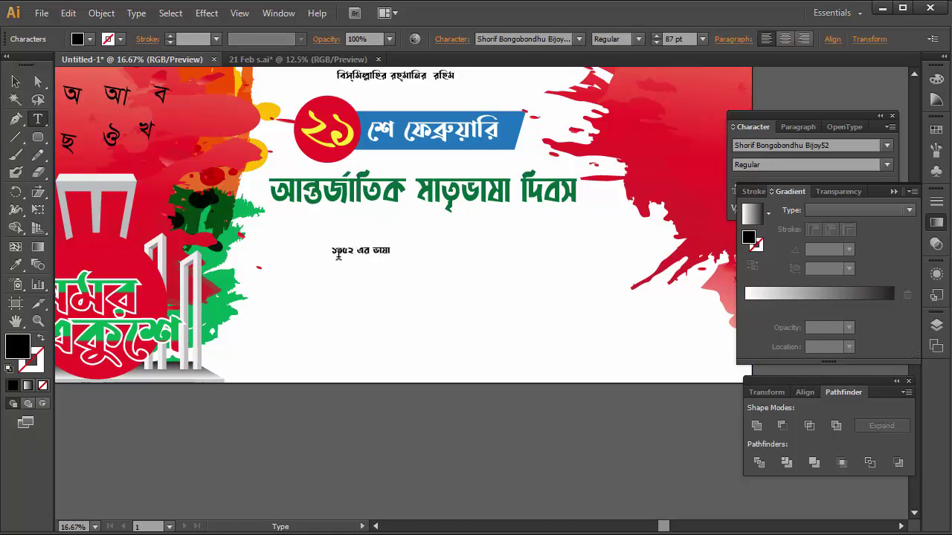
text(্দোলনে শহীদদের প্রতি)
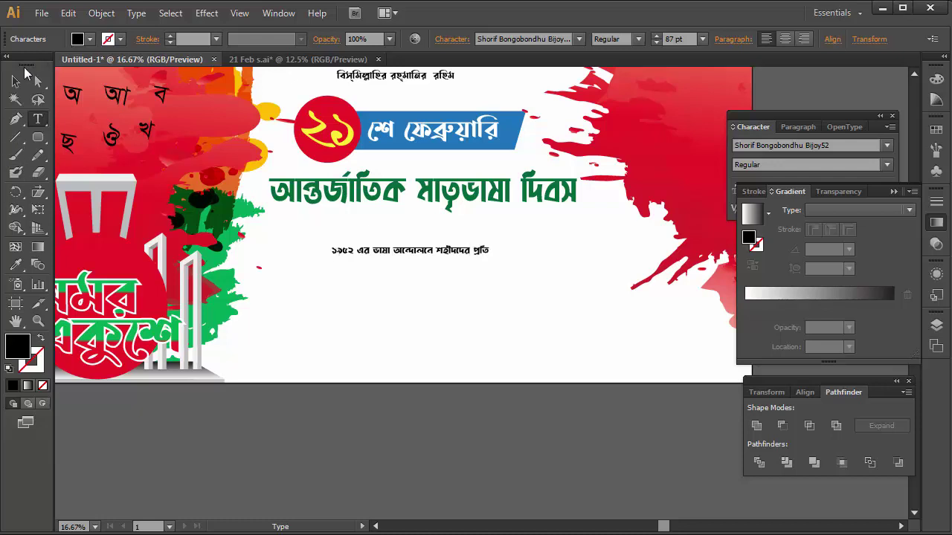
- Enlarge the new ১৯৫২ subtitle line by dragging its handles
click(15, 81)
mouse_move(491, 251)
mouse_down()
mouse_move(555, 251)
mouse_move(524, 222)
mouse_move(531, 229)
mouse_up()
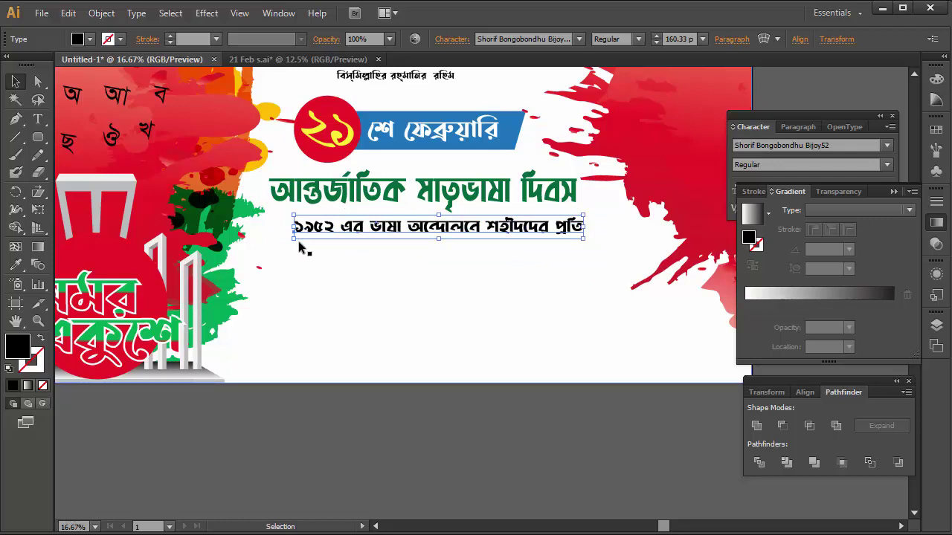
drag(294, 239, 285, 239)
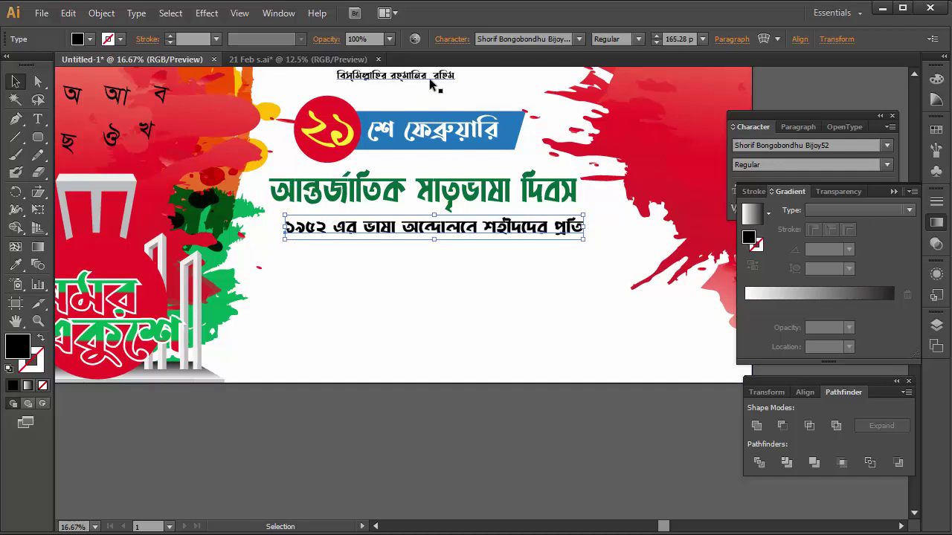
click(430, 81)
click(446, 227)
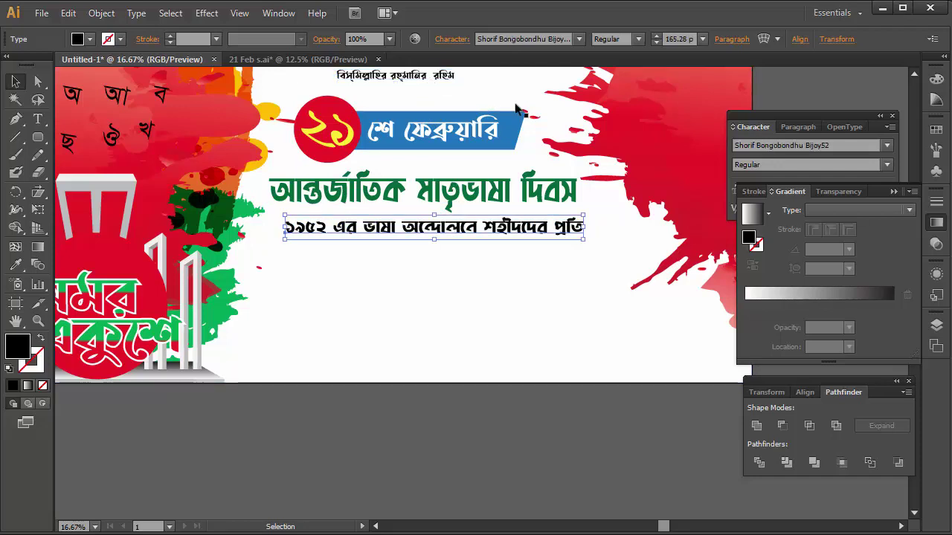
- Set the subtitle in Shorif Shishir Bijoy 52 and narrow it to fit under the title
click(579, 39)
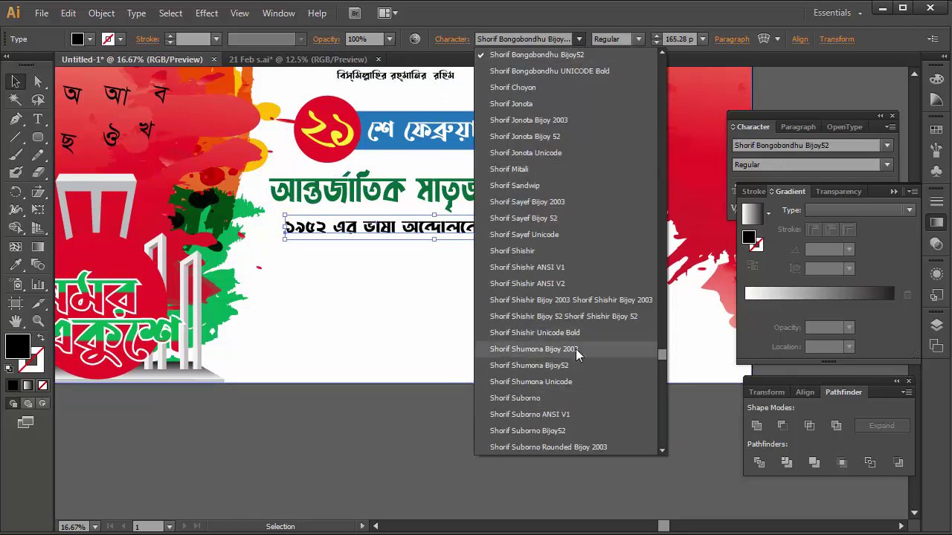
scroll(577, 355, down, 5)
scroll(568, 253, up, 2)
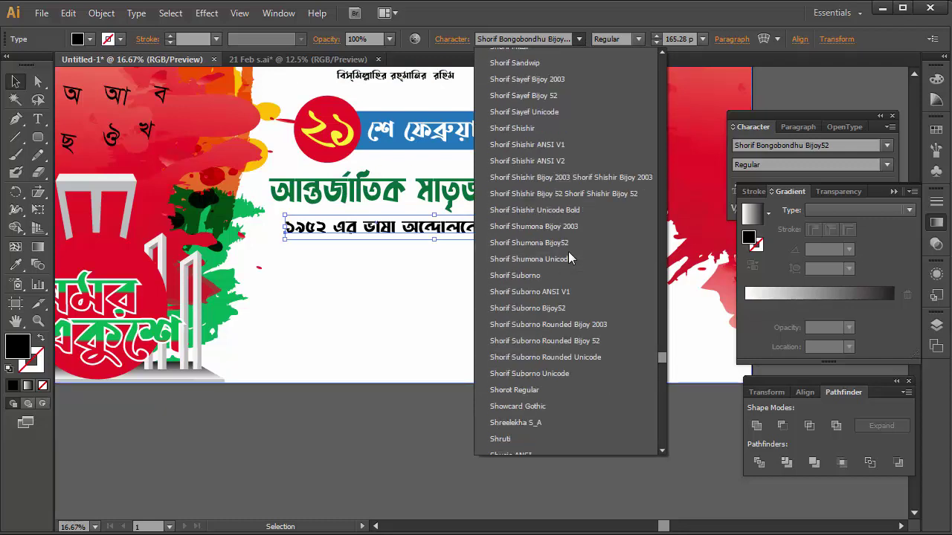
scroll(581, 249, up, 3)
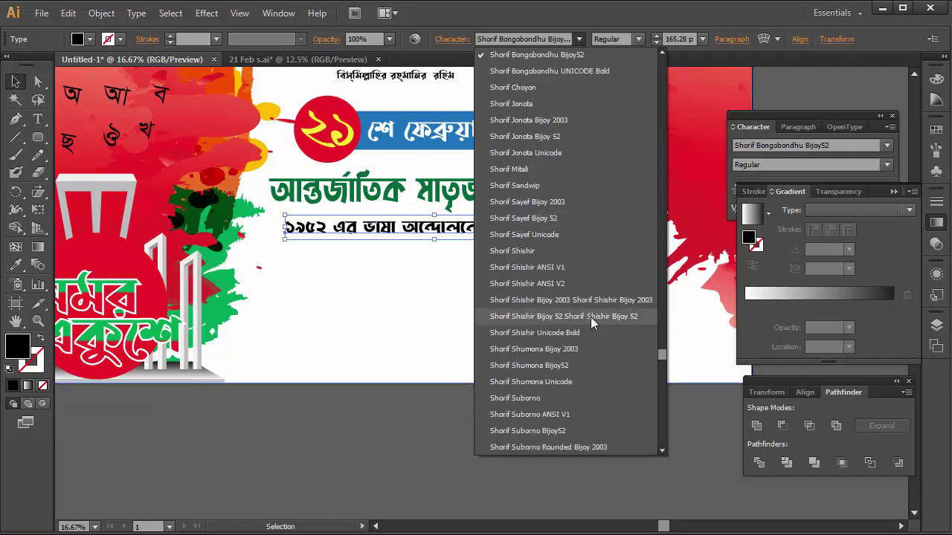
click(590, 316)
drag(610, 227, 577, 228)
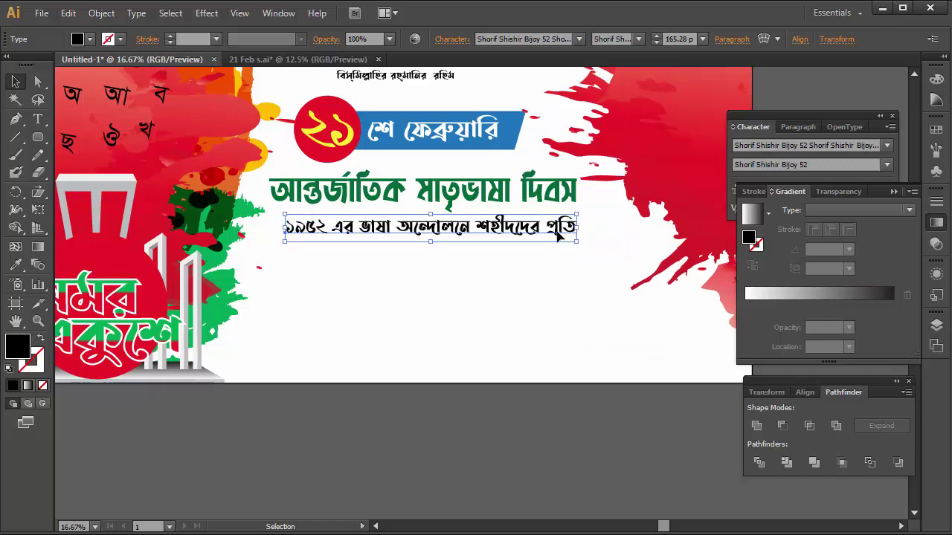
click(532, 437)
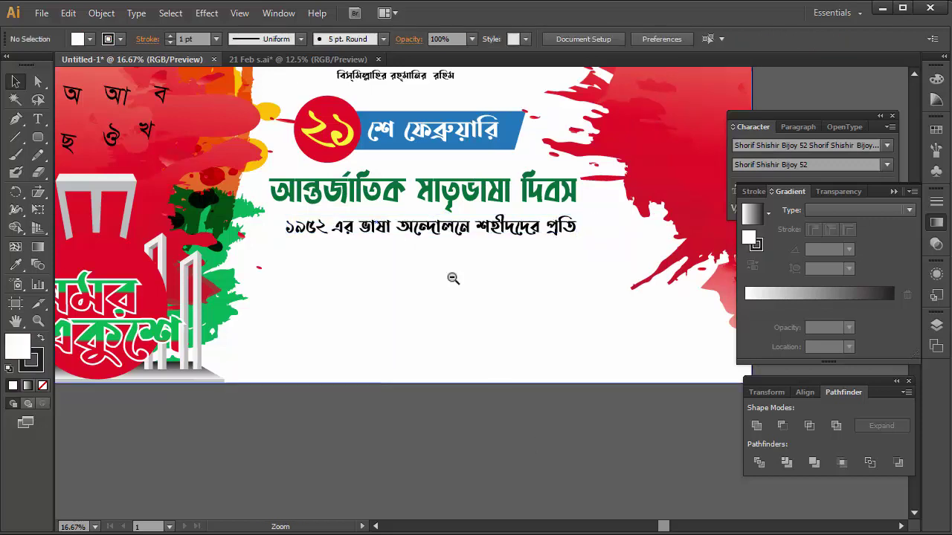
- Add the word গভীর below the subtitle, enlarged and moved up under it
key(ctrl+minus)
key(ctrl+plus)
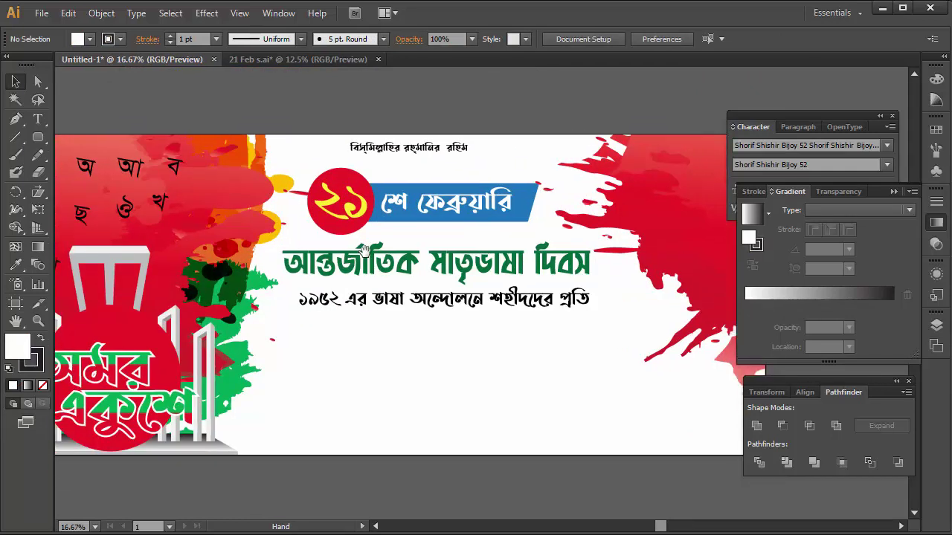
click(39, 120)
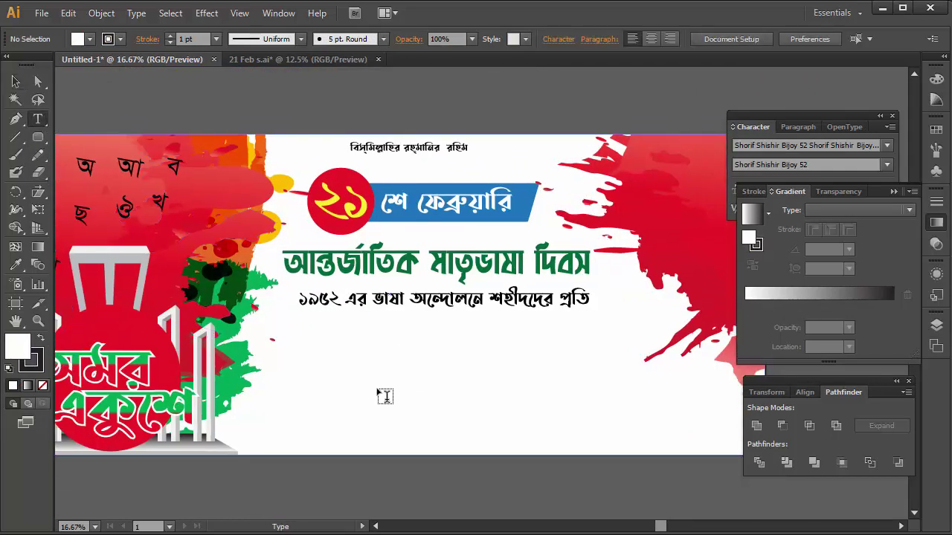
click(373, 381)
text(গভীর)
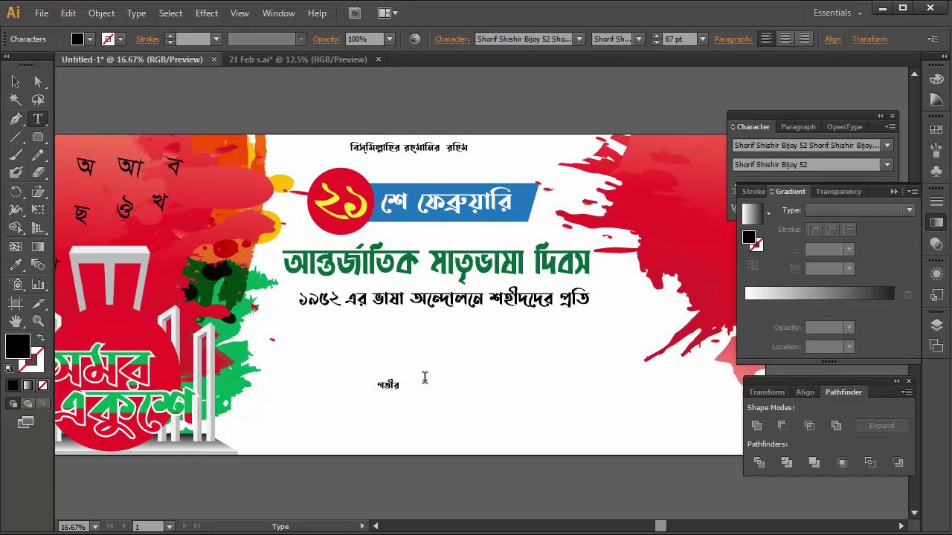
key(Escape)
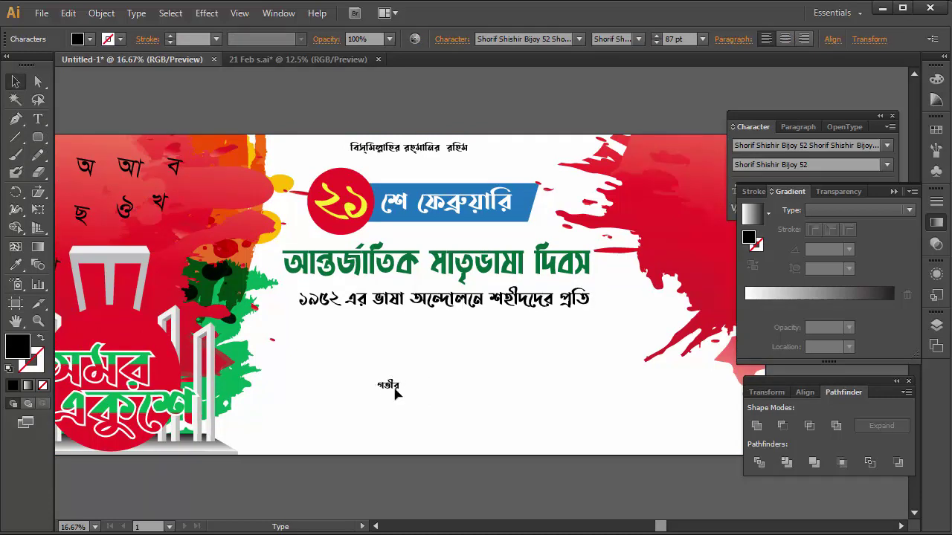
mouse_move(400, 391)
mouse_down()
mouse_move(442, 406)
mouse_move(411, 360)
mouse_up()
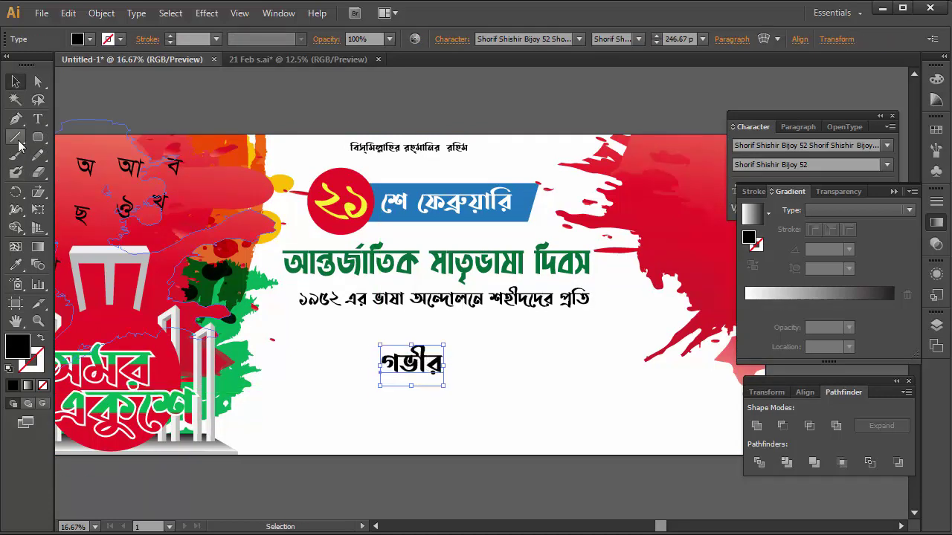
- Add শ্রদ্ধাঞ্জলী below গভীর, enlarge it and correct a wrong letter
click(38, 119)
text(শ্রদ্ধাঞ্জলী)
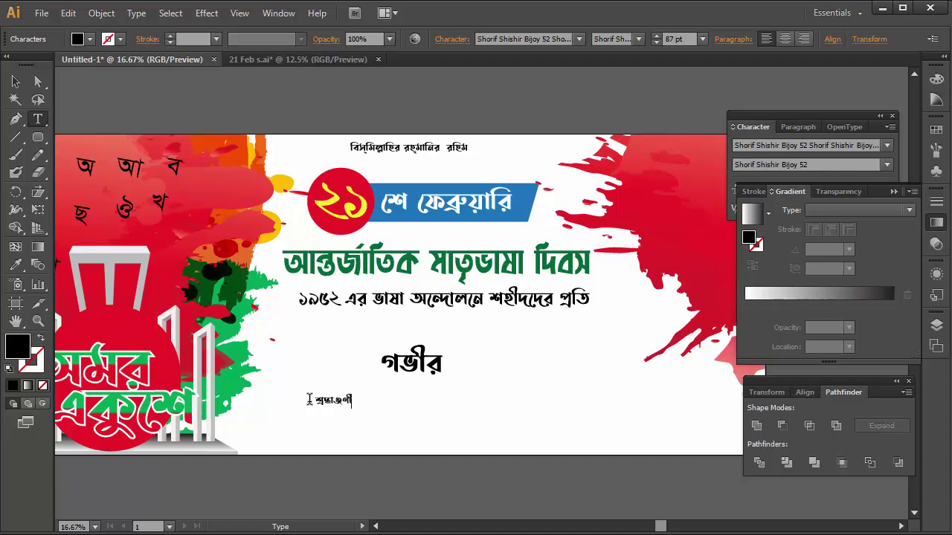
ctrl+click(333, 400)
drag(353, 406, 504, 452)
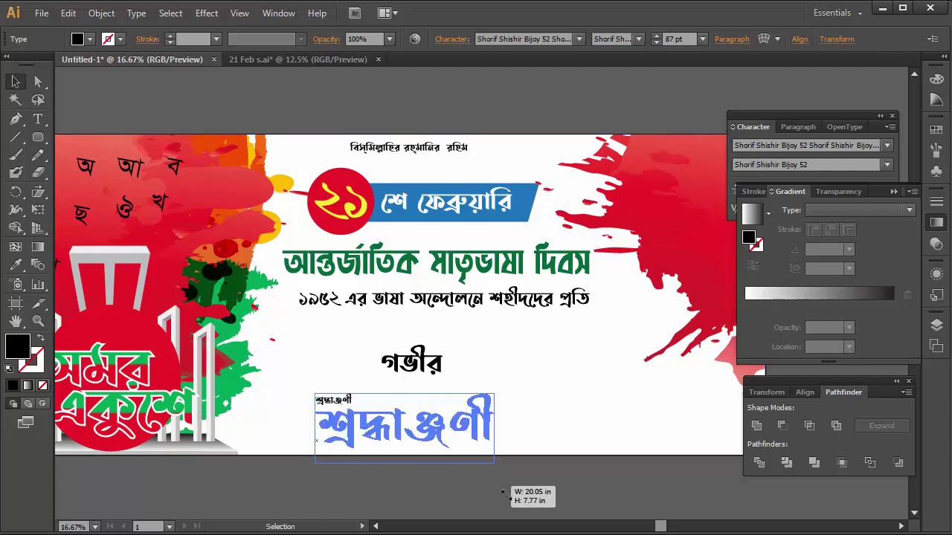
click(453, 446)
key(Delete)
text(j)
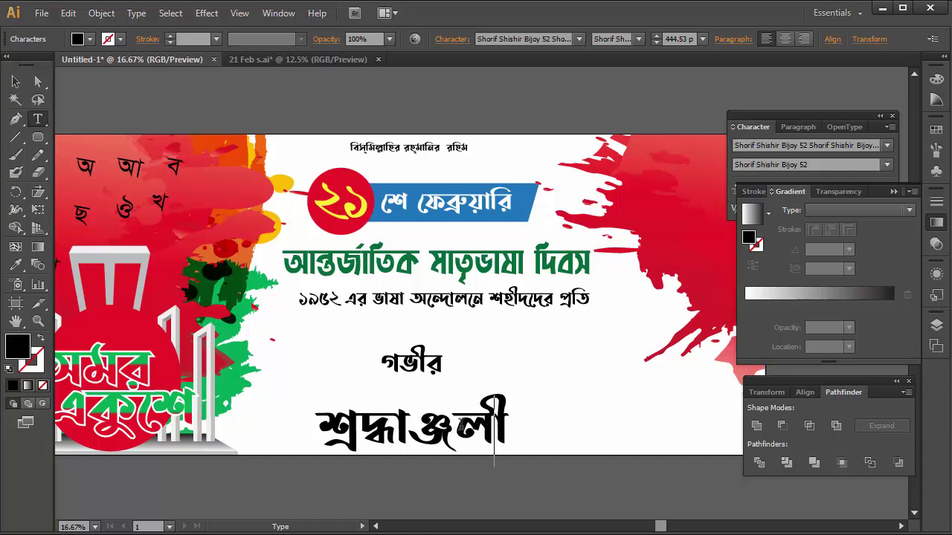
key(Escape)
- Scale and position শ্রদ্ধাঞ্জলী large beneath গভীর, shrinking গভীর slightly
drag(461, 428, 475, 410)
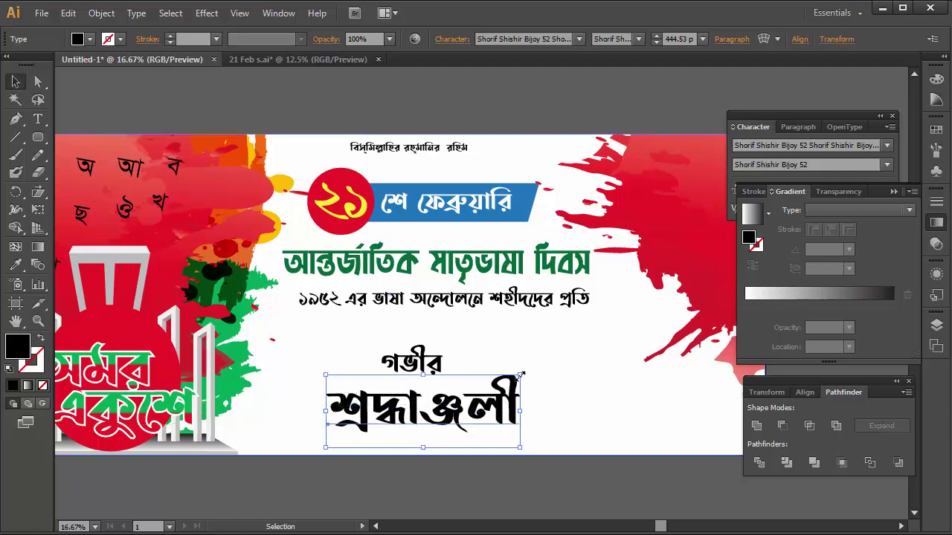
drag(521, 374, 629, 351)
mouse_move(461, 416)
mouse_down()
mouse_move(445, 370)
mouse_move(458, 346)
mouse_up()
mouse_move(553, 442)
mouse_down()
mouse_move(518, 372)
mouse_move(530, 392)
mouse_move(569, 396)
mouse_up()
drag(617, 336, 592, 342)
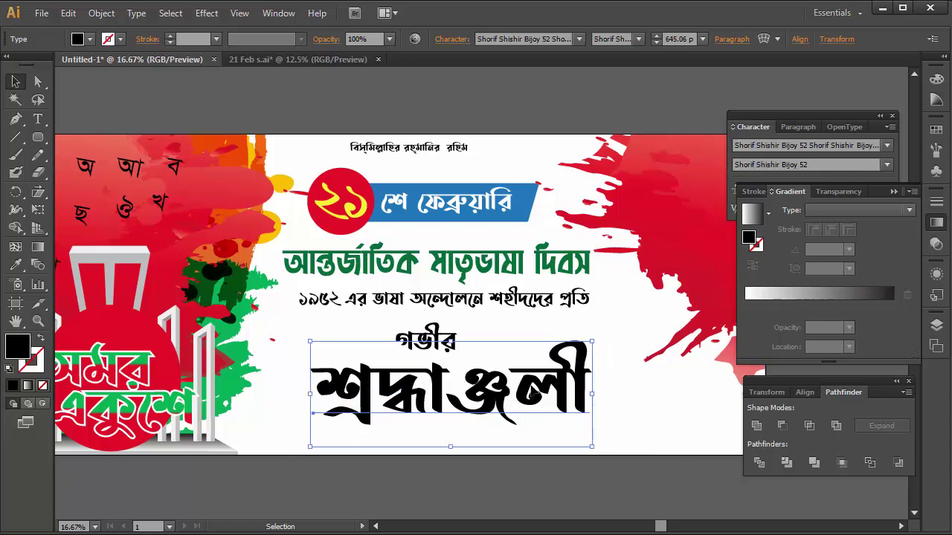
mouse_move(445, 351)
mouse_down()
mouse_move(455, 331)
mouse_move(482, 336)
mouse_up()
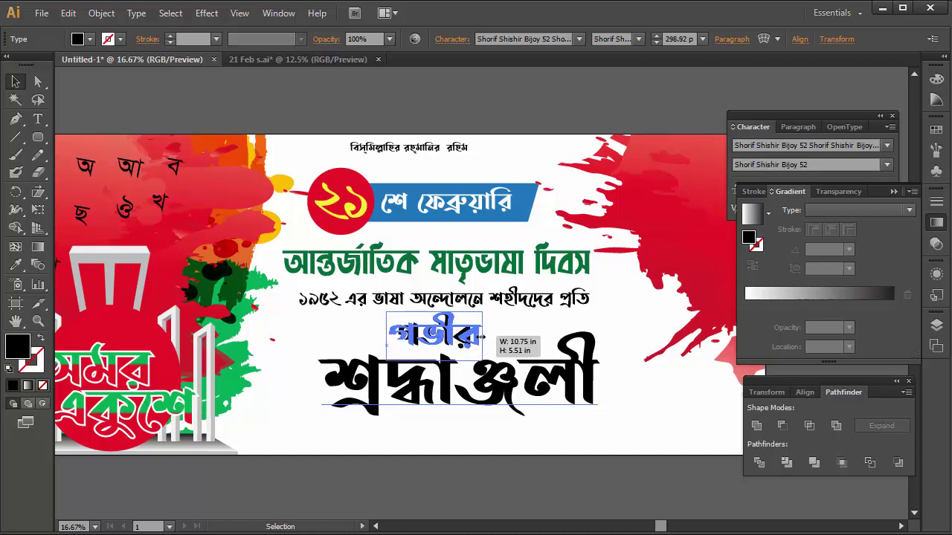
drag(434, 314, 434, 318)
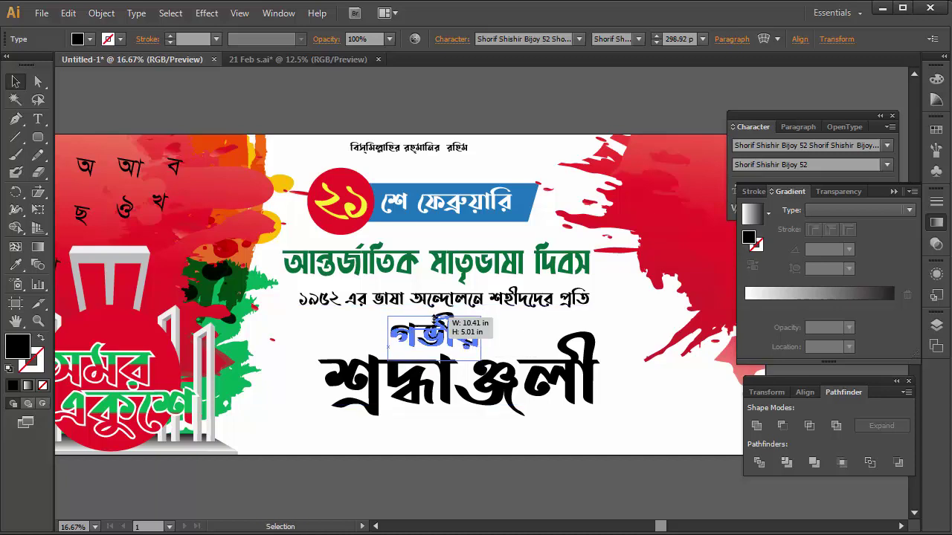
click(512, 379)
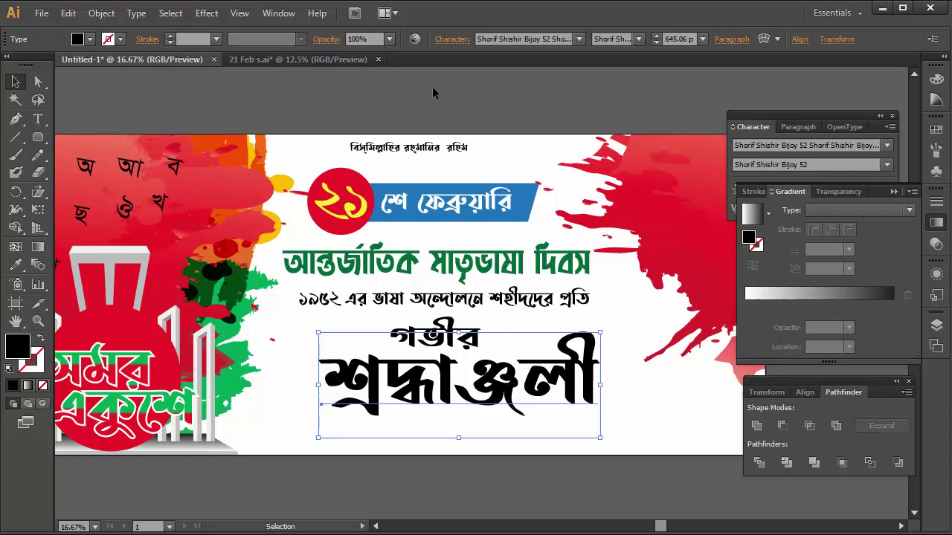
- Set শ্রদ্ধাঞ্জলী in Shobuj Nolua ANSI V2 and scale it up to about 804 pt under গভীর
click(579, 39)
scroll(556, 104, up, 7)
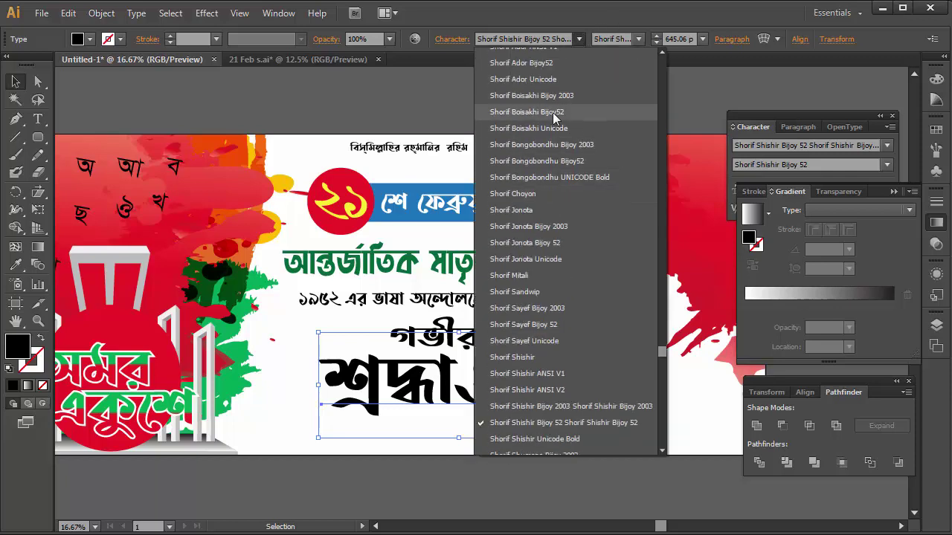
click(553, 113)
click(579, 39)
scroll(586, 202, up, 5)
click(551, 107)
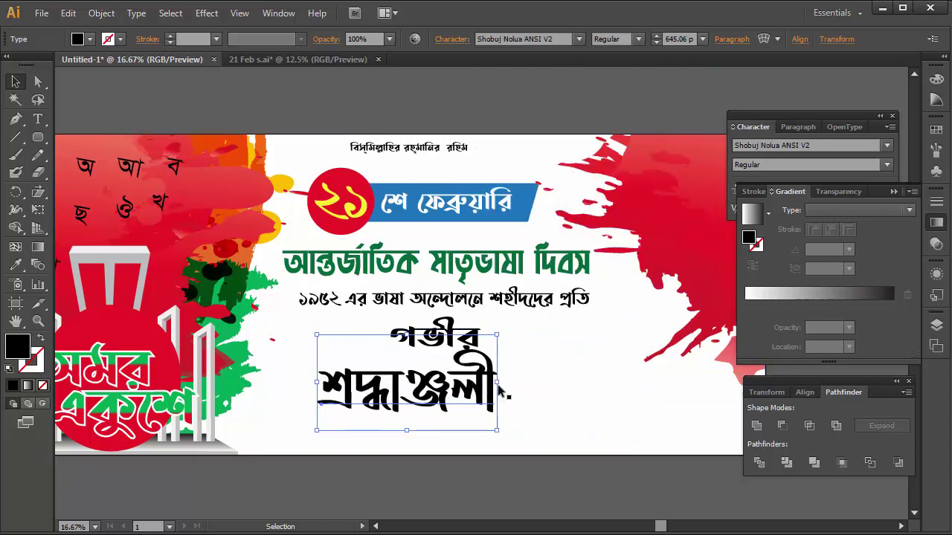
mouse_move(500, 392)
mouse_down()
mouse_move(549, 376)
mouse_move(533, 376)
mouse_up()
drag(577, 325, 579, 314)
drag(520, 358, 527, 341)
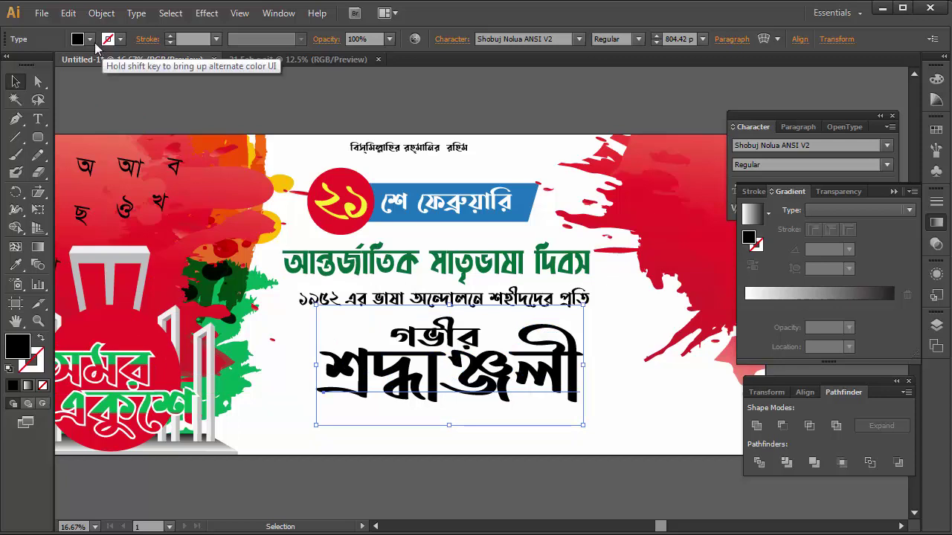
- Make শ্রদ্ধাঞ্জলী red and shift it lower on the banner
click(82, 38)
click(21, 119)
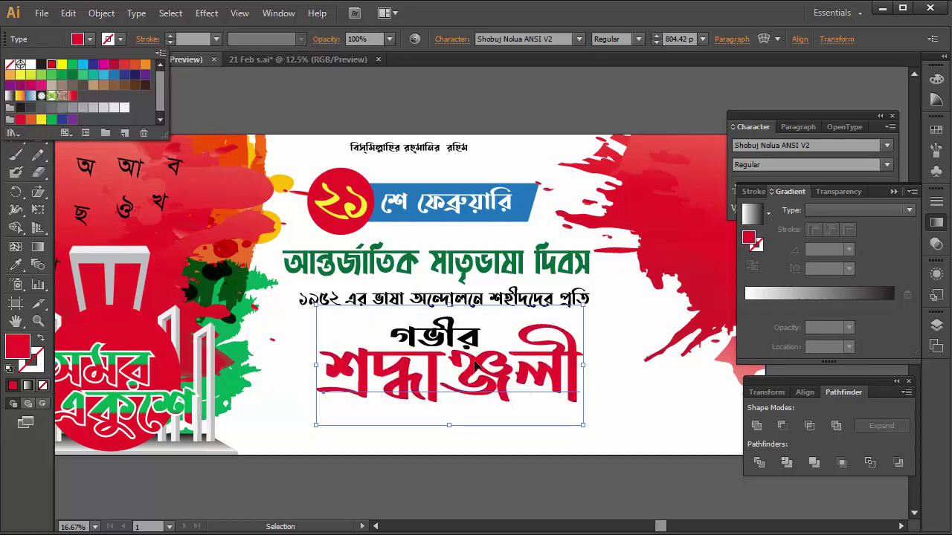
click(542, 369)
drag(554, 370, 591, 371)
drag(502, 380, 501, 430)
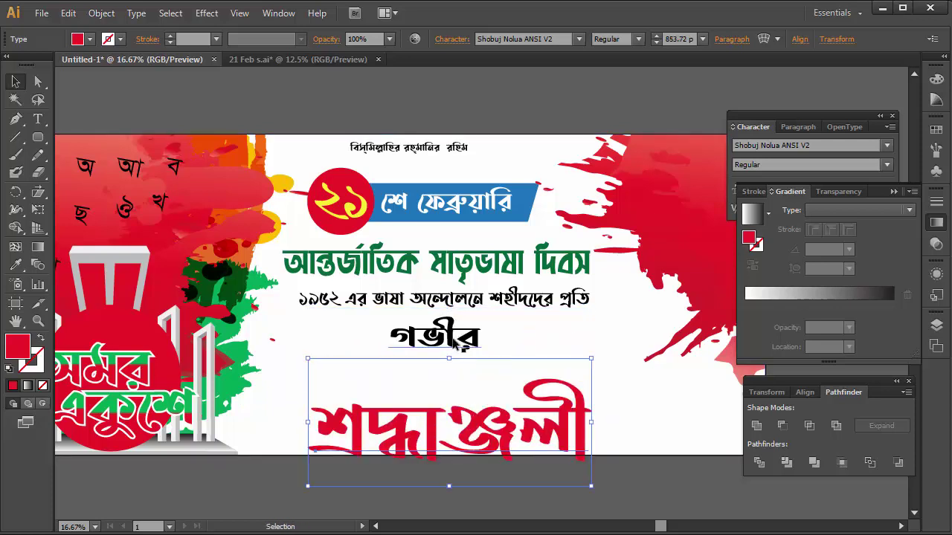
- Colour গভীর purple and move শ্রদ্ধাঞ্জলী back up beneath it
click(457, 340)
click(89, 39)
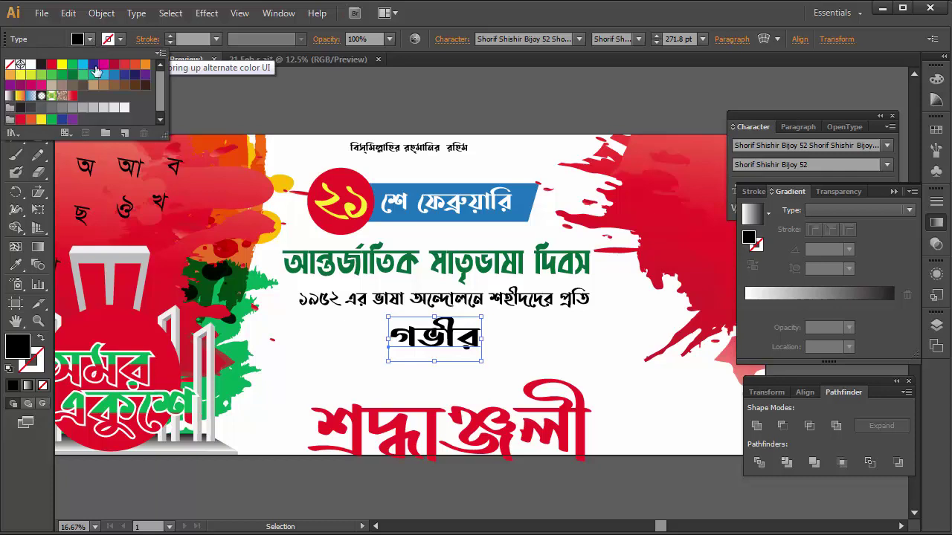
click(115, 75)
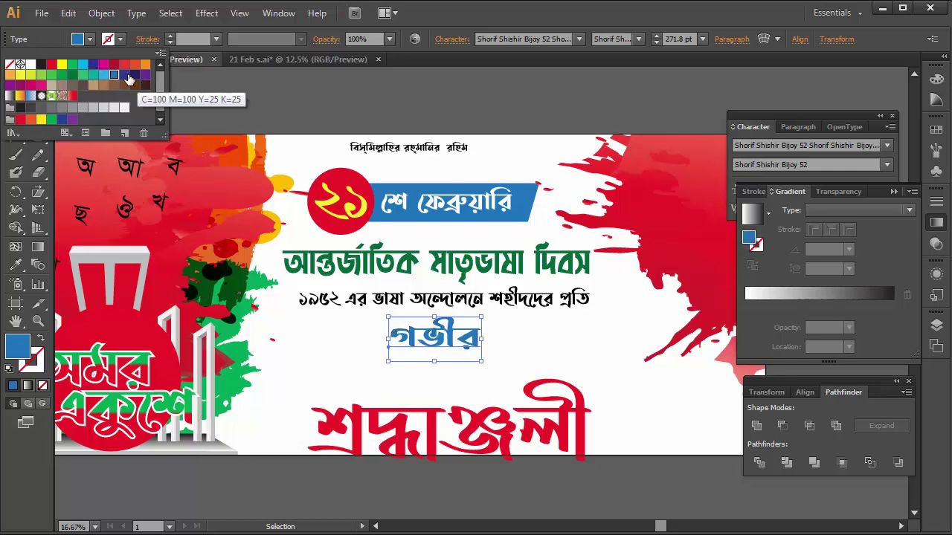
click(134, 75)
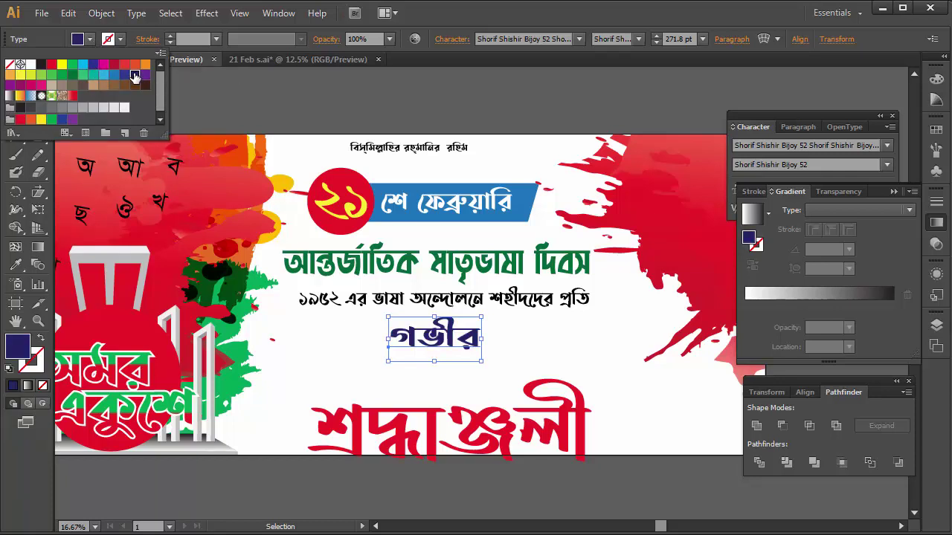
click(144, 76)
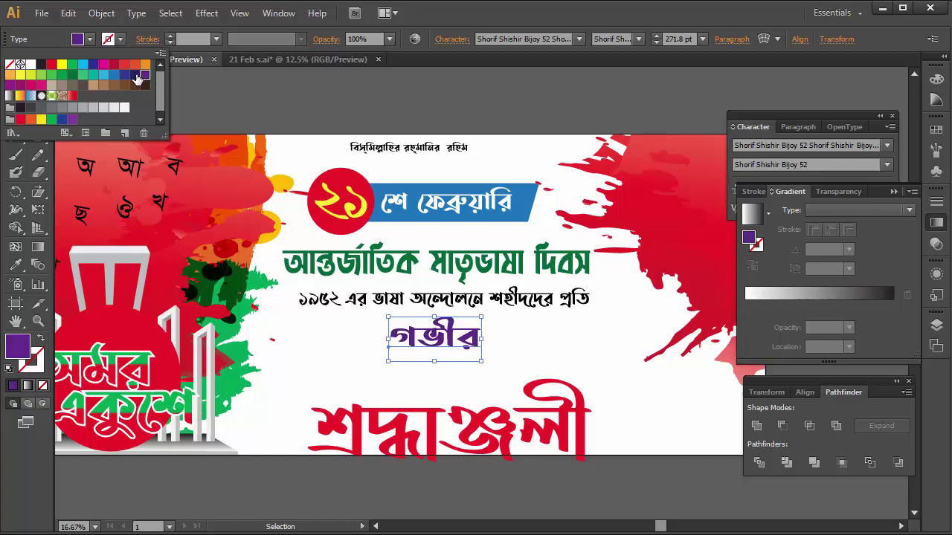
drag(530, 427, 522, 384)
click(616, 340)
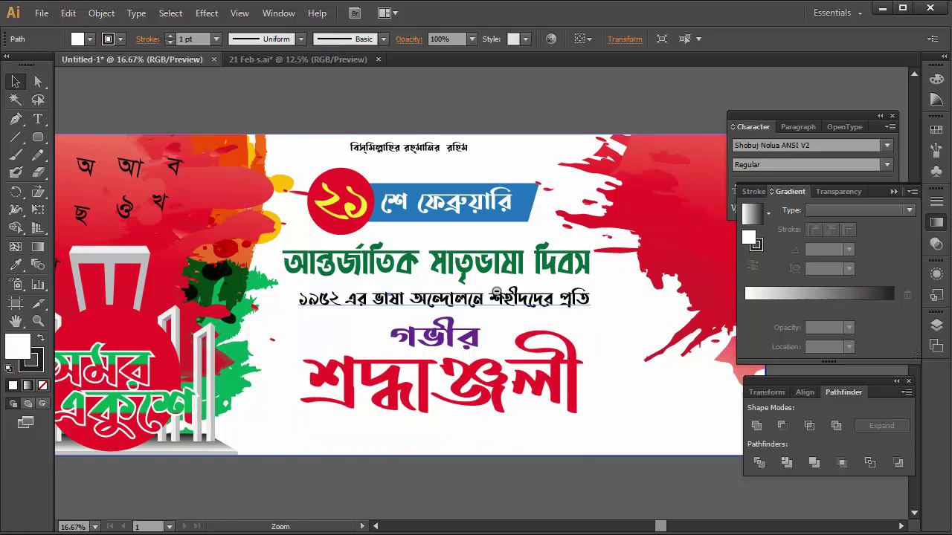
- Hide the panels and zoom out to view the whole banner
key(Tab)
key(ctrl+minus)
mouse_move(520, 331)
mouse_down()
mouse_move(468, 213)
mouse_move(467, 279)
mouse_up()
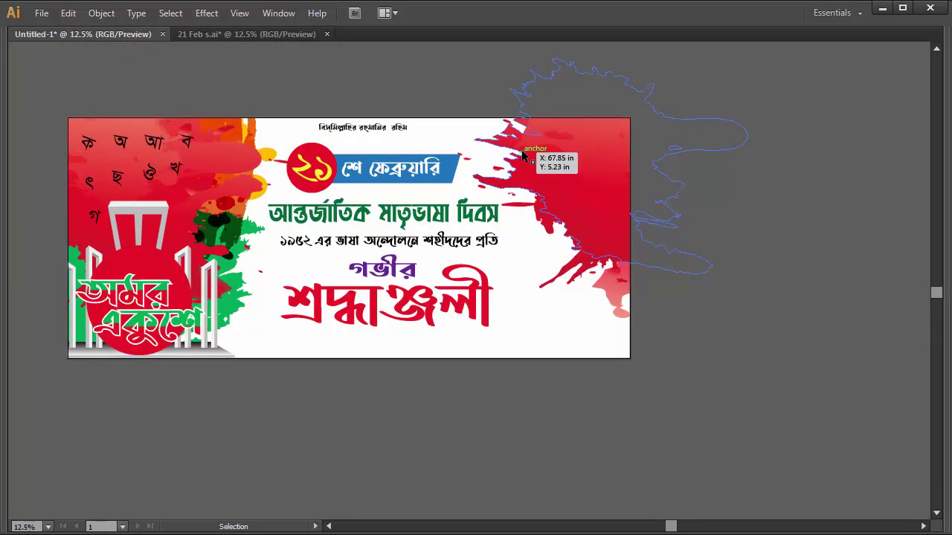
click(42, 14)
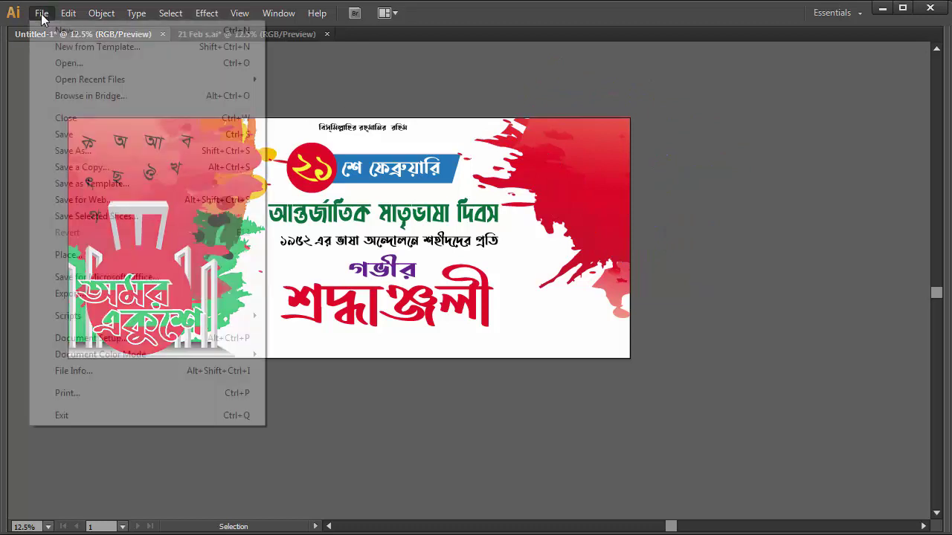
- Place the Photoshop file of martyr portraits from the Desktop, accepting the import options
click(73, 262)
click(46, 119)
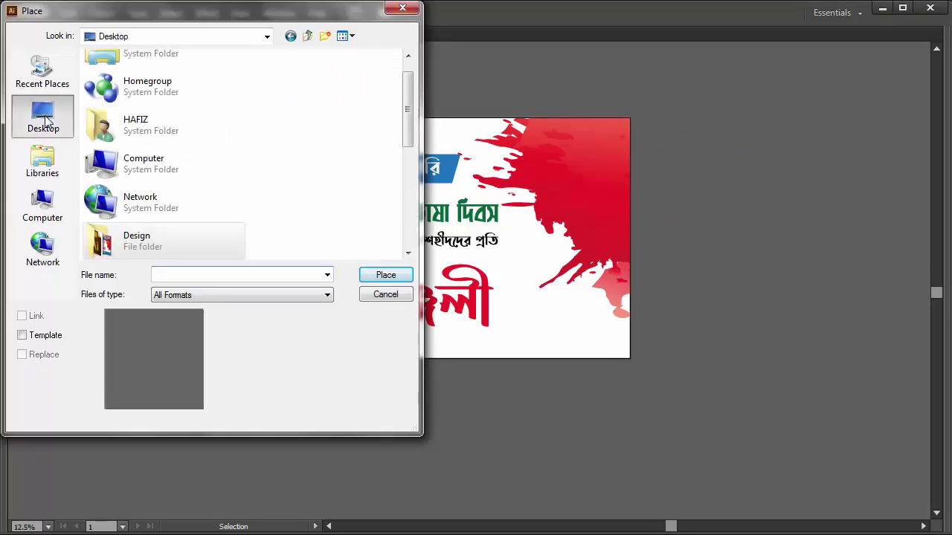
click(132, 204)
scroll(132, 203, down, 2)
scroll(131, 202, up, 1)
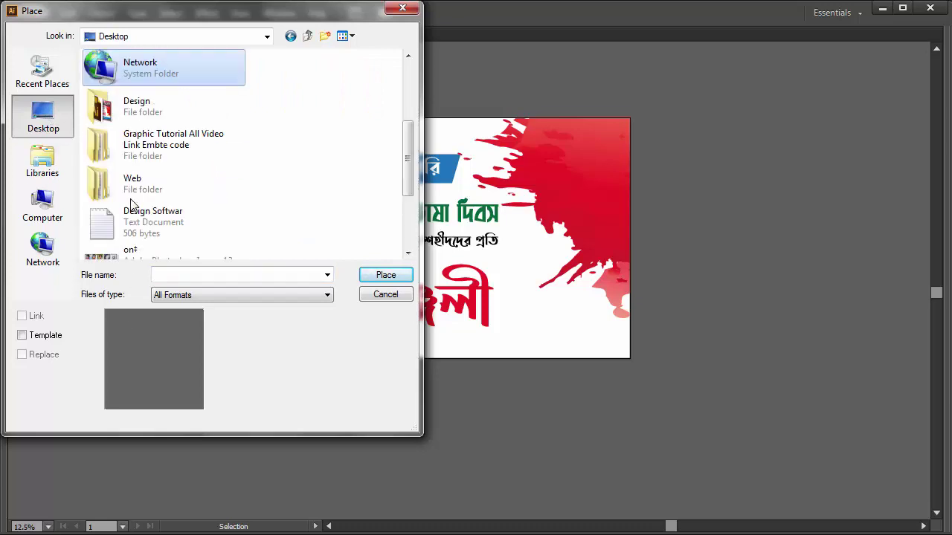
scroll(131, 204, down, 2)
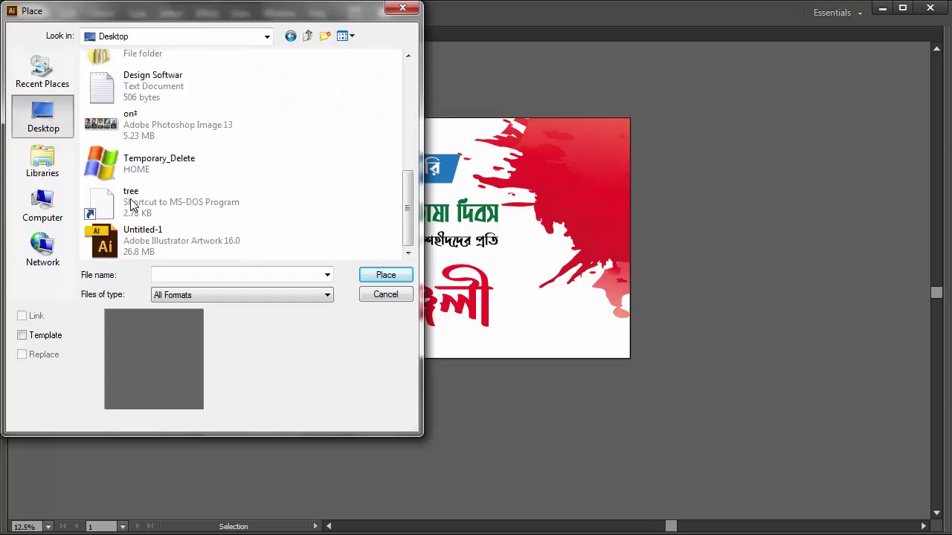
click(123, 141)
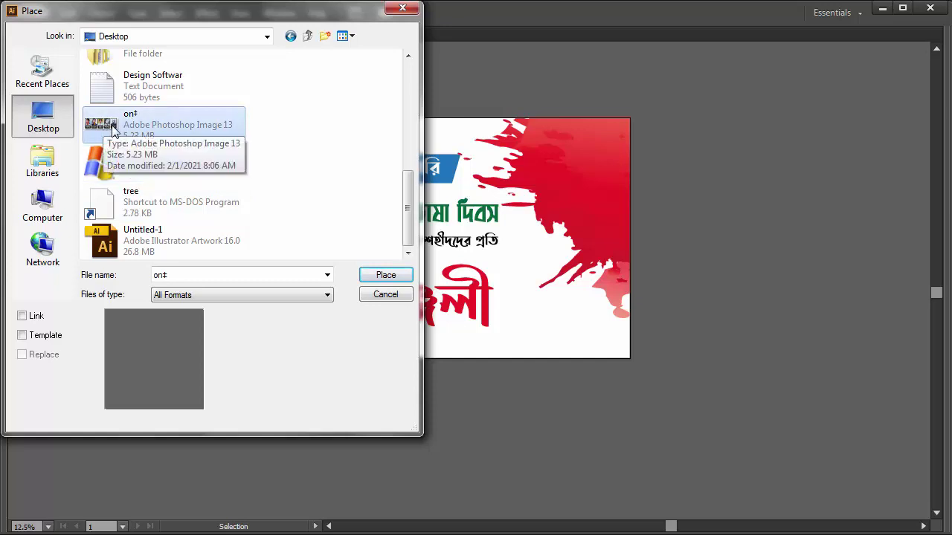
click(386, 275)
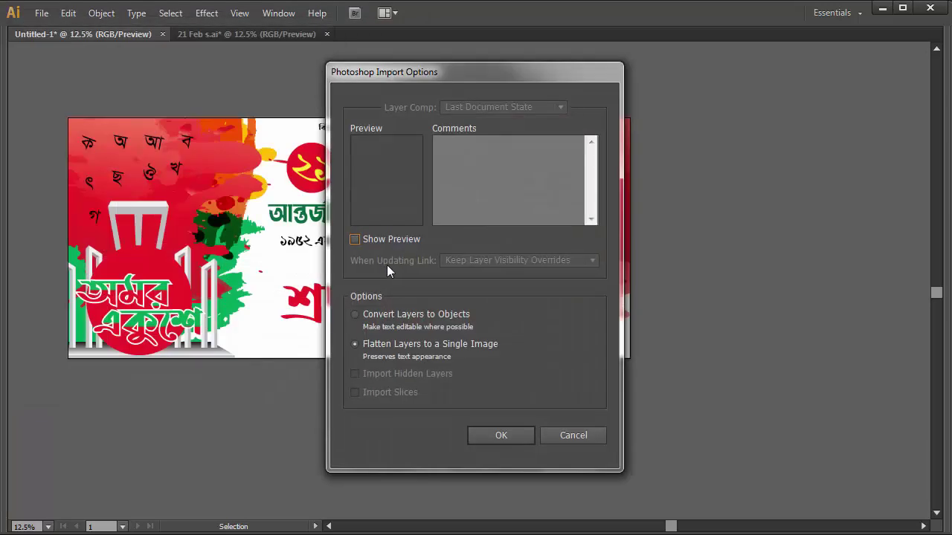
click(501, 436)
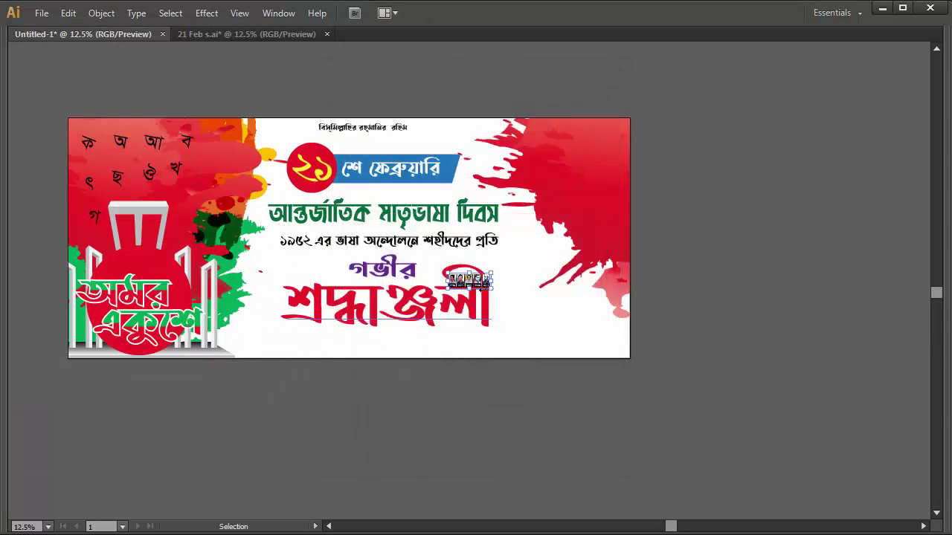
- Enlarge the portrait strip and position it in the banner's top-right corner
drag(447, 258, 587, 305)
drag(524, 293, 558, 165)
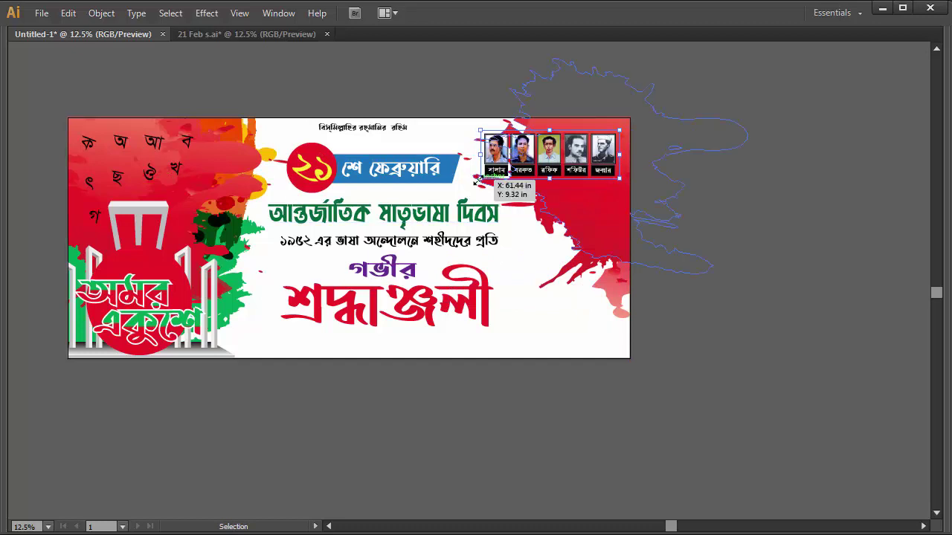
drag(479, 179, 465, 184)
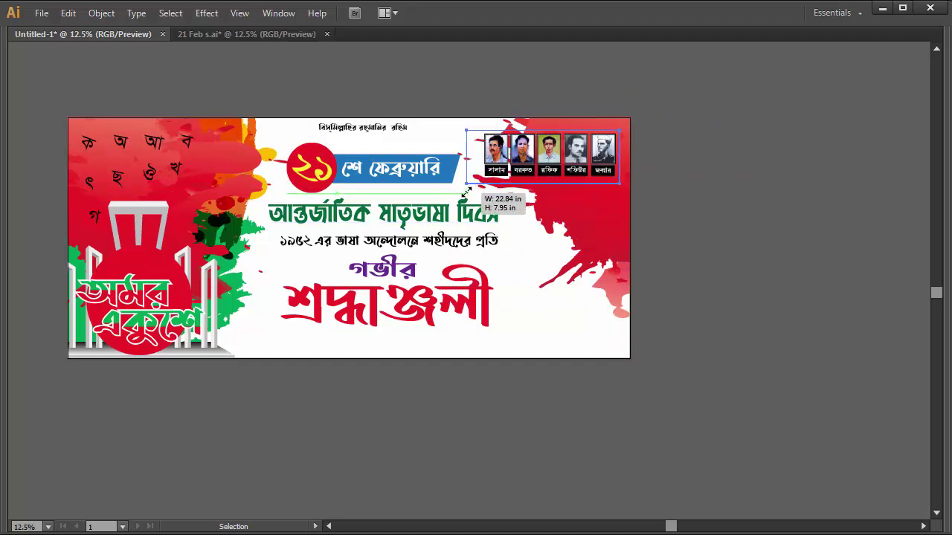
key(ctrl+plus)
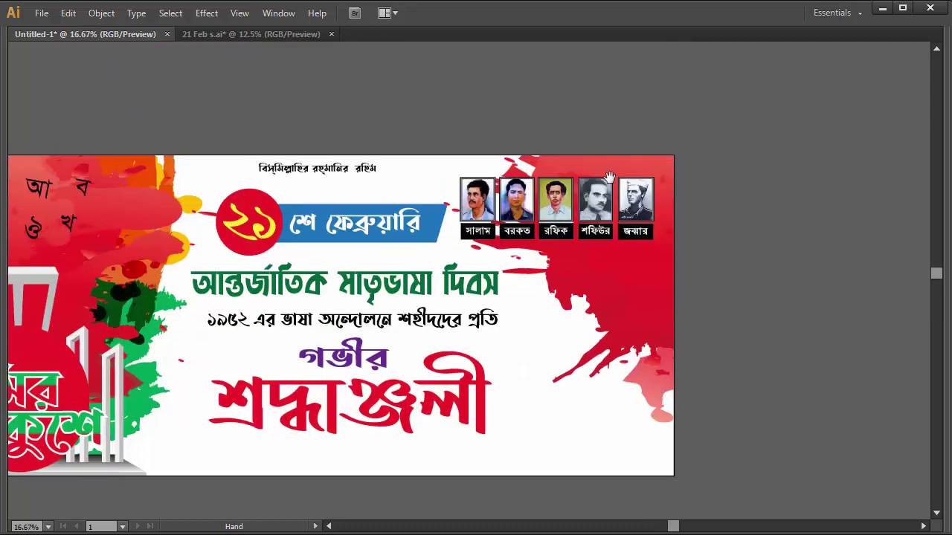
drag(628, 195, 628, 201)
click(761, 185)
- Nudge the two heading lines down slightly and zoom out to review the banner
click(444, 321)
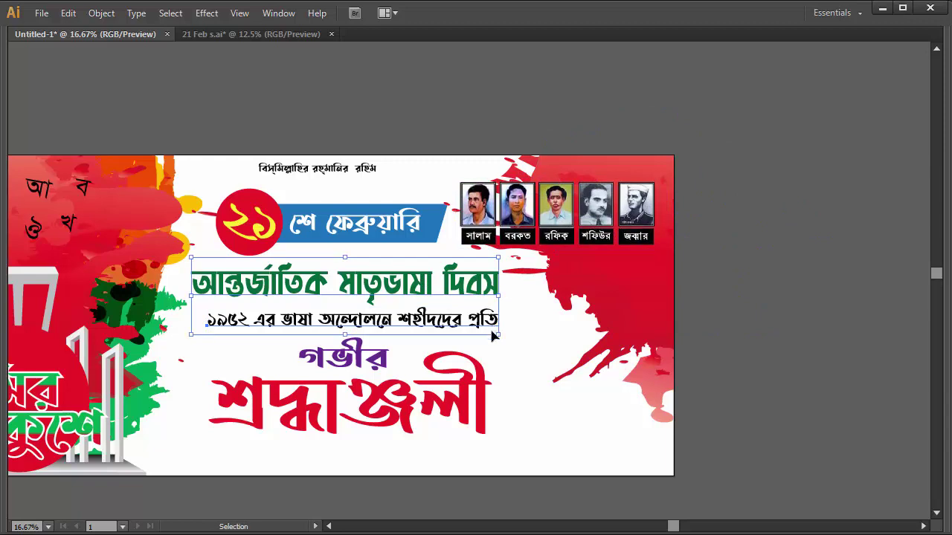
drag(417, 321, 416, 325)
click(349, 401)
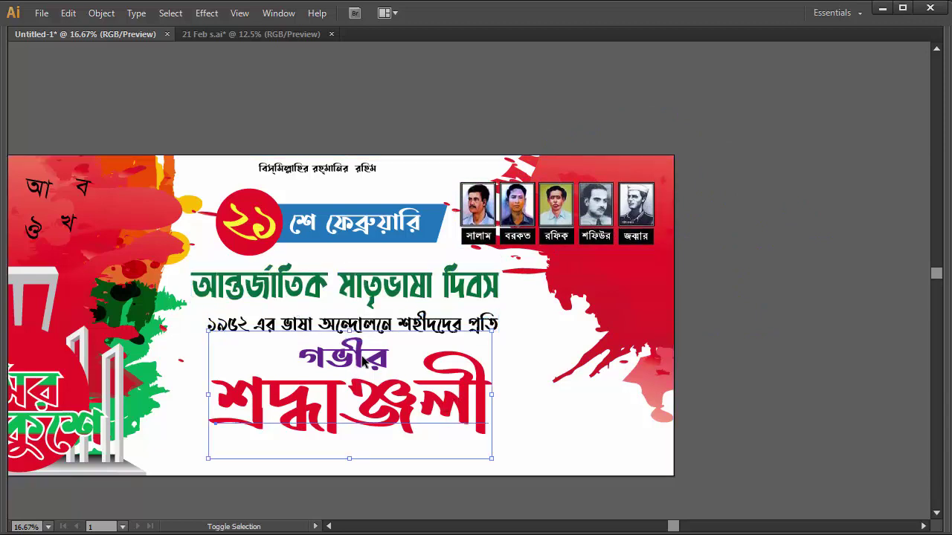
click(768, 331)
key(ctrl+minus)
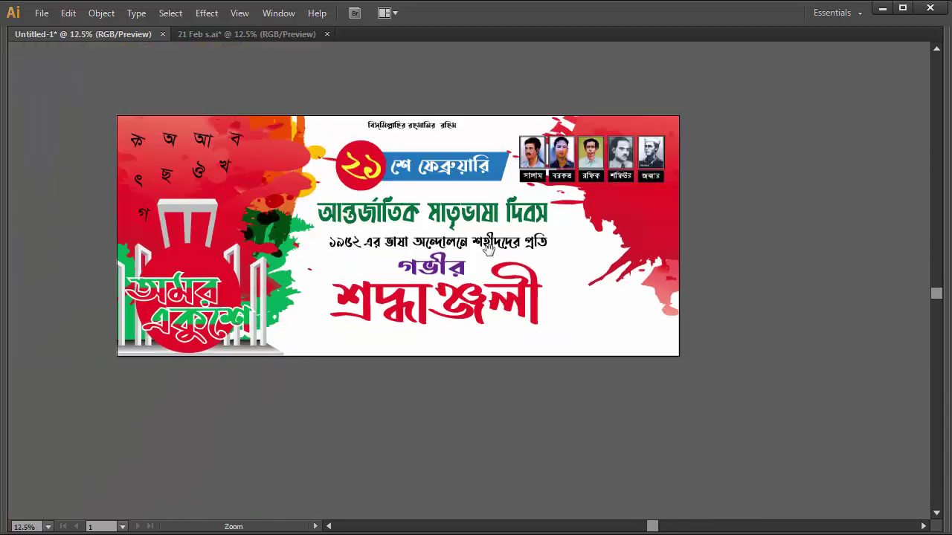
key(Tab)
- Draw a rectangle bar along the banner's bottom edge, about 3.58 in tall
drag(38, 137, 87, 148)
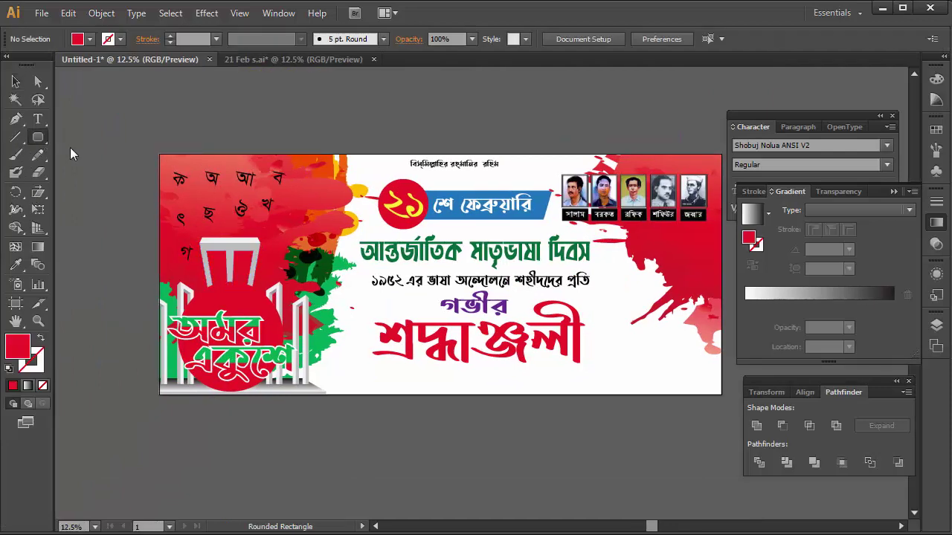
key(Tab)
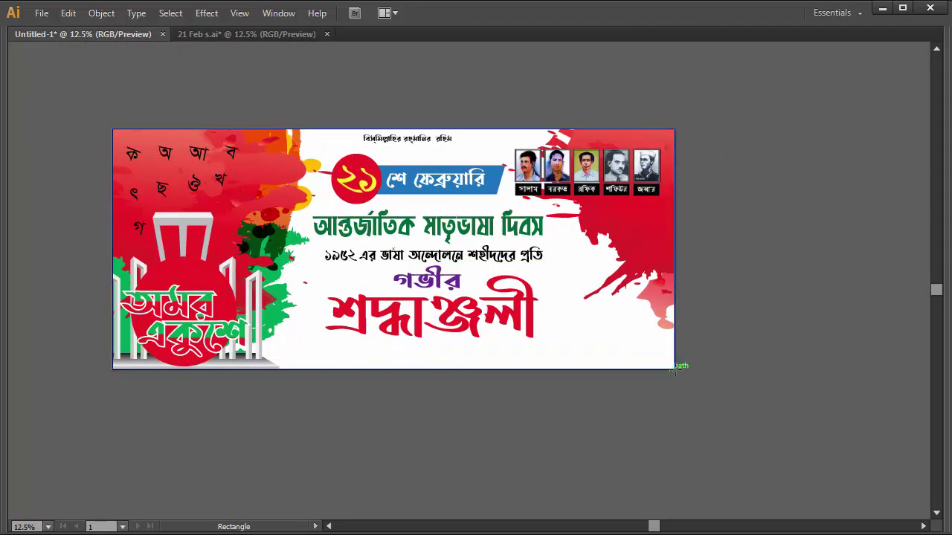
drag(672, 366, 232, 330)
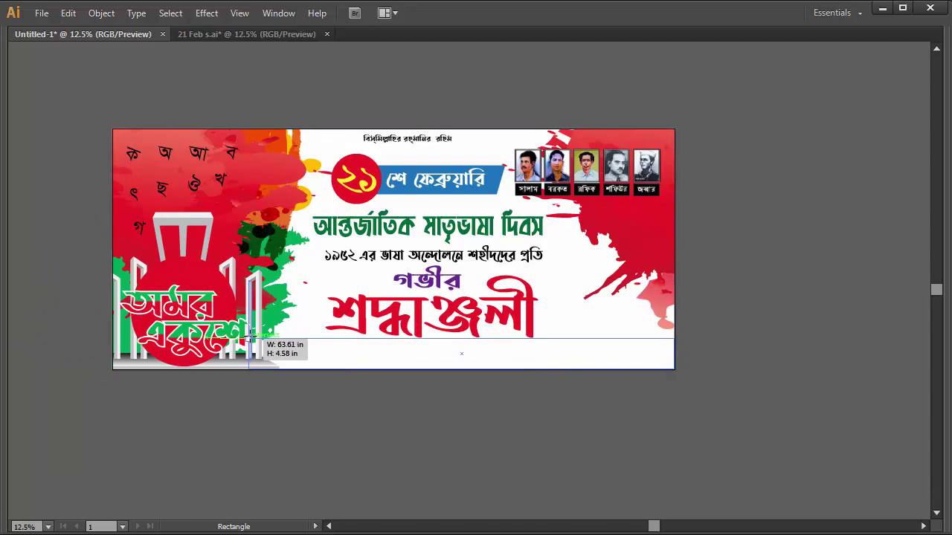
drag(232, 330, 215, 345)
key(Tab)
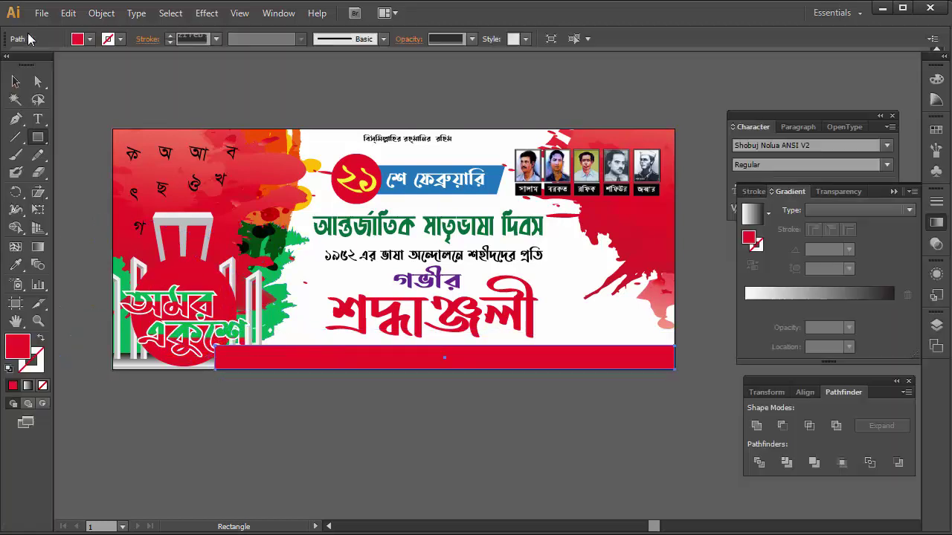
click(16, 83)
key(Tab)
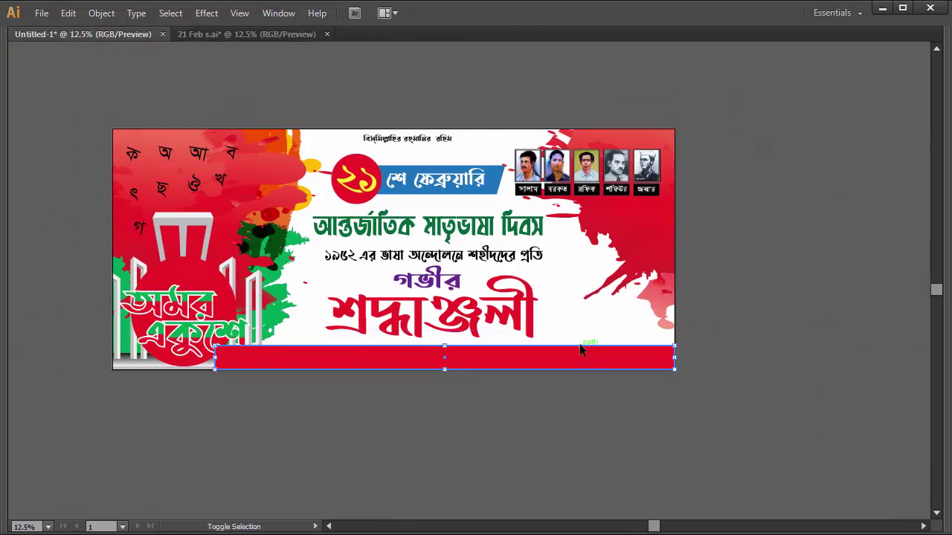
- Send the red bottom bar behind the banner artwork via Arrange
right_click(547, 355)
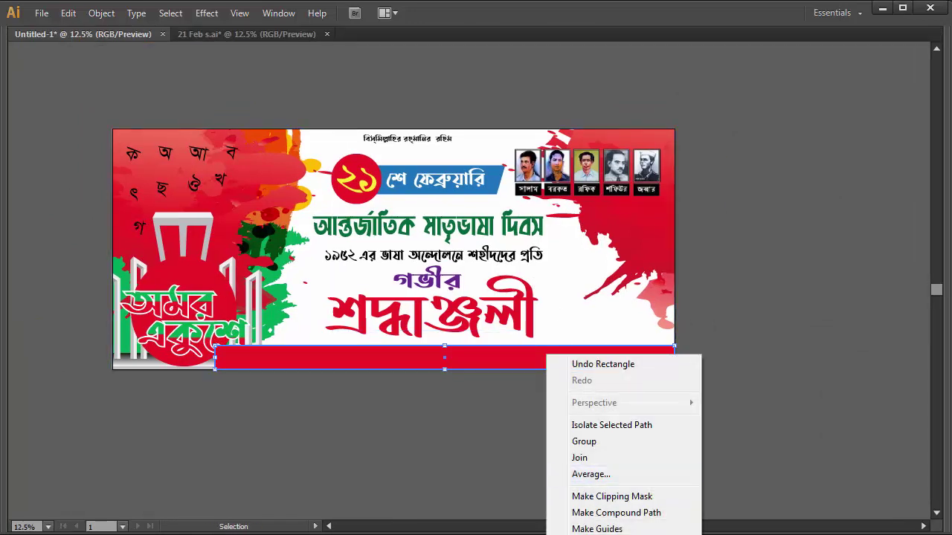
click(715, 341)
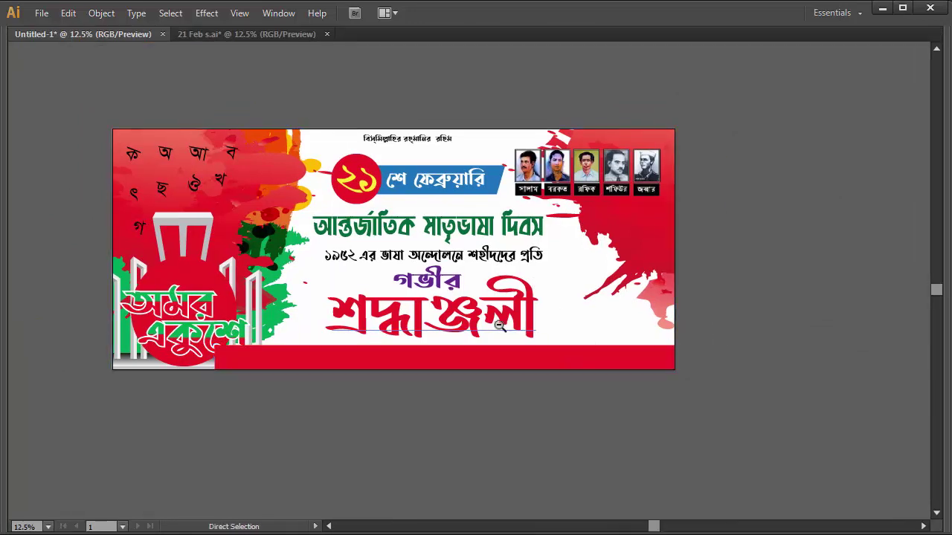
key(ctrl+minus)
drag(490, 305, 479, 267)
right_click(489, 263)
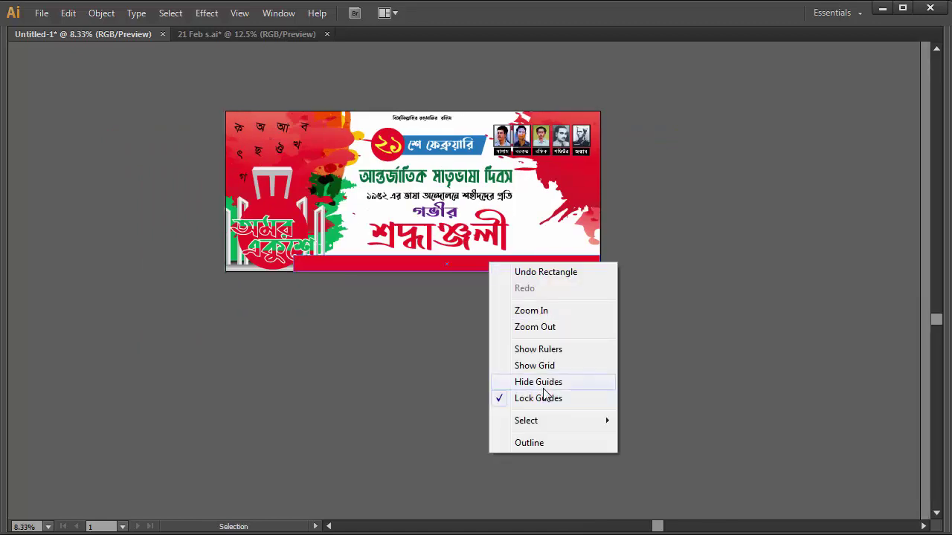
click(442, 266)
right_click(442, 265)
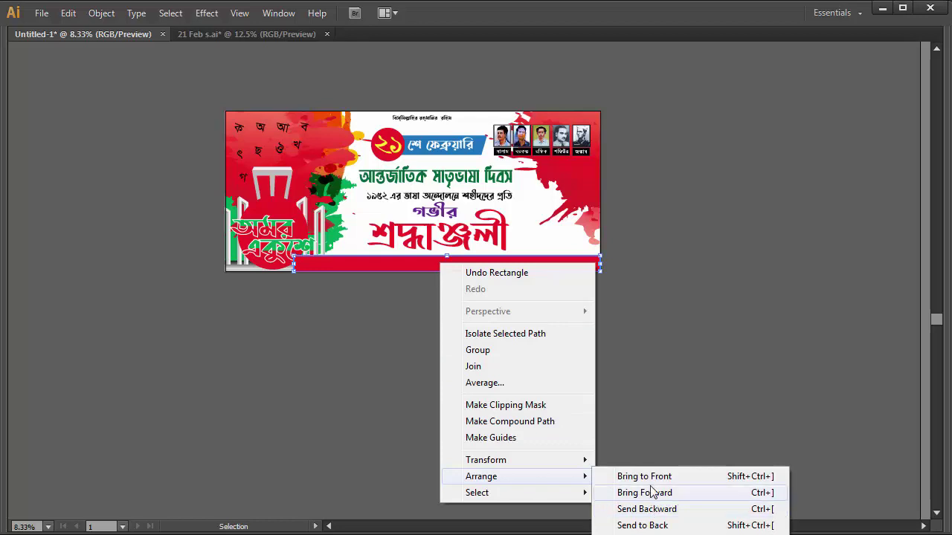
click(647, 509)
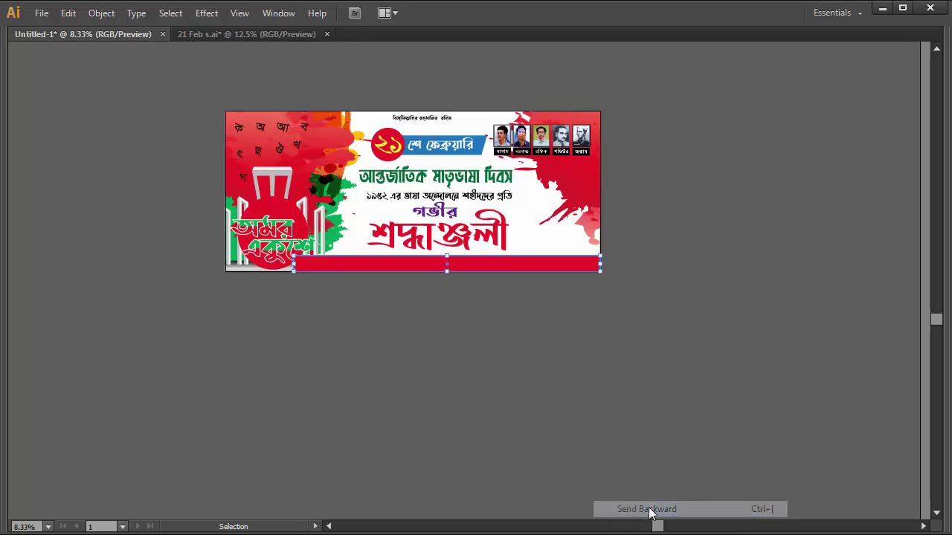
right_click(469, 272)
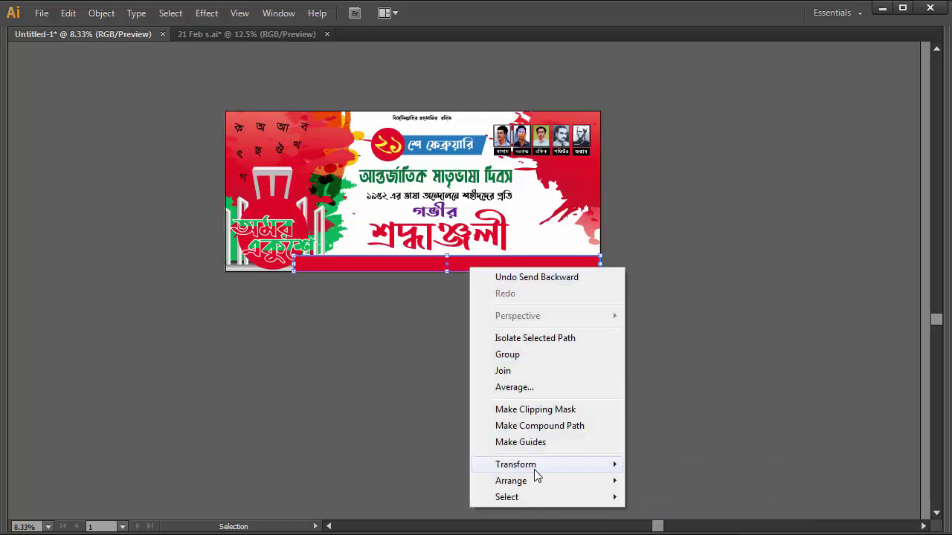
click(671, 529)
- Send the banner background image to the very back
click(524, 234)
right_click(522, 233)
mouse_move(564, 446)
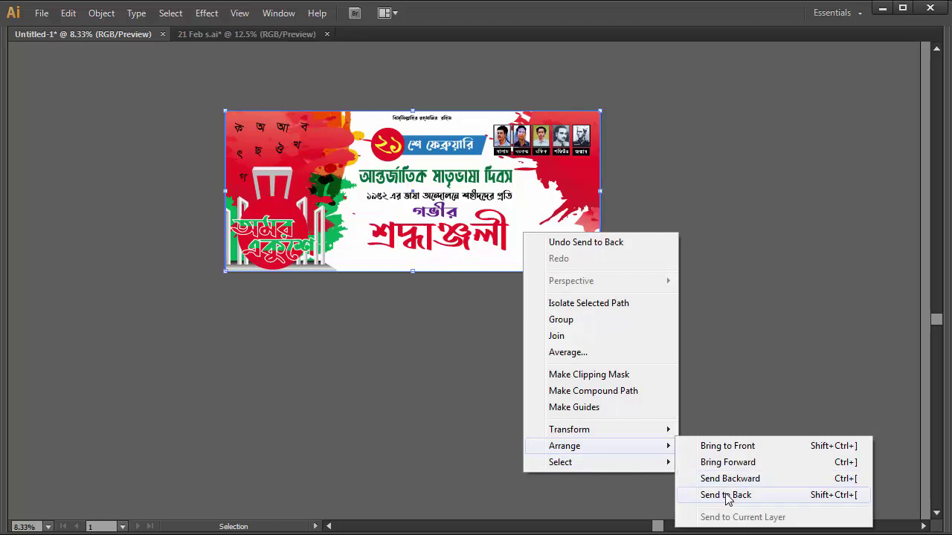
click(725, 494)
click(640, 256)
click(460, 232)
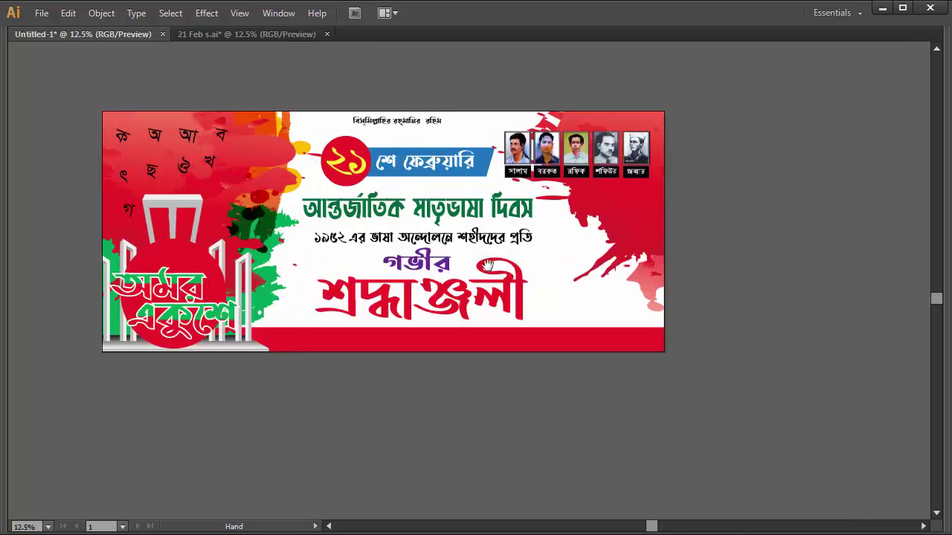
click(468, 252)
- Change the bottom bar's fill from red to a blue swatch
alt+click(626, 380)
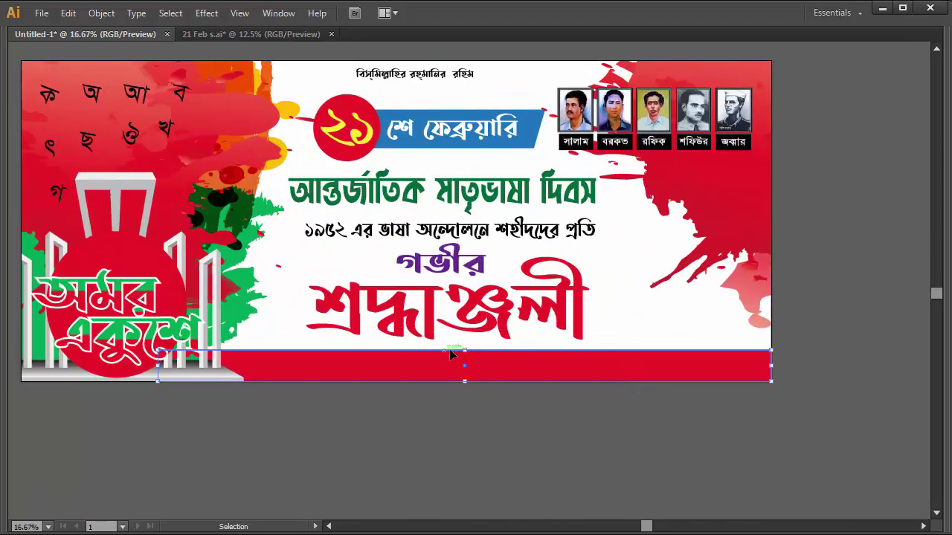
key(Tab)
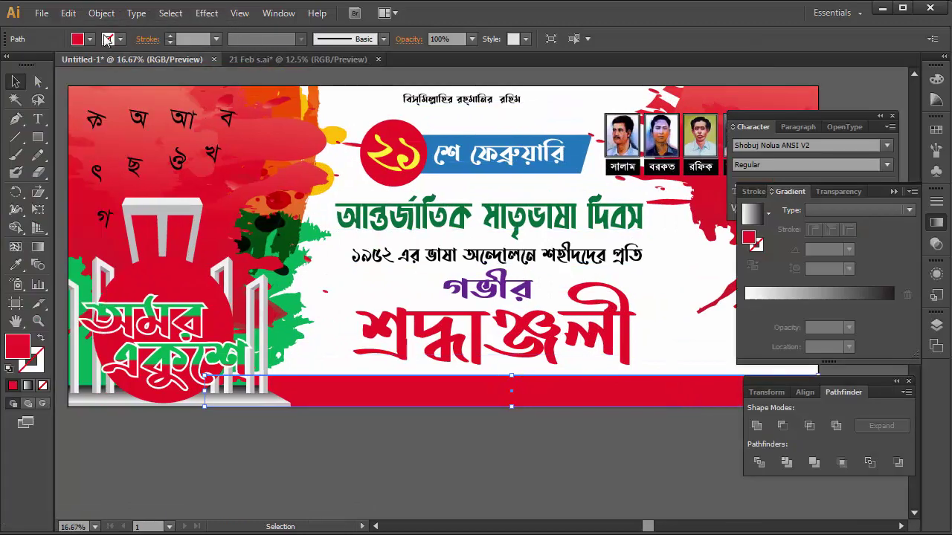
click(90, 39)
click(113, 76)
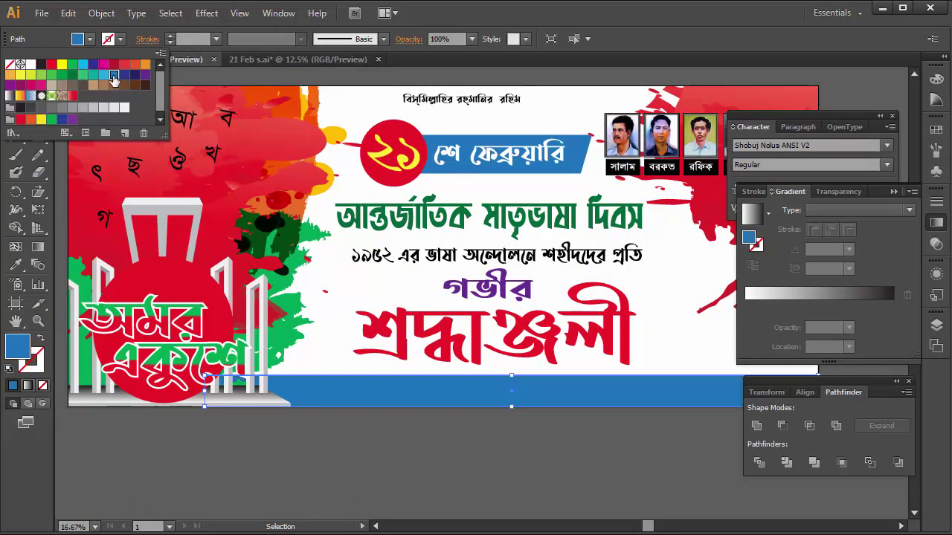
click(547, 448)
key(ctrl+minus)
mouse_move(523, 333)
mouse_down()
mouse_move(467, 327)
mouse_move(473, 302)
mouse_move(532, 355)
mouse_up()
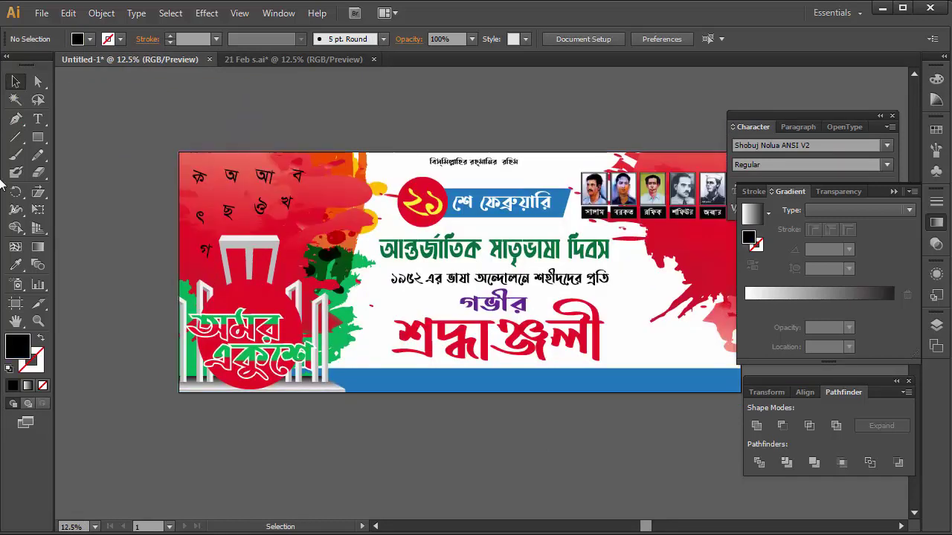
- Add গ্রাফিক্স টিউটোরিয়াল text, enlarge it, fill it white and move it into the blue bar
click(38, 119)
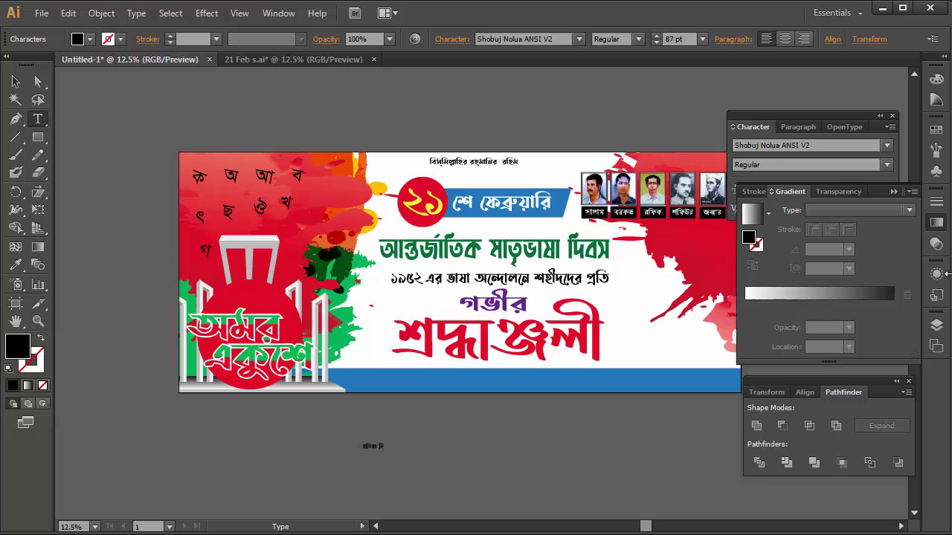
key(Escape)
mouse_move(415, 447)
mouse_down()
mouse_move(486, 447)
mouse_move(559, 381)
mouse_up()
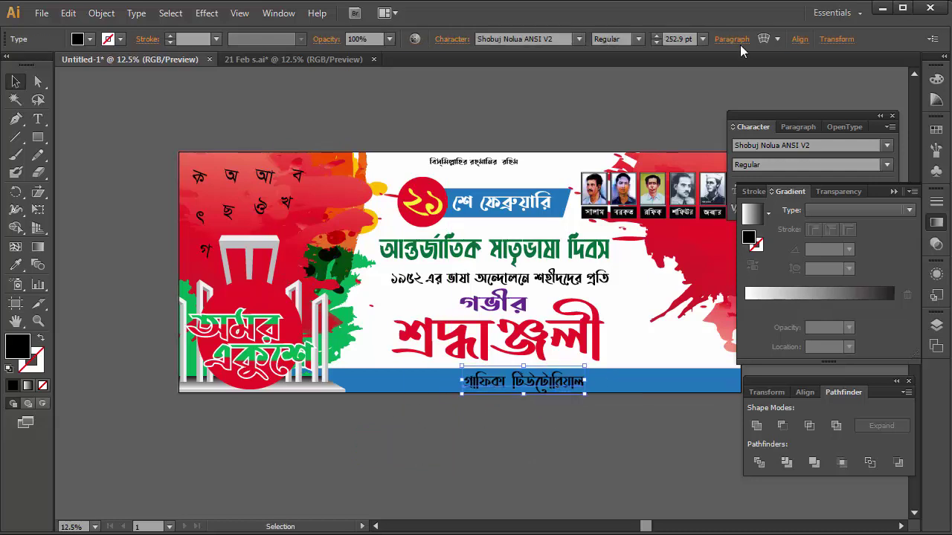
click(90, 39)
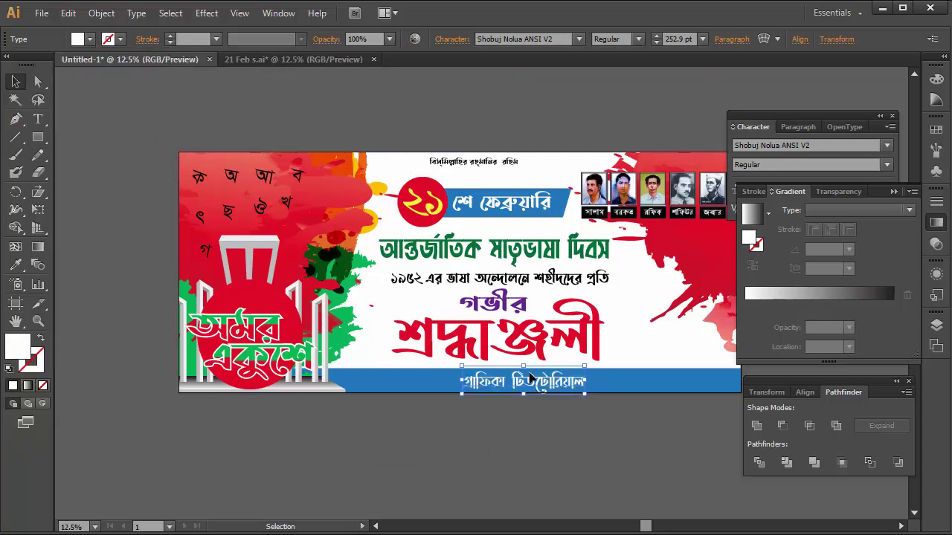
mouse_move(528, 382)
mouse_down()
mouse_move(699, 387)
mouse_move(628, 365)
mouse_up()
- Stretch the white footer text wider along the bar
key(Tab)
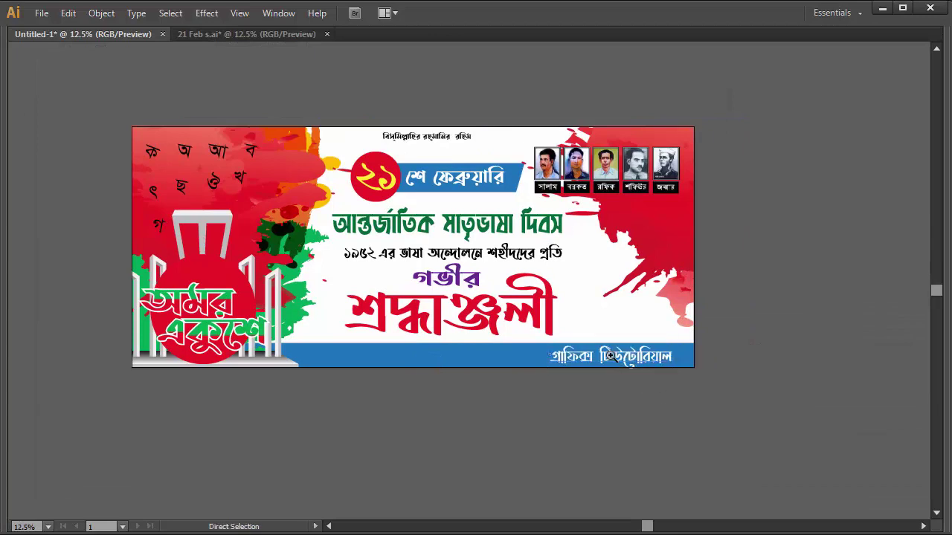
key(ctrl+plus)
click(411, 286)
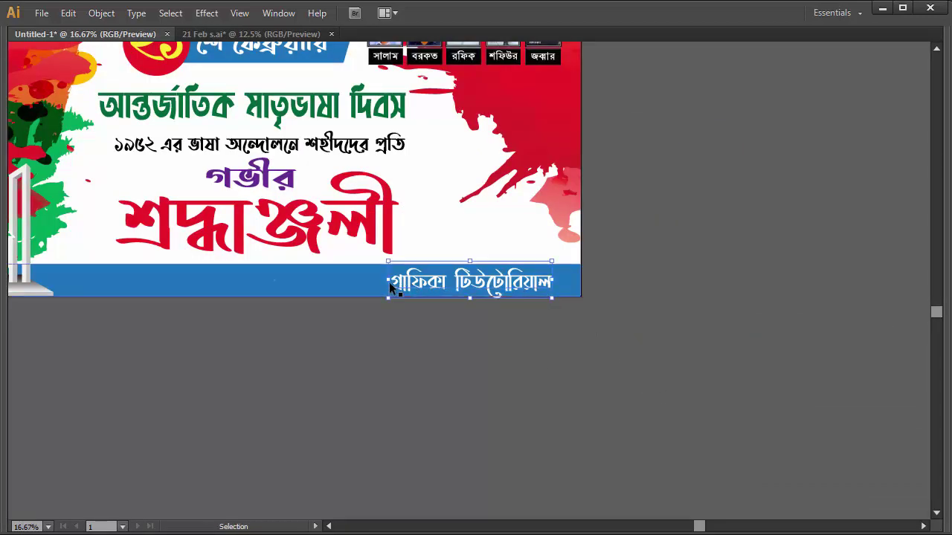
drag(387, 280, 371, 279)
drag(552, 298, 577, 291)
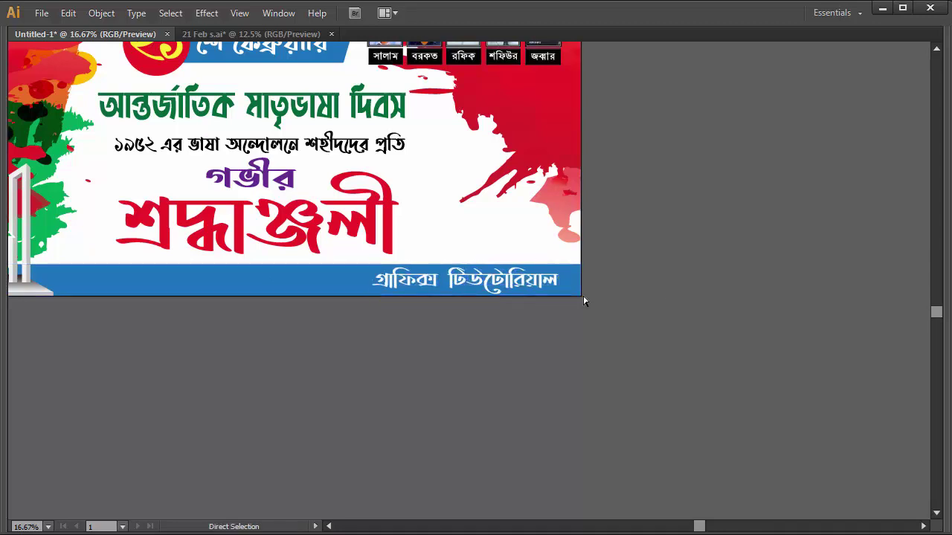
drag(457, 277, 529, 307)
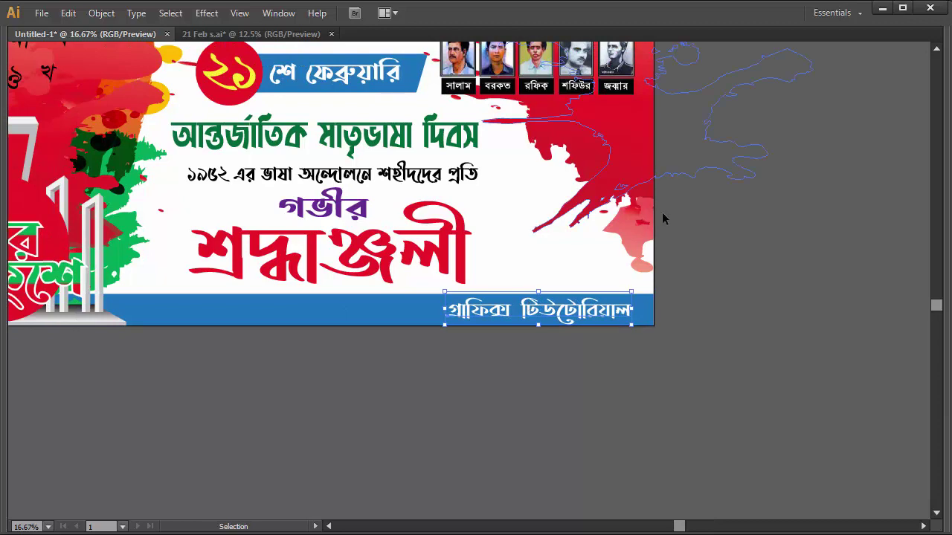
drag(444, 309, 426, 309)
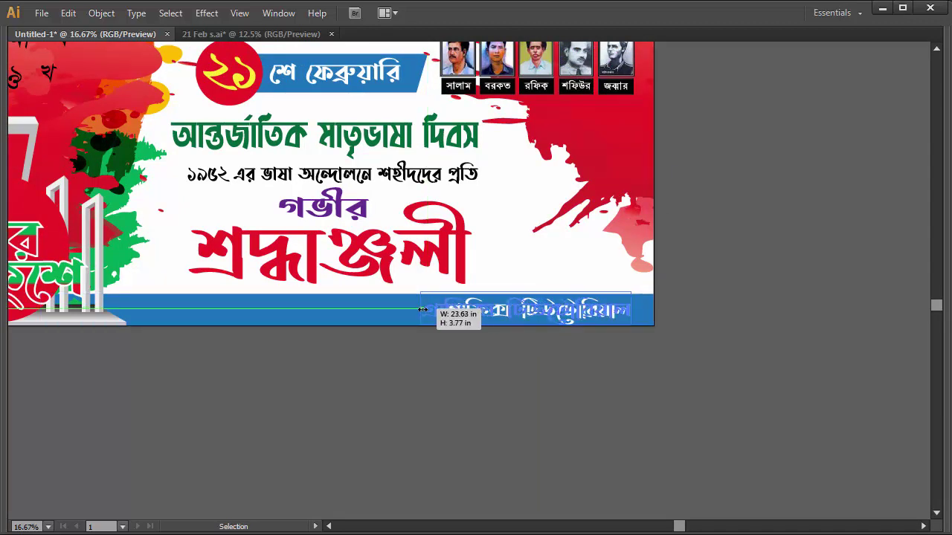
- Slide the footer text left and stretch it right to span the bar
key(ctrl+minus)
drag(468, 266, 544, 283)
click(544, 330)
drag(543, 332, 451, 334)
drag(530, 327, 554, 328)
click(615, 390)
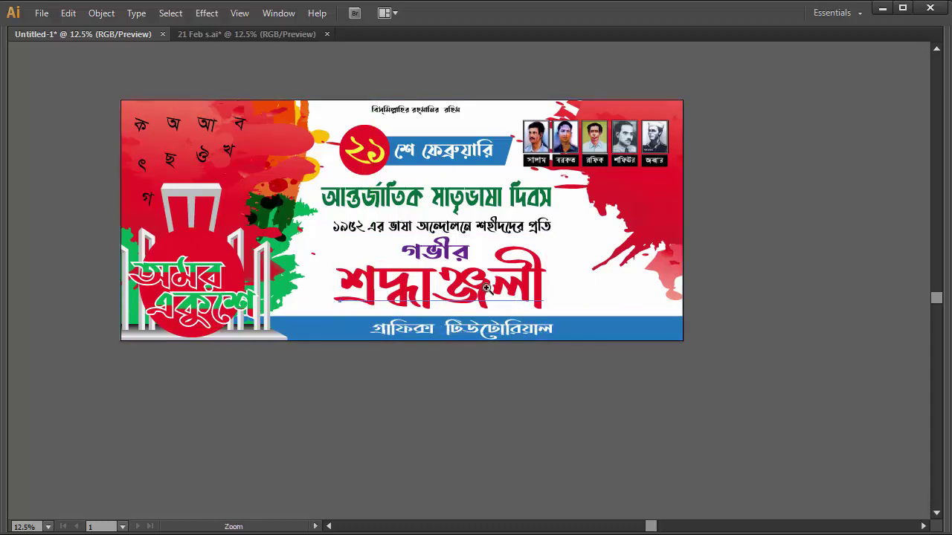
- Narrow the blue footer text slightly
scroll(535, 293, up, 1)
click(556, 338)
drag(557, 339, 549, 339)
- Reposition and rescale গভীর and শ্রদ্ধাঞ্জলী so গভীর sits above the start of শ্রদ্ধাঞ্জলী
drag(319, 262, 496, 264)
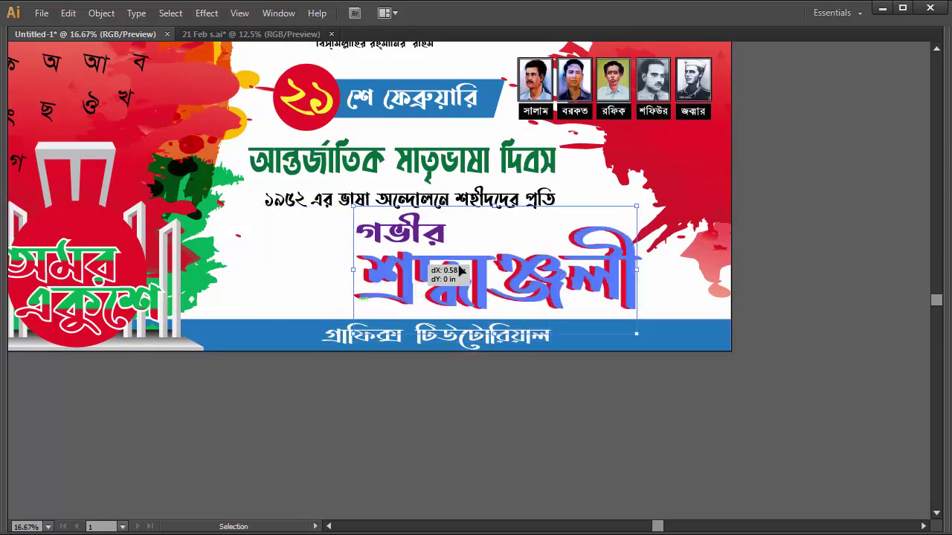
drag(389, 247, 289, 248)
drag(546, 273, 442, 274)
mouse_move(513, 276)
mouse_down()
mouse_move(626, 276)
mouse_move(589, 279)
mouse_up()
drag(447, 275, 437, 276)
drag(324, 242, 369, 238)
drag(530, 285, 517, 285)
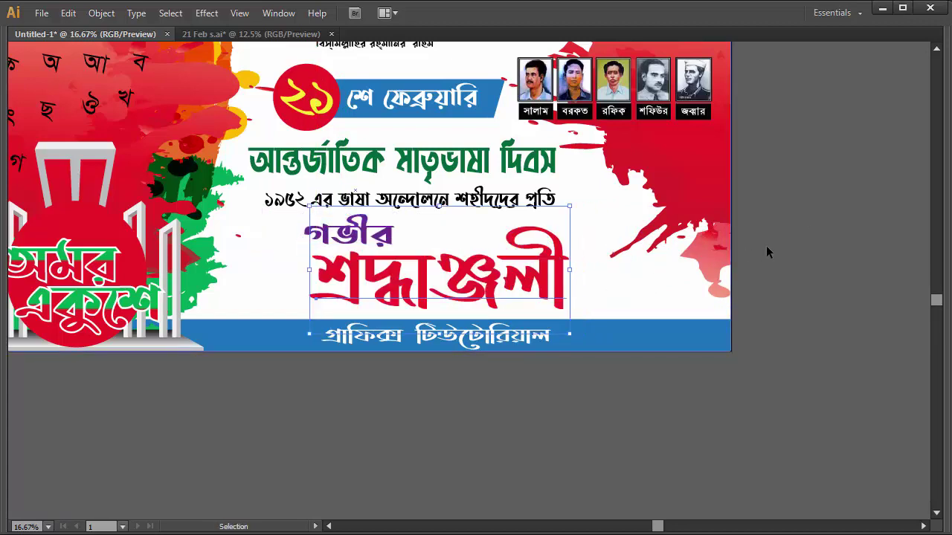
- Zoom out, then zoom back in and recentre to review the whole banner
ctrl+alt+click(518, 285)
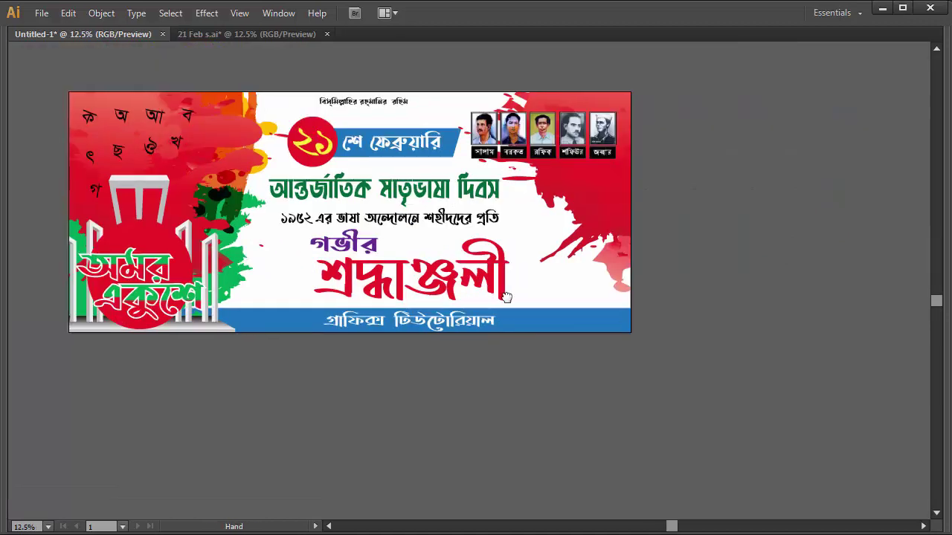
drag(402, 241, 475, 287)
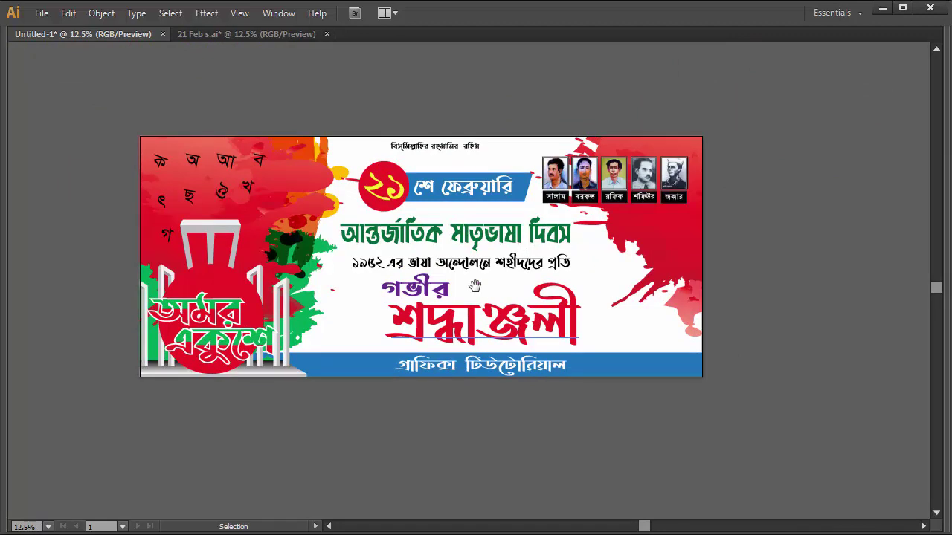
ctrl+click(729, 224)
drag(423, 305, 560, 207)
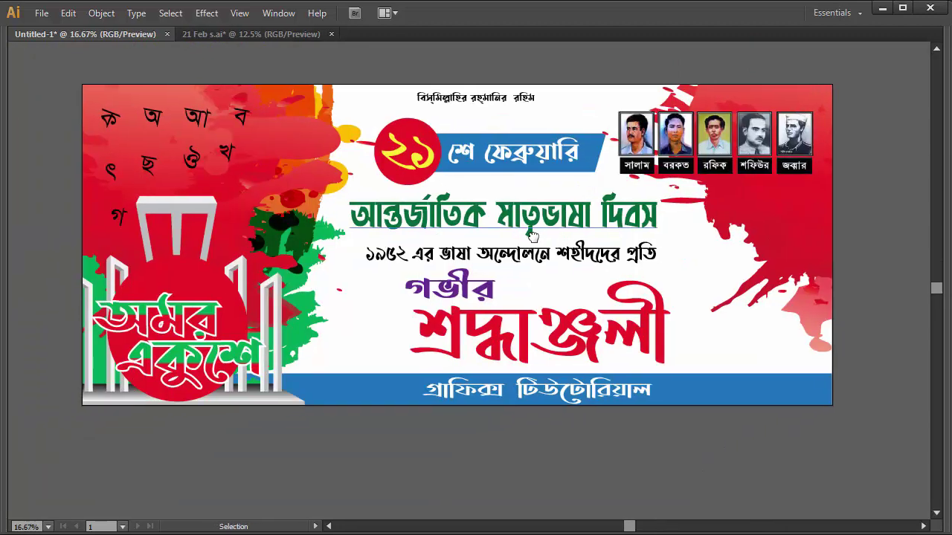